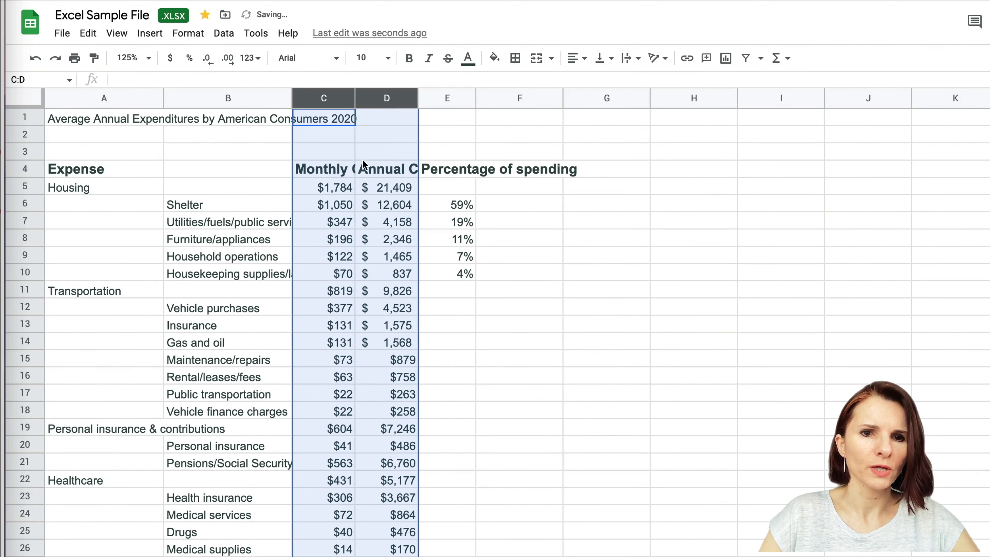
- Turn on text wrapping for the header cells C4:E4
{"action": "left_click_drag", "start_coordinate": [330, 171], "coordinate": [440, 172]}
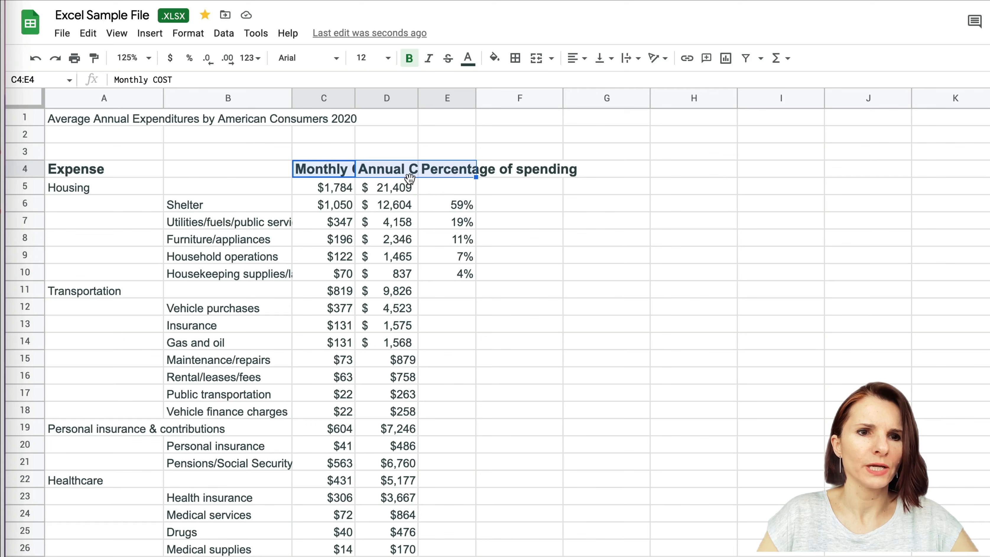
{"action": "left_click", "coordinate": [185, 36]}
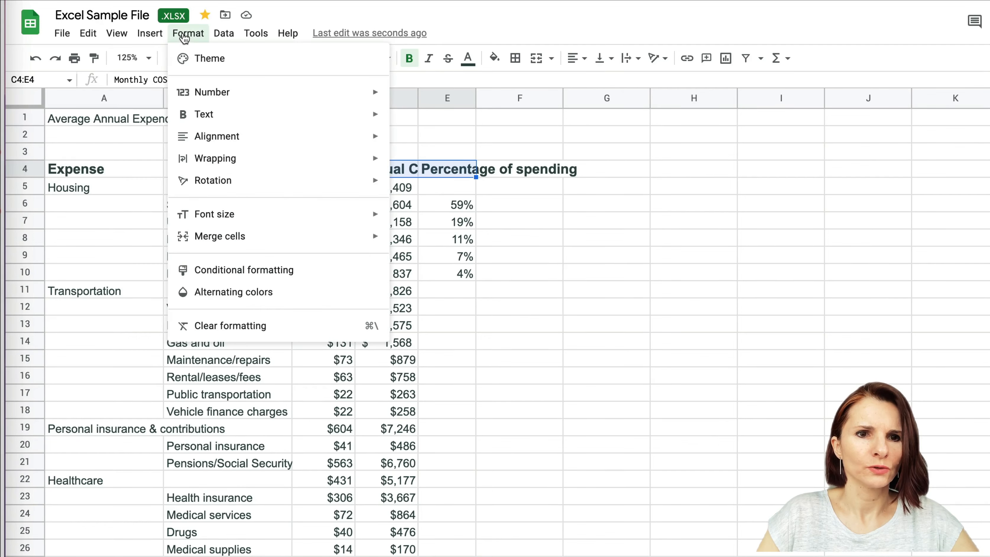
{"action": "mouse_move", "coordinate": [215, 163]}
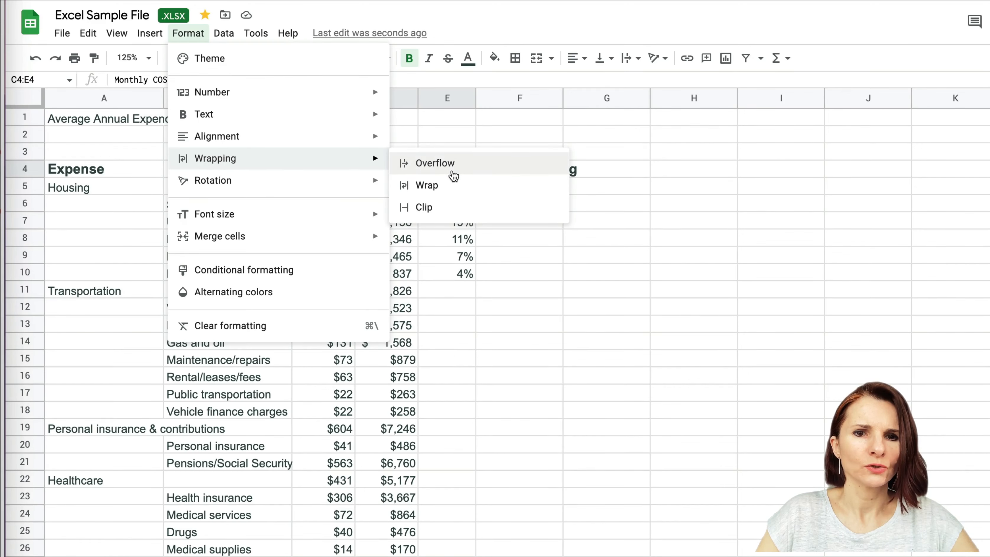
{"action": "left_click", "coordinate": [432, 185]}
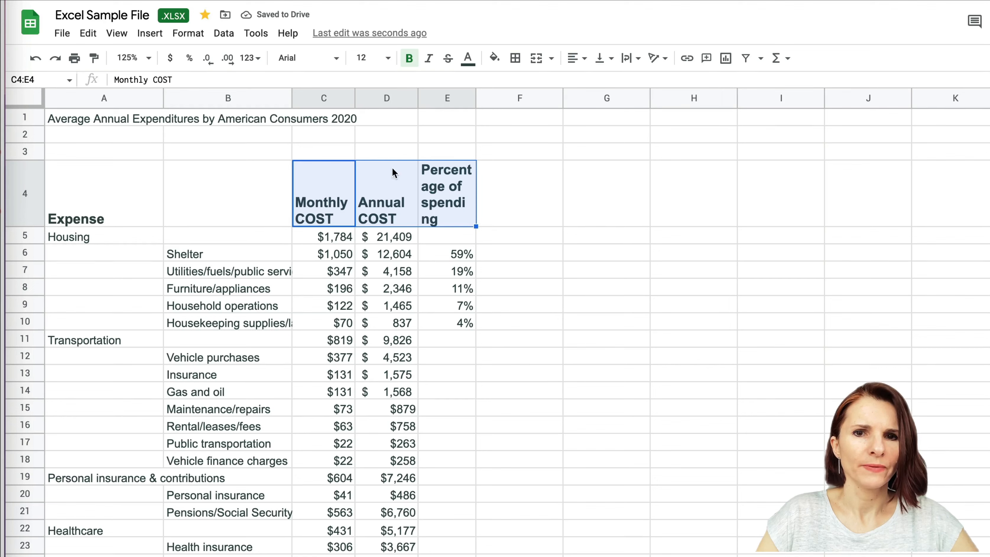
- Center the headings in C4:E4 both horizontally and vertically
{"action": "left_click", "coordinate": [586, 62]}
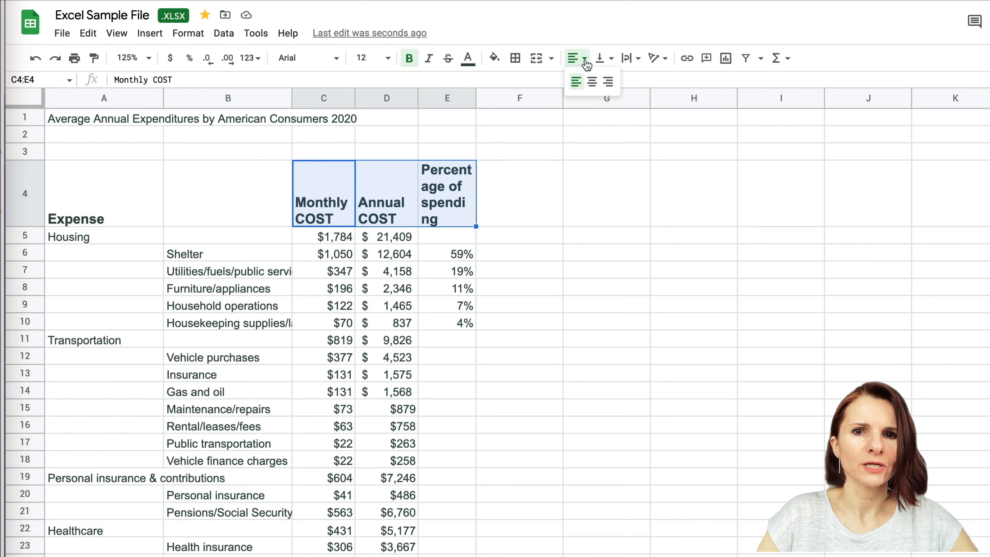
{"action": "left_click", "coordinate": [591, 80]}
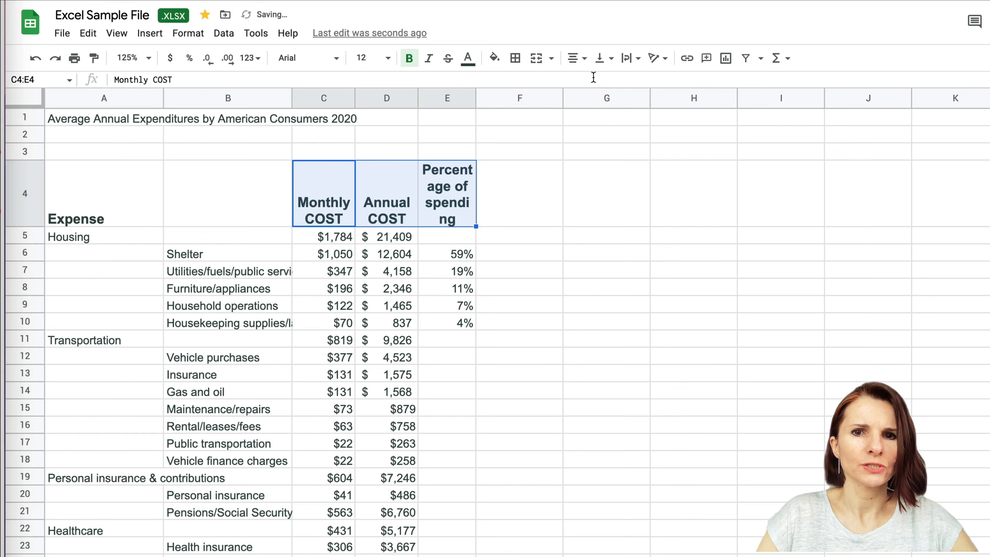
{"action": "left_click", "coordinate": [603, 62]}
{"action": "left_click", "coordinate": [619, 82]}
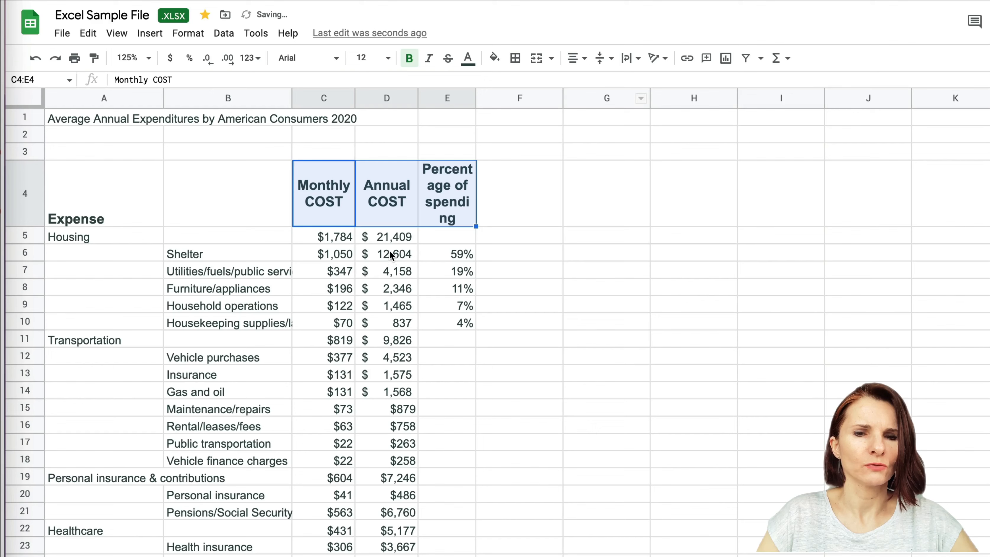
- Widen column E so the Percentage of spending heading wraps onto two lines without breaking words
{"action": "left_click", "coordinate": [452, 139]}
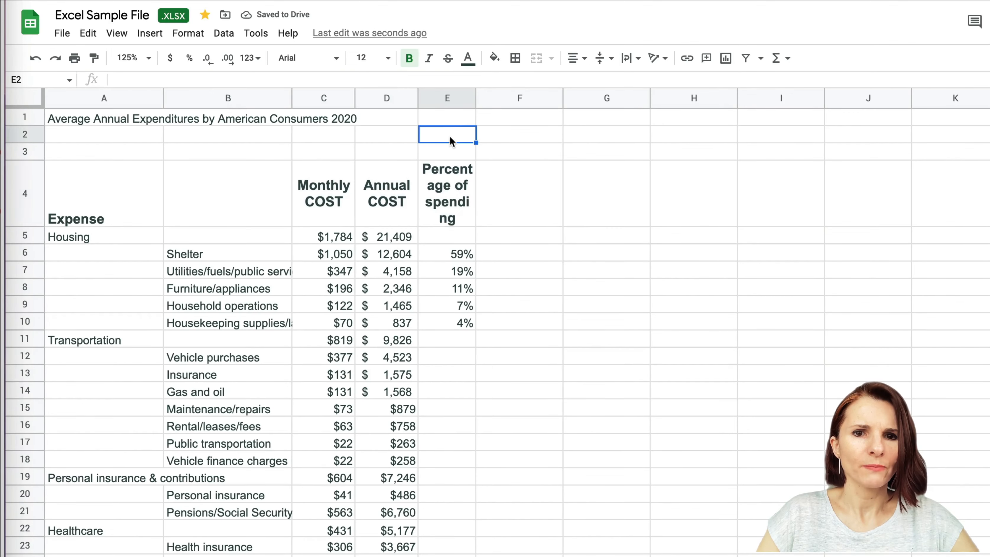
{"action": "left_click_drag", "start_coordinate": [477, 100], "coordinate": [512, 105]}
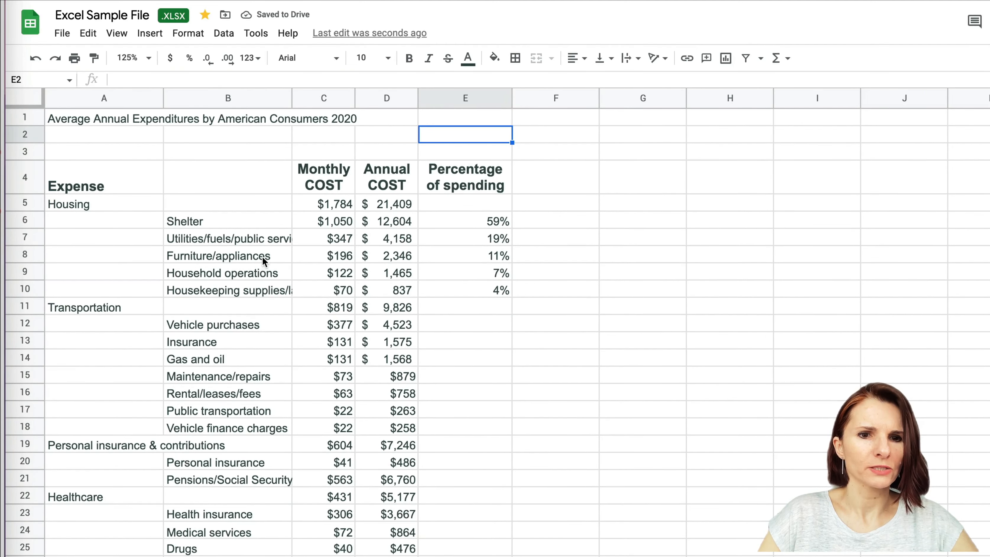
- Set the text wrapping of the whole of column A to Clip
{"action": "scroll", "coordinate": [258, 353], "scroll_direction": "down", "scroll_amount": 3}
{"action": "scroll", "coordinate": [259, 353], "scroll_direction": "up", "scroll_amount": 1}
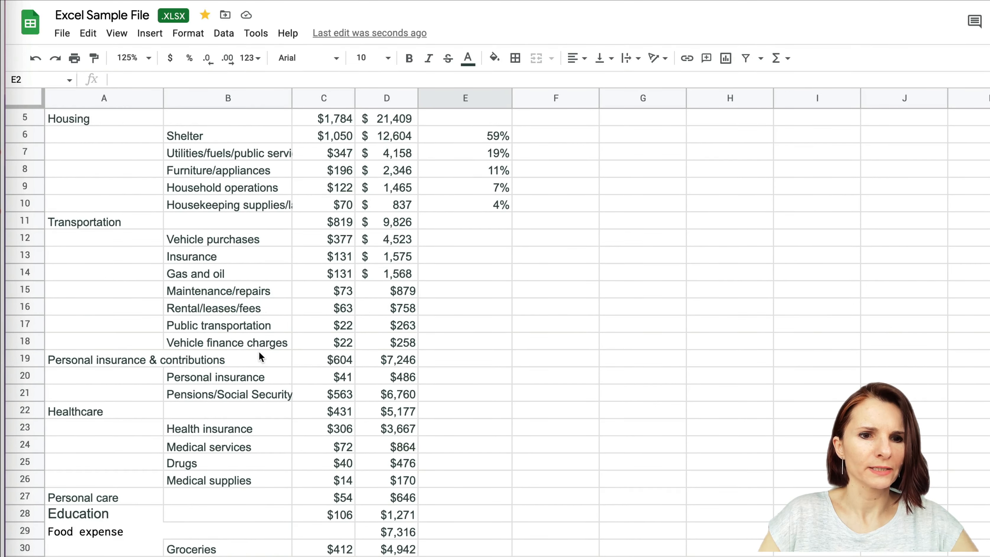
{"action": "left_click", "coordinate": [130, 366]}
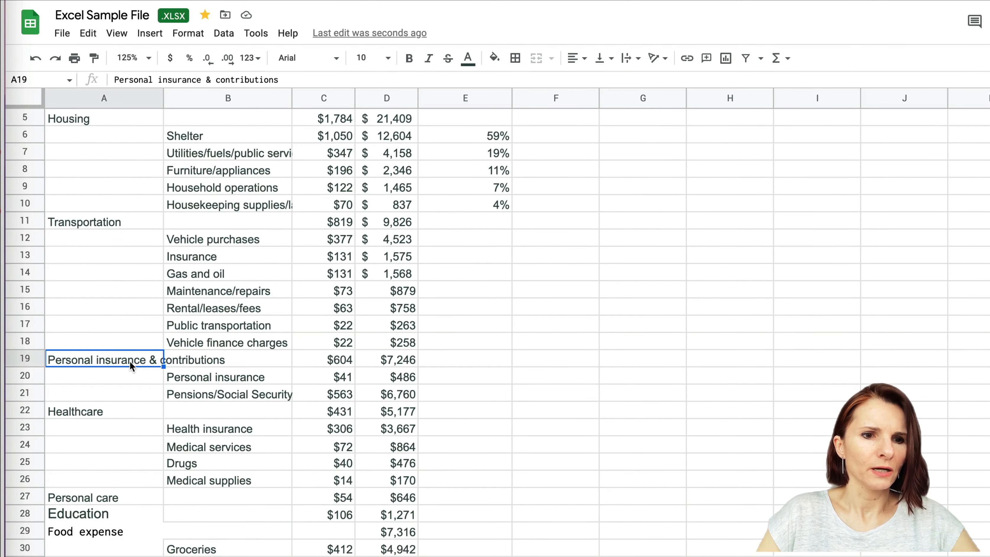
{"action": "left_click", "coordinate": [235, 358]}
{"action": "scroll", "coordinate": [235, 358], "scroll_direction": "up", "scroll_amount": 2}
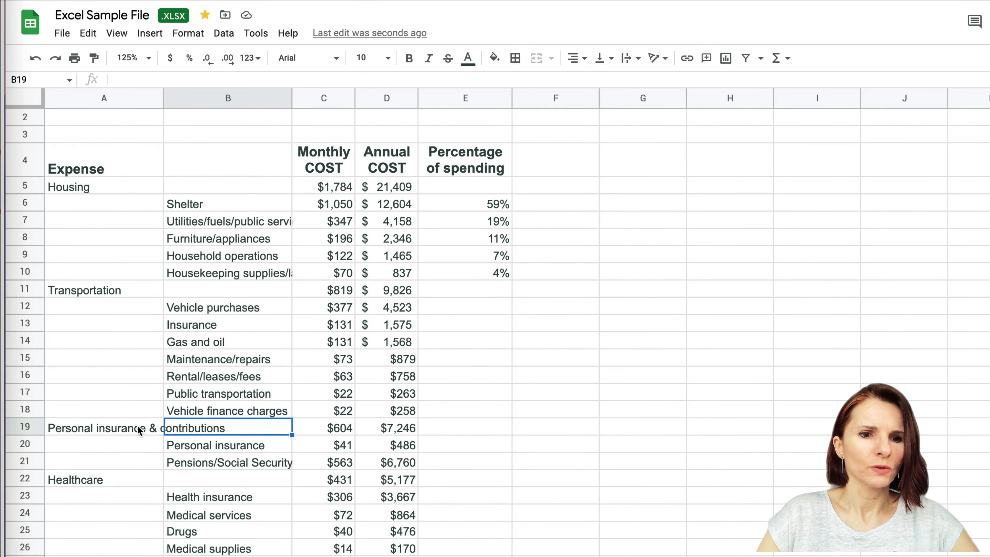
{"action": "left_click", "coordinate": [125, 99]}
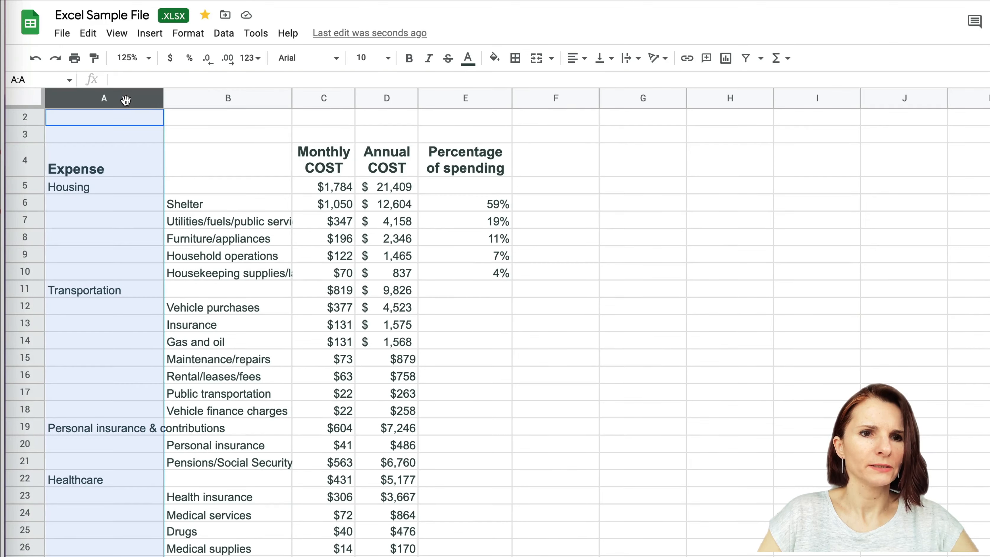
{"action": "left_click", "coordinate": [188, 34]}
{"action": "mouse_move", "coordinate": [232, 159]}
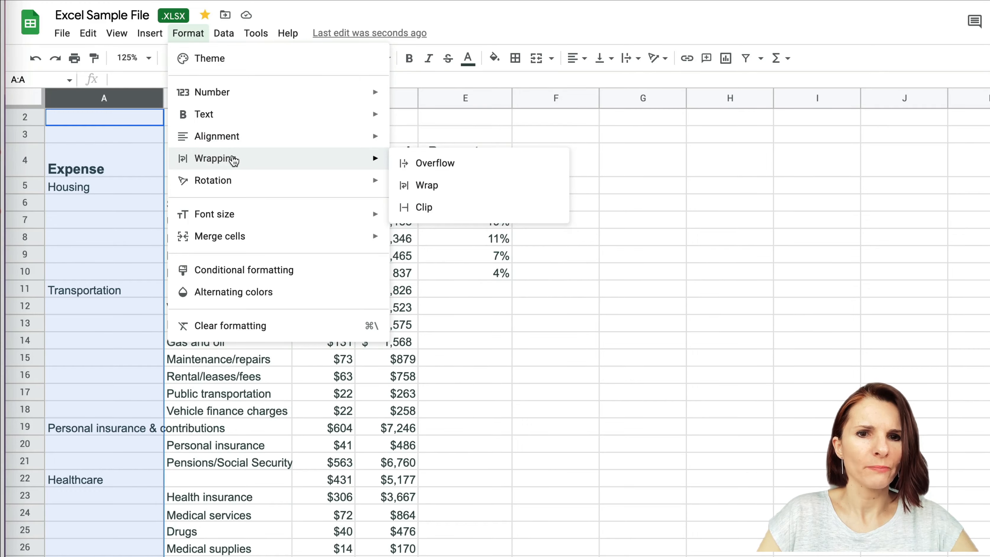
{"action": "left_click", "coordinate": [441, 209]}
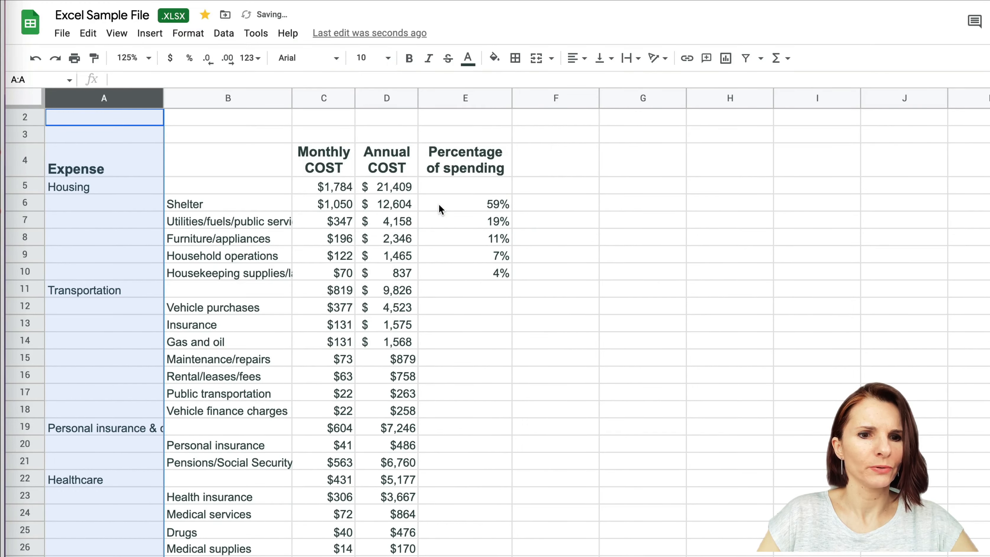
- Examine the clipped entries in column A, from the title down to the source links below the expense data
{"action": "scroll", "coordinate": [190, 397], "scroll_direction": "down", "scroll_amount": 5}
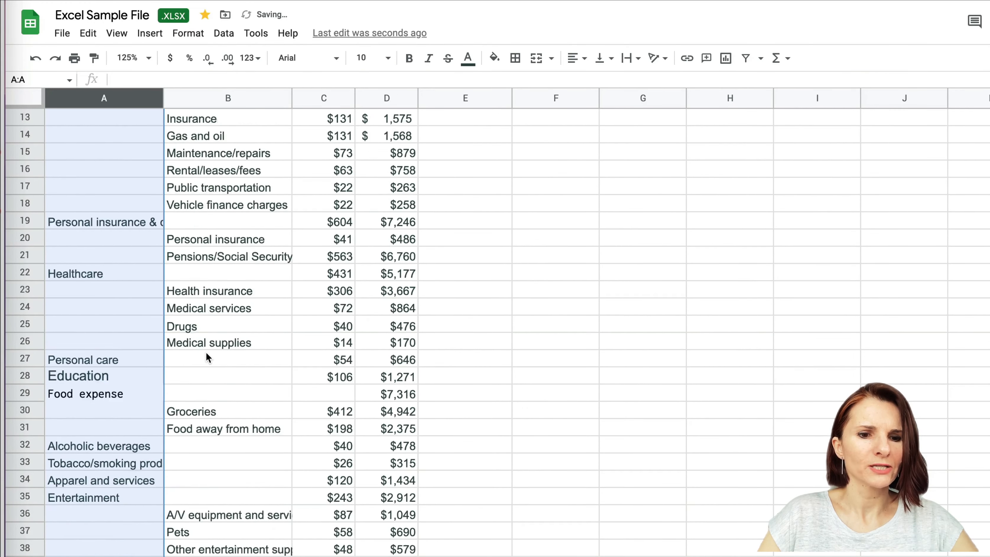
{"action": "scroll", "coordinate": [206, 357], "scroll_direction": "down", "scroll_amount": 1}
{"action": "scroll", "coordinate": [246, 206], "scroll_direction": "up", "scroll_amount": 1}
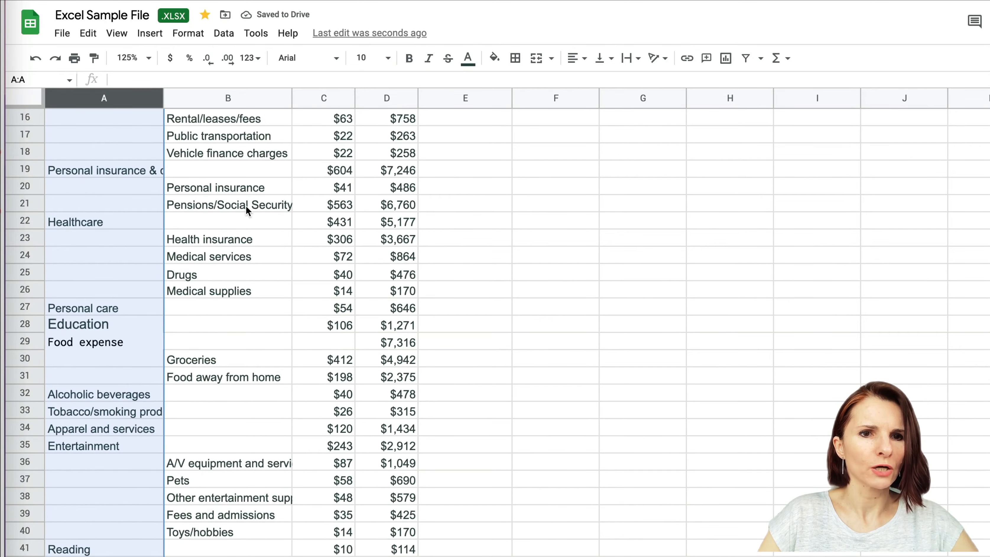
{"action": "scroll", "coordinate": [246, 206], "scroll_direction": "down", "scroll_amount": 2}
{"action": "scroll", "coordinate": [246, 205], "scroll_direction": "down", "scroll_amount": 1}
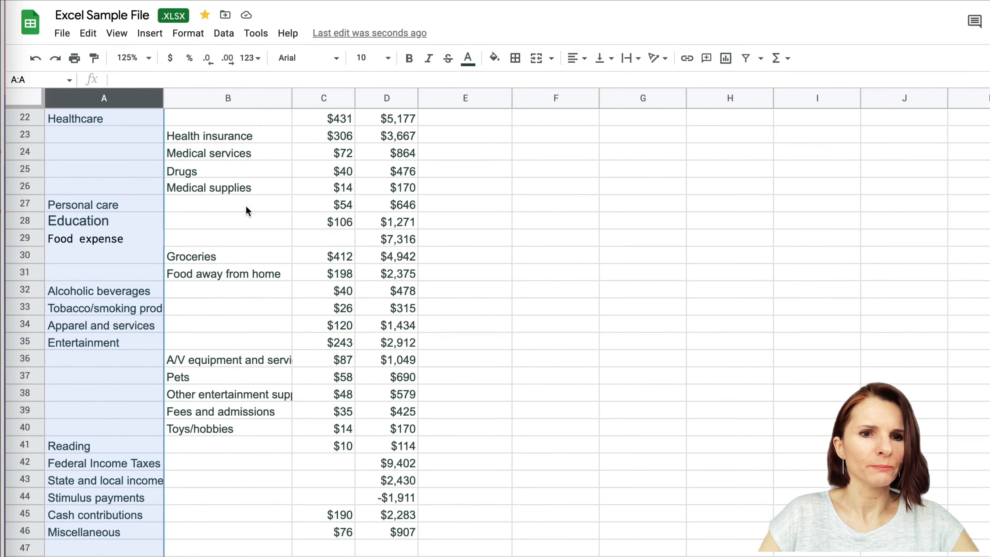
{"action": "scroll", "coordinate": [246, 205], "scroll_direction": "up", "scroll_amount": 10}
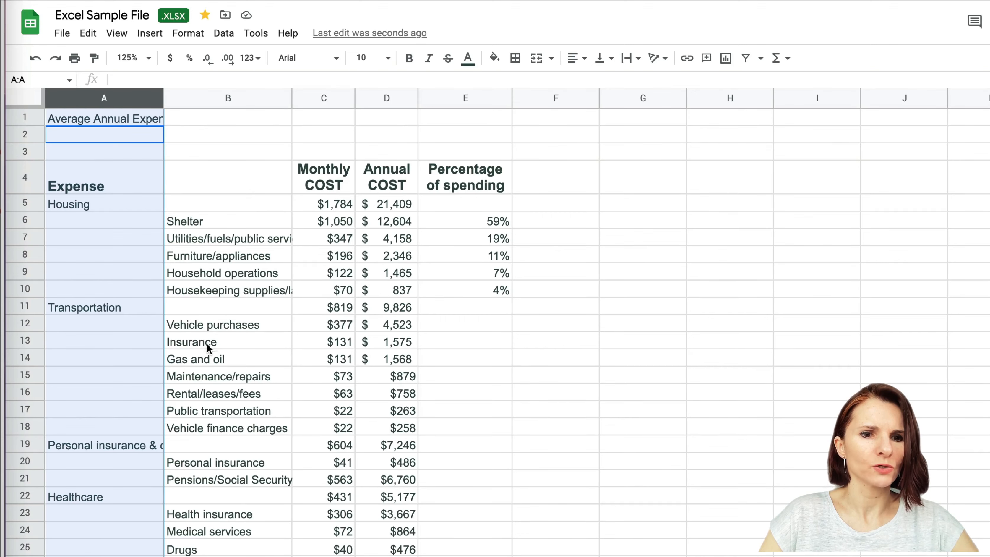
{"action": "left_click", "coordinate": [123, 444]}
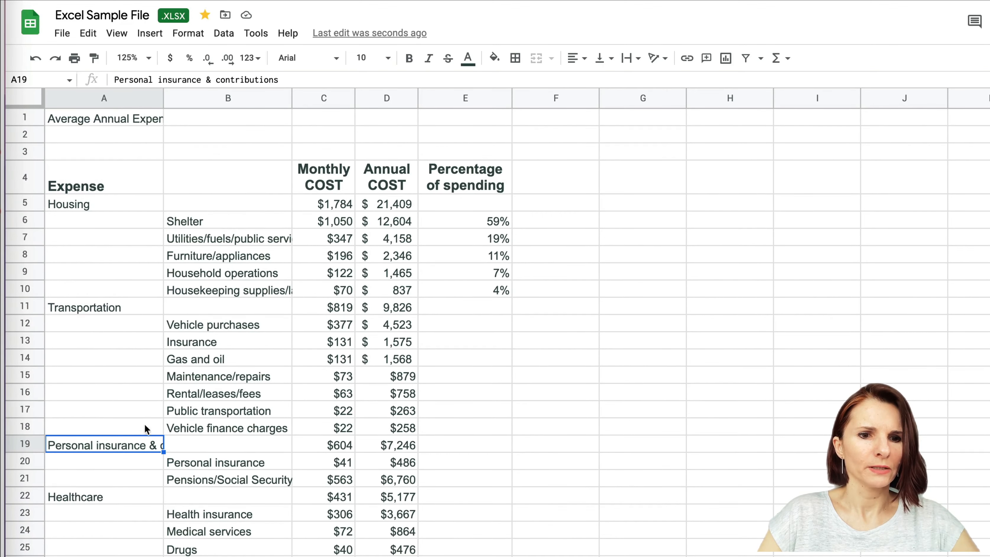
{"action": "scroll", "coordinate": [224, 447], "scroll_direction": "down", "scroll_amount": 2}
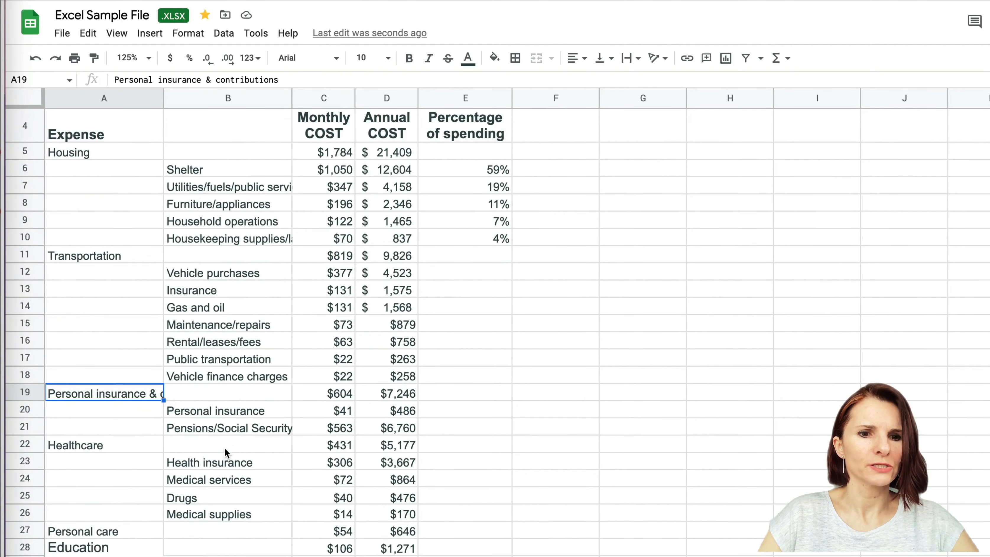
{"action": "scroll", "coordinate": [234, 480], "scroll_direction": "down", "scroll_amount": 10}
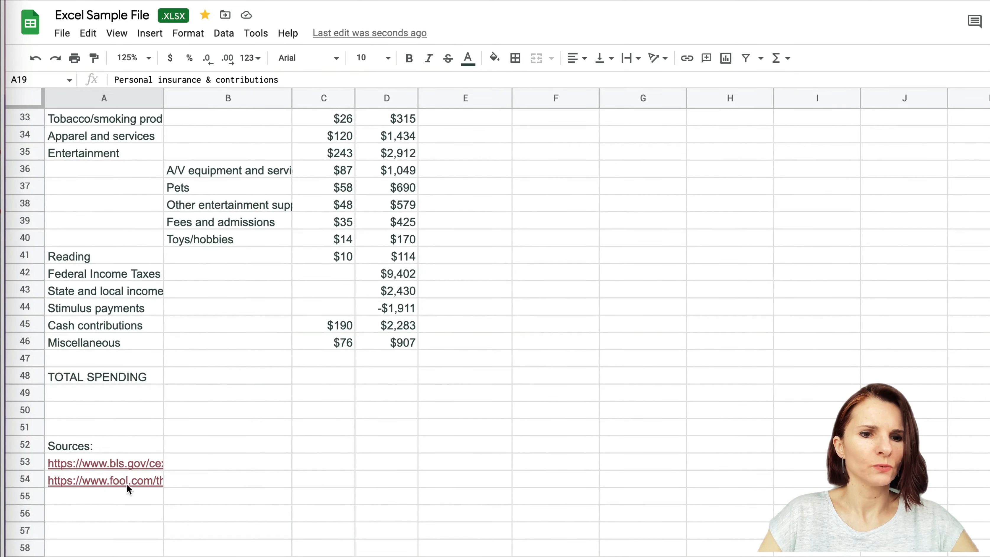
{"action": "scroll", "coordinate": [141, 456], "scroll_direction": "down", "scroll_amount": 1}
{"action": "mouse_move", "coordinate": [142, 456]}
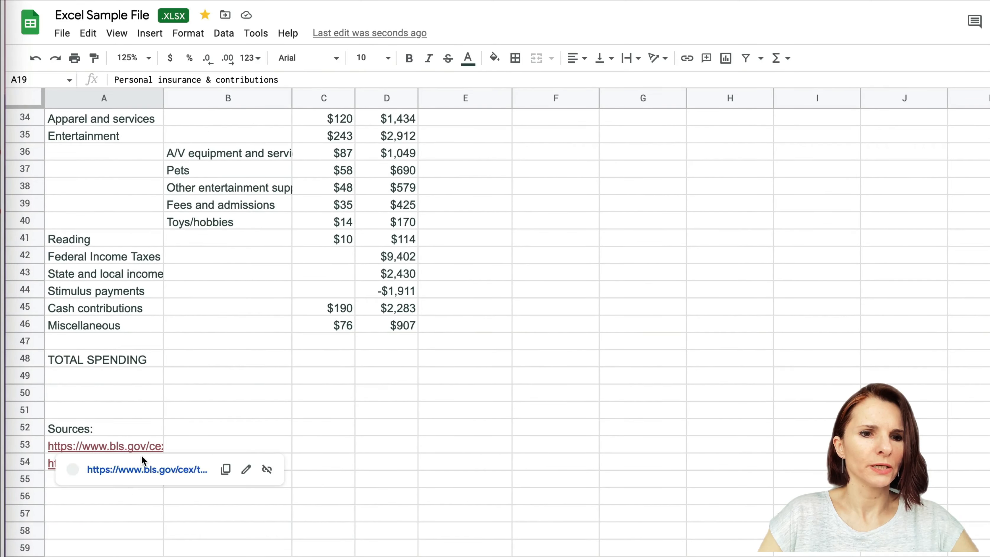
{"action": "left_click", "coordinate": [210, 394]}
{"action": "scroll", "coordinate": [210, 193], "scroll_direction": "up", "scroll_amount": 11}
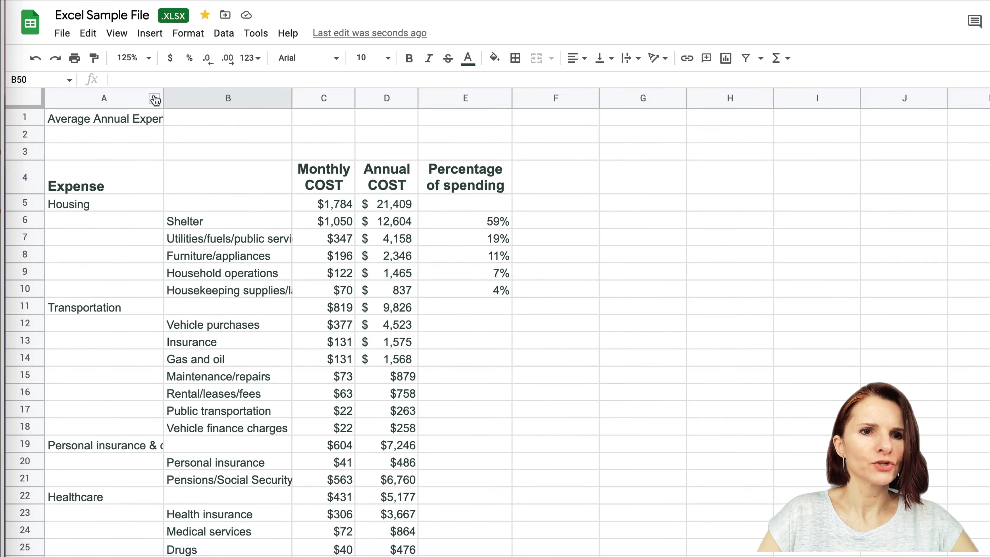
- Set the text wrapping of the whole of column A to Overflow
{"action": "left_click", "coordinate": [153, 99]}
{"action": "left_click", "coordinate": [188, 33]}
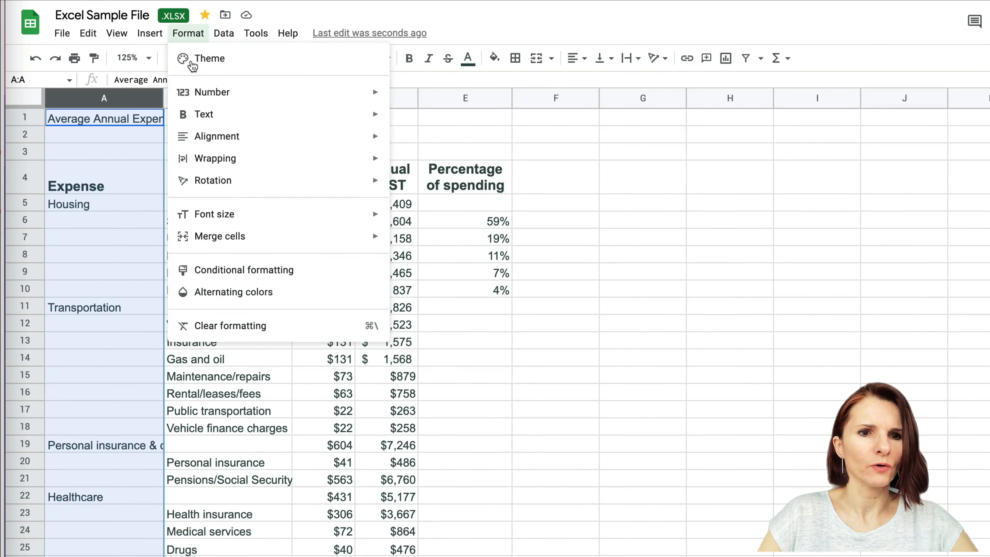
{"action": "mouse_move", "coordinate": [384, 160]}
{"action": "left_click", "coordinate": [426, 165]}
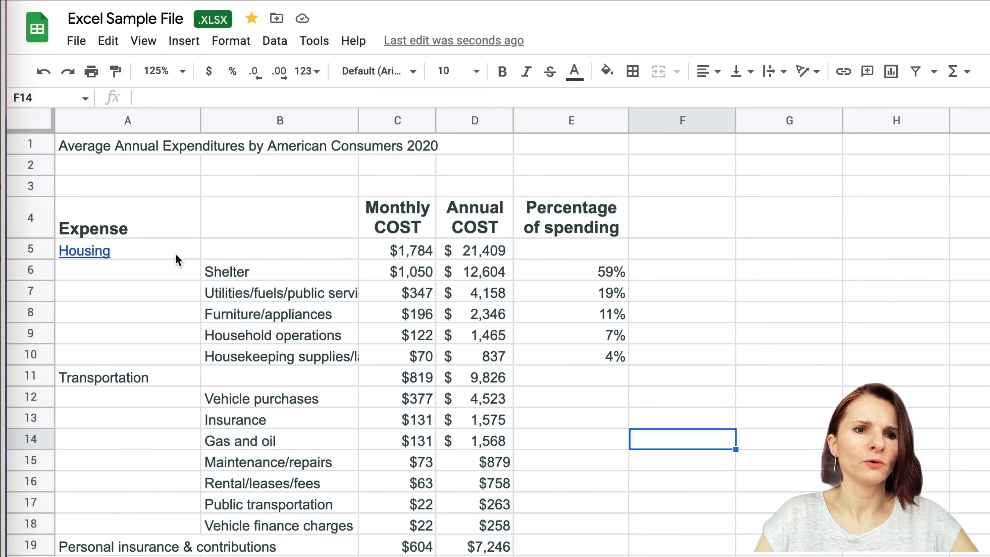
- Delete the content of the hyperlinked cell A5 and re-enter Housing in it
{"action": "left_click", "coordinate": [175, 254]}
{"action": "left_click", "coordinate": [162, 352]}
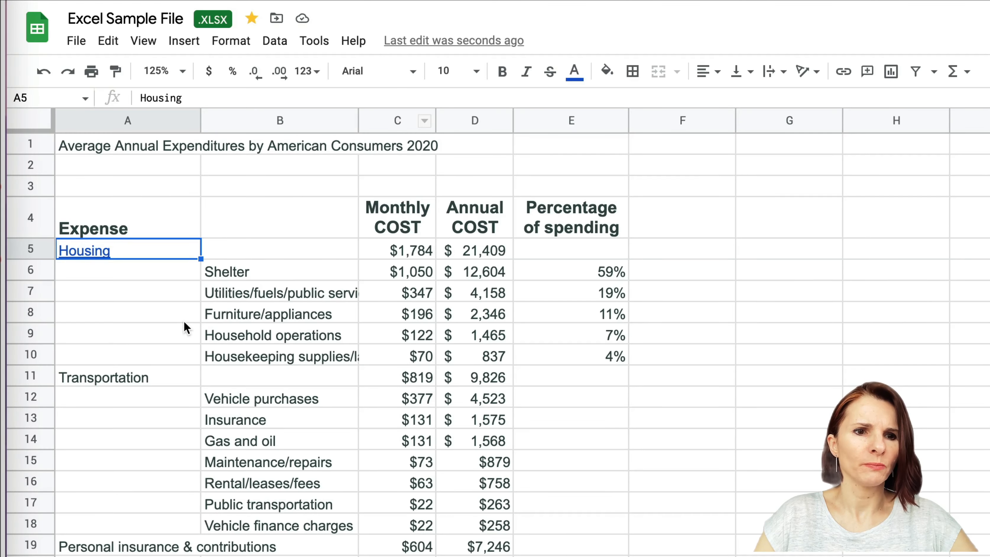
{"action": "left_click", "coordinate": [184, 321]}
{"action": "left_click", "coordinate": [192, 252]}
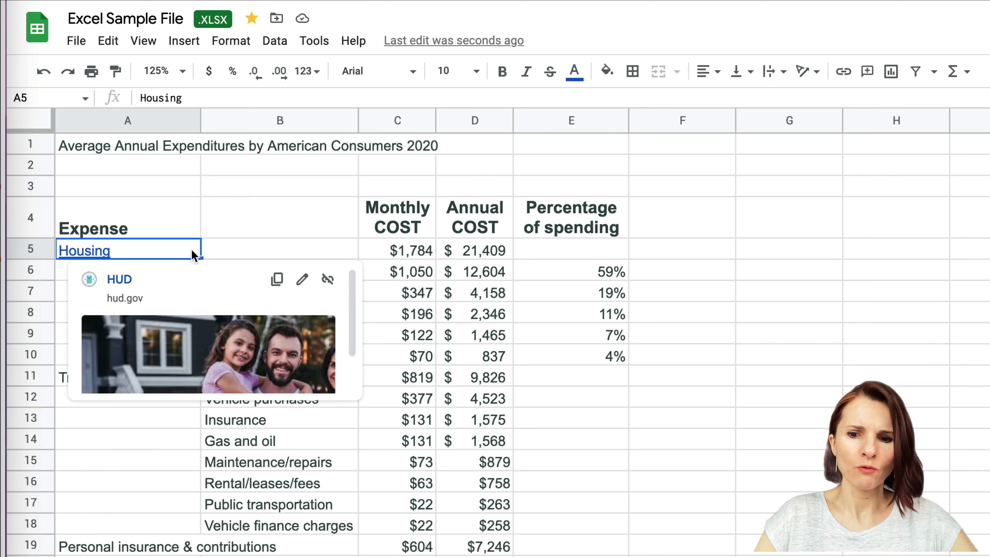
{"action": "key", "text": "Delete"}
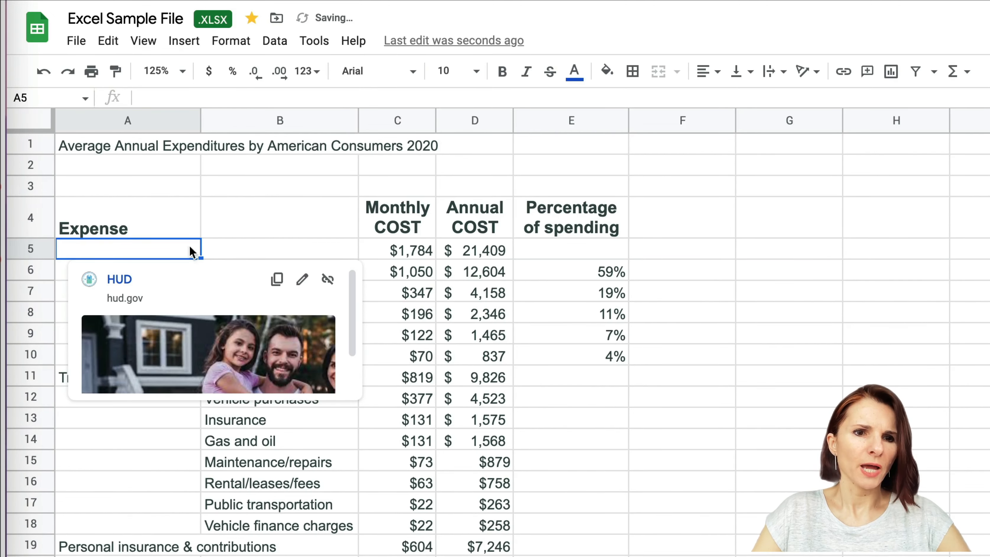
{"action": "left_click", "coordinate": [210, 192]}
{"action": "left_click", "coordinate": [163, 254]}
{"action": "type", "text": "Housing"}
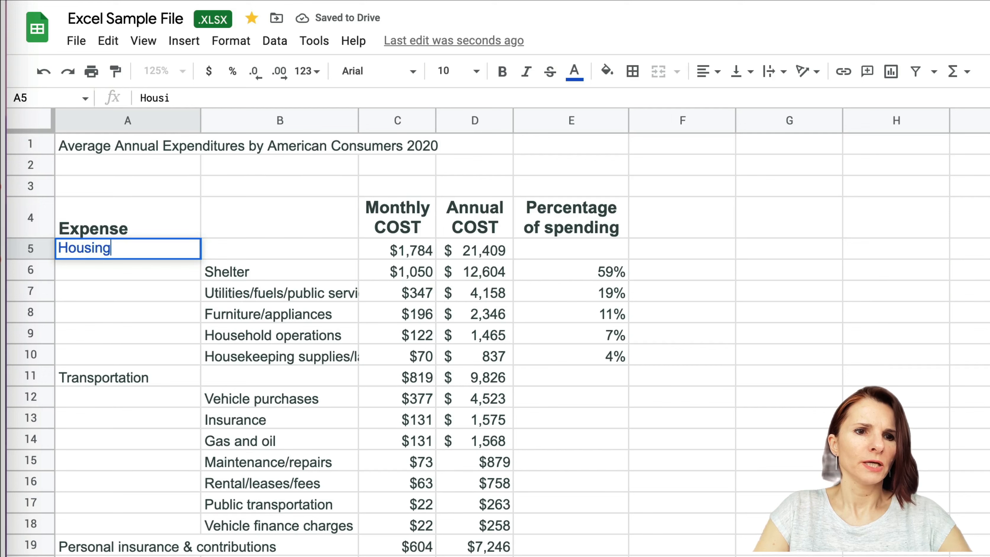
{"action": "key", "text": "Return"}
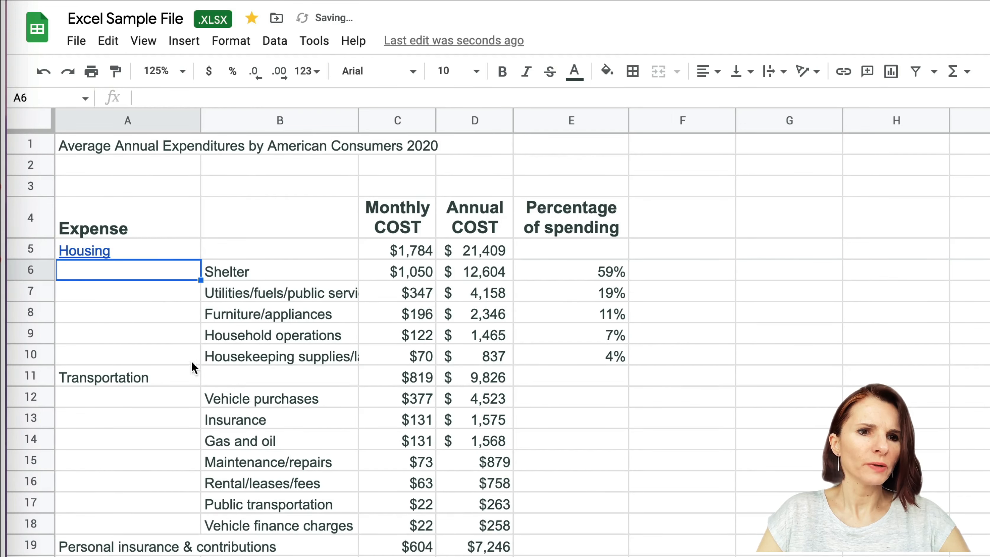
{"action": "left_click", "coordinate": [191, 320]}
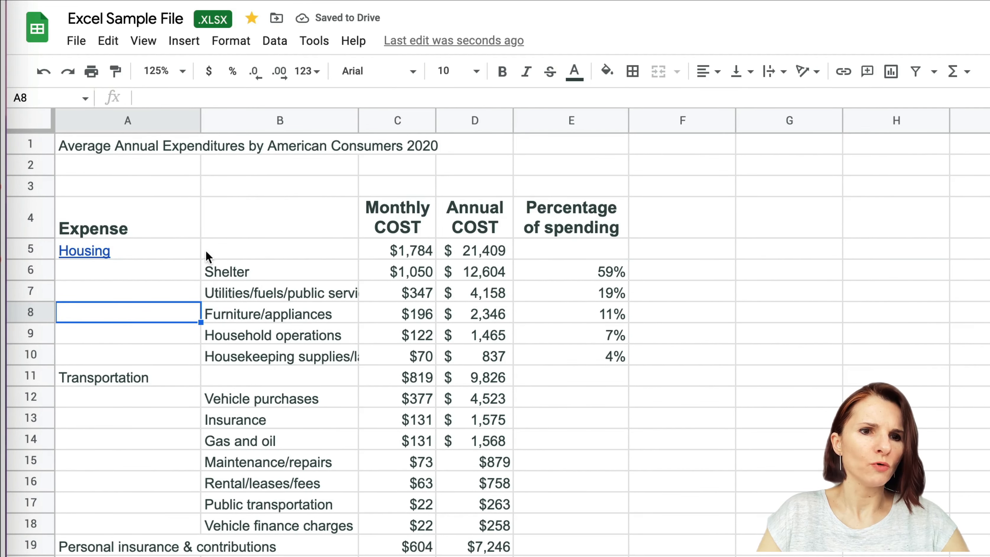
- Clear the formatting of the Housing cell A5, which still has the blue underlined hyperlink style
{"action": "left_click", "coordinate": [177, 254]}
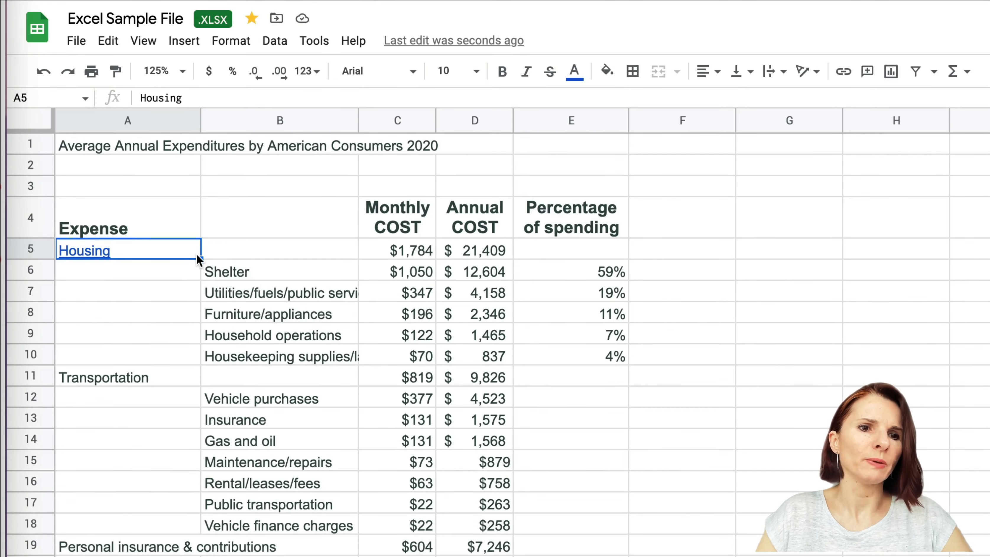
{"action": "left_click", "coordinate": [257, 276]}
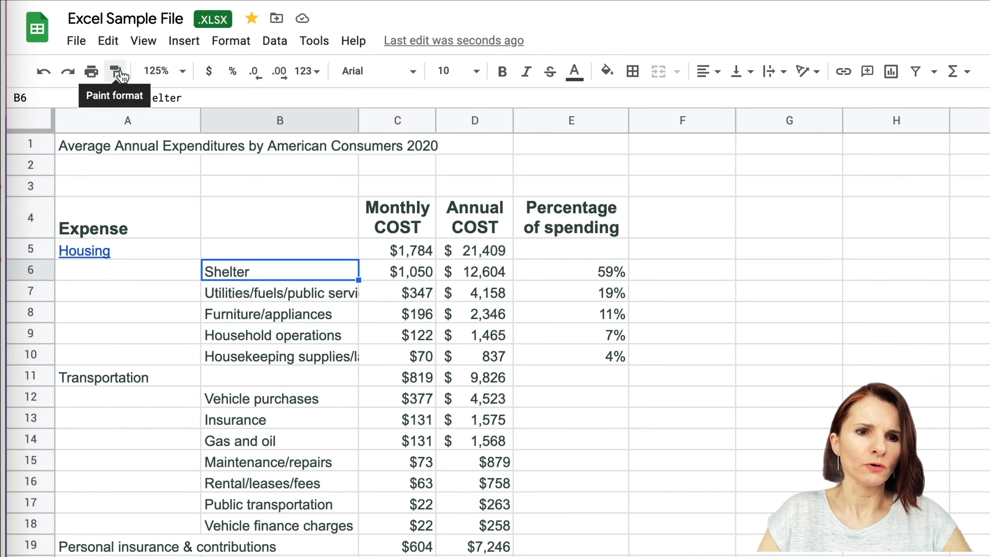
{"action": "left_click", "coordinate": [160, 257]}
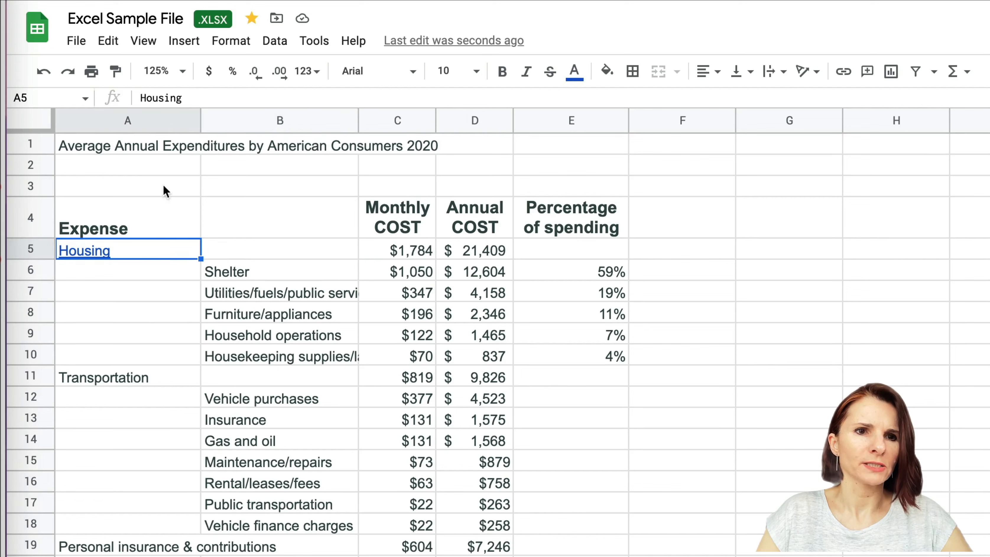
{"action": "left_click", "coordinate": [232, 44]}
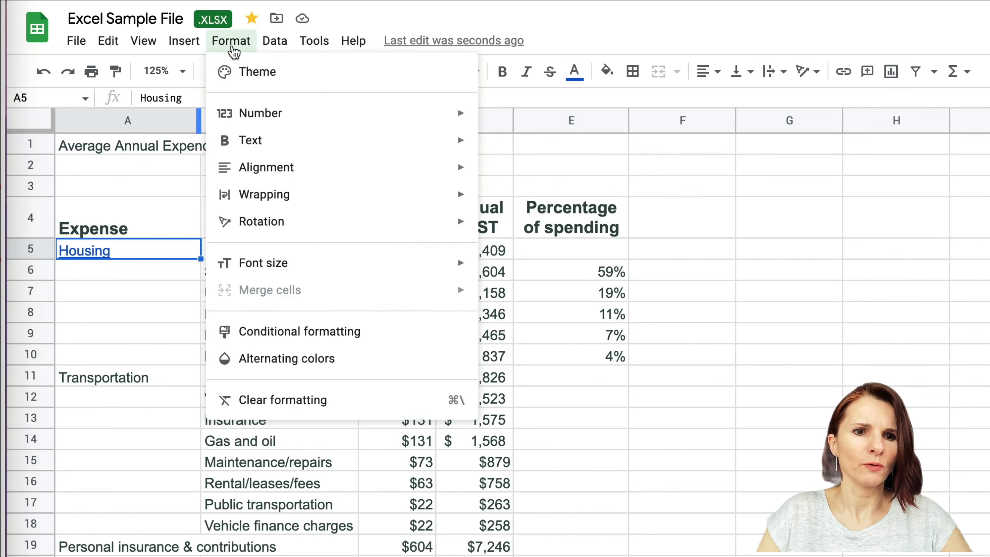
{"action": "left_click", "coordinate": [284, 400]}
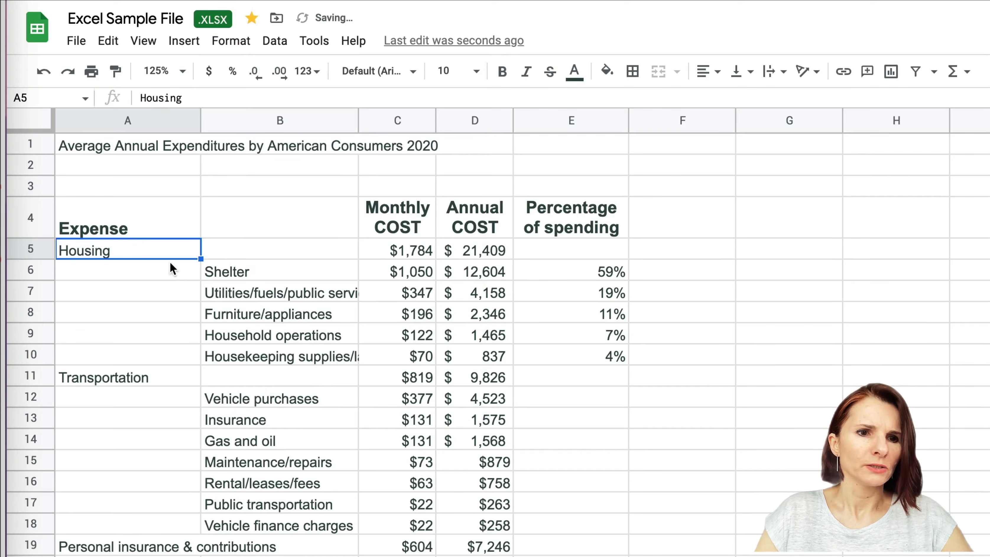
- Clear the formatting of the header row cells A4 to E4
{"action": "left_click", "coordinate": [156, 234]}
{"action": "left_click", "coordinate": [569, 228], "text": "shift"}
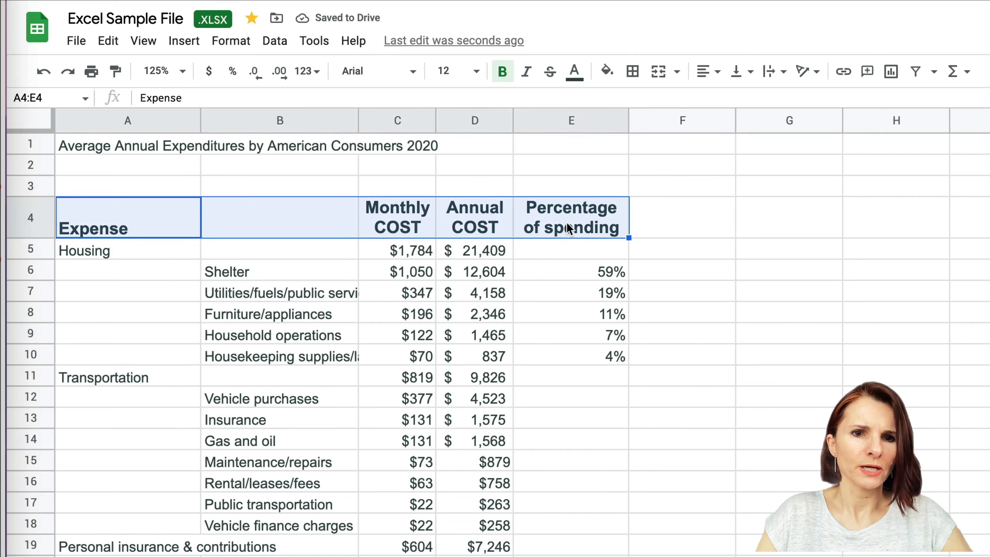
{"action": "left_click", "coordinate": [221, 46]}
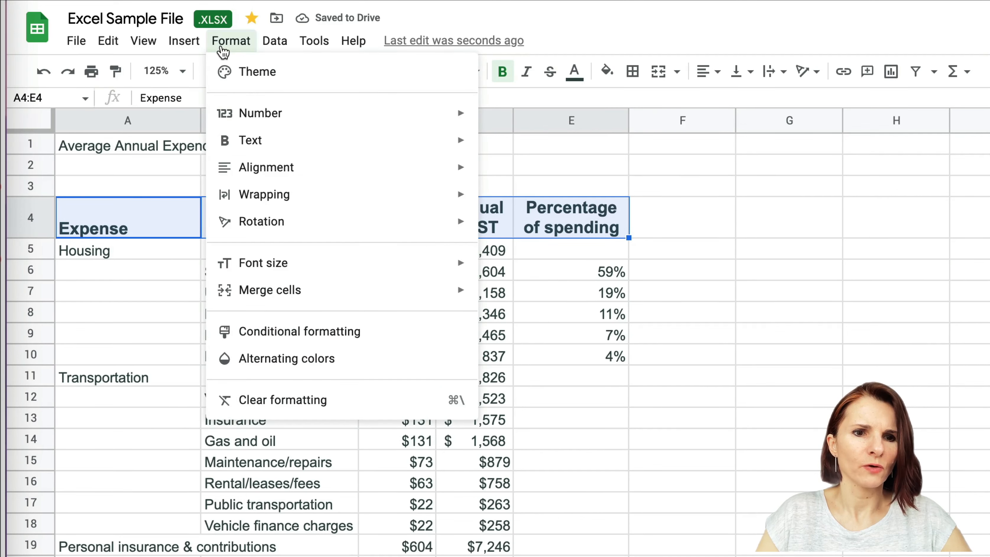
{"action": "left_click", "coordinate": [272, 400]}
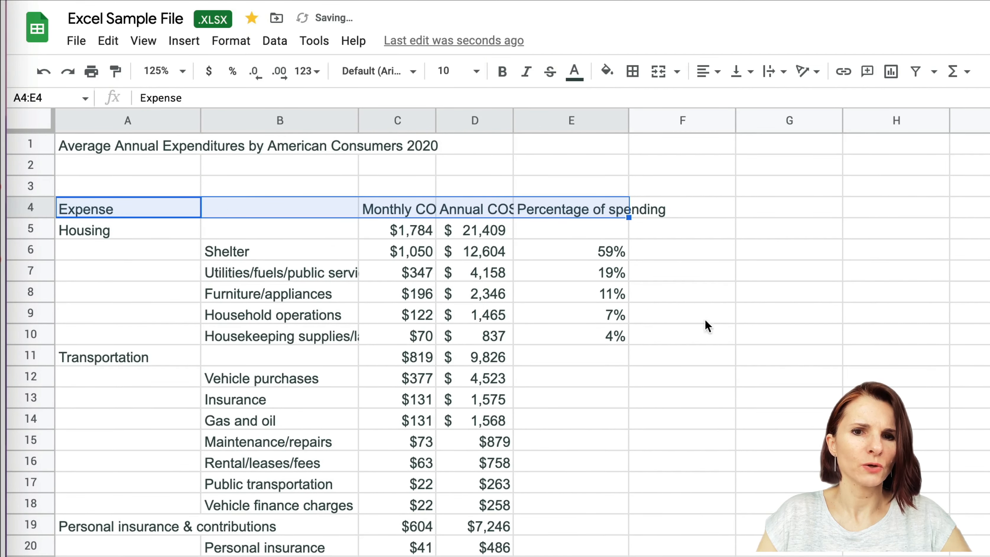
- Set the font to Montserrat for the Housing cell A5 and for the entire sheet
{"action": "left_click", "coordinate": [170, 238]}
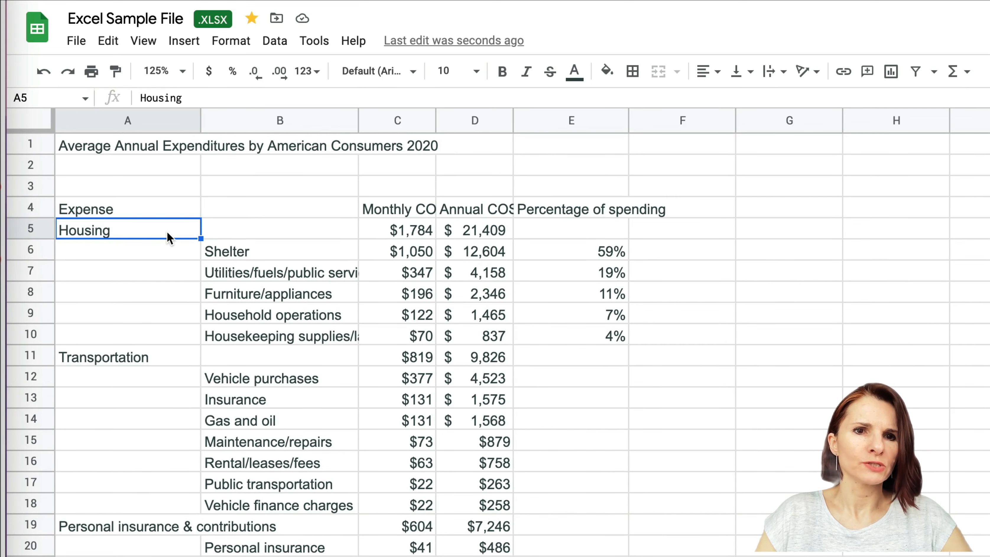
{"action": "left_click", "coordinate": [413, 72]}
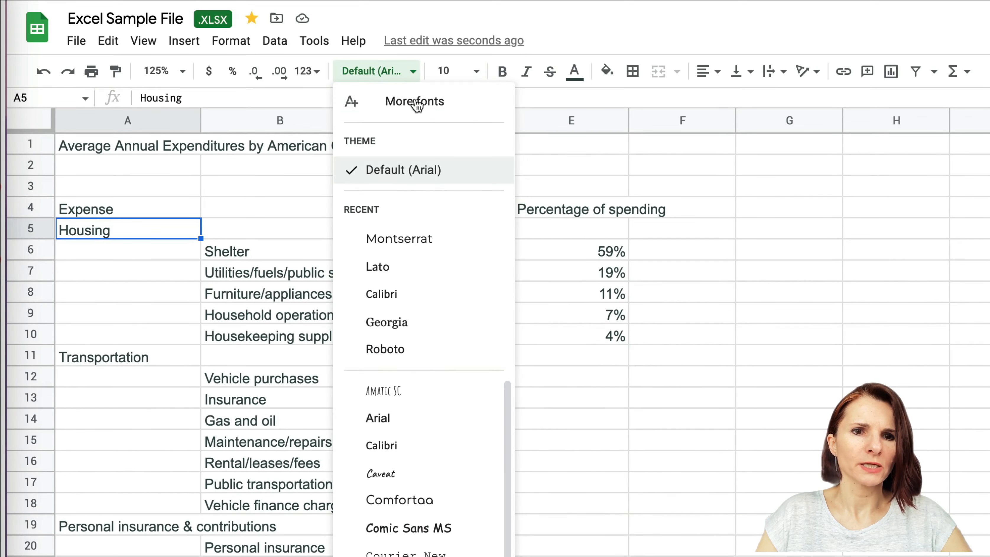
{"action": "left_click", "coordinate": [423, 248]}
{"action": "left_click", "coordinate": [30, 122]}
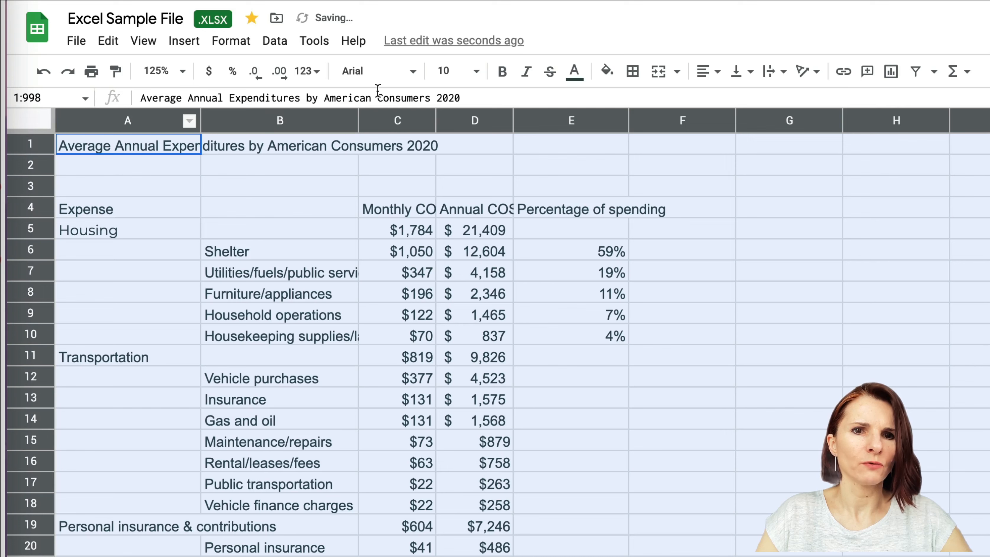
{"action": "left_click", "coordinate": [416, 77]}
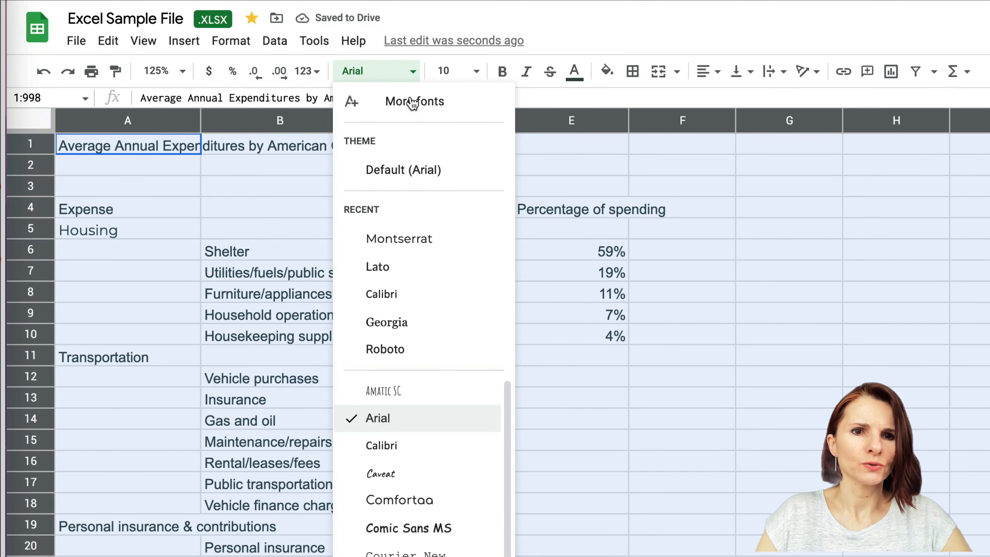
{"action": "left_click", "coordinate": [399, 239]}
- Clear the formatting of the Housing cell A5 after the font change
{"action": "left_click", "coordinate": [133, 234]}
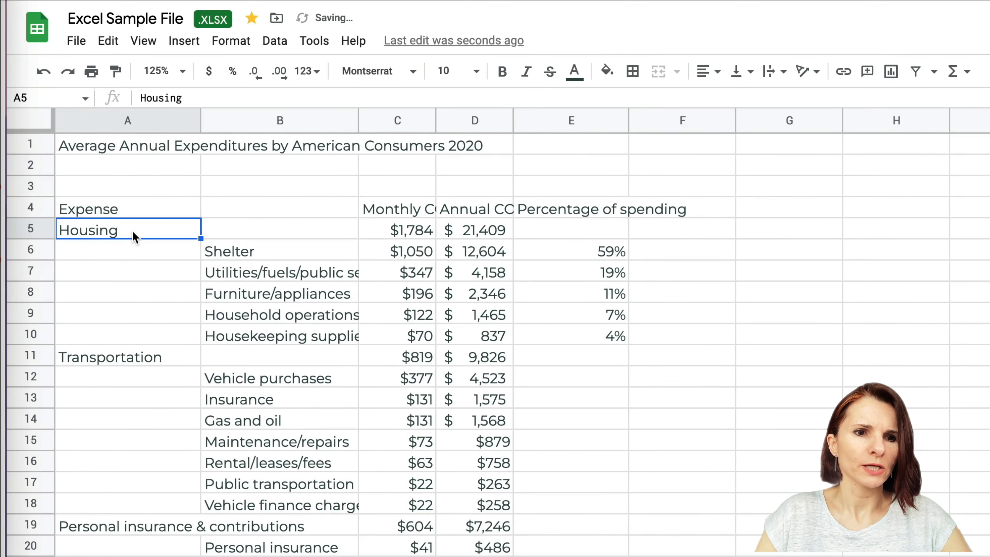
{"action": "left_click", "coordinate": [234, 45]}
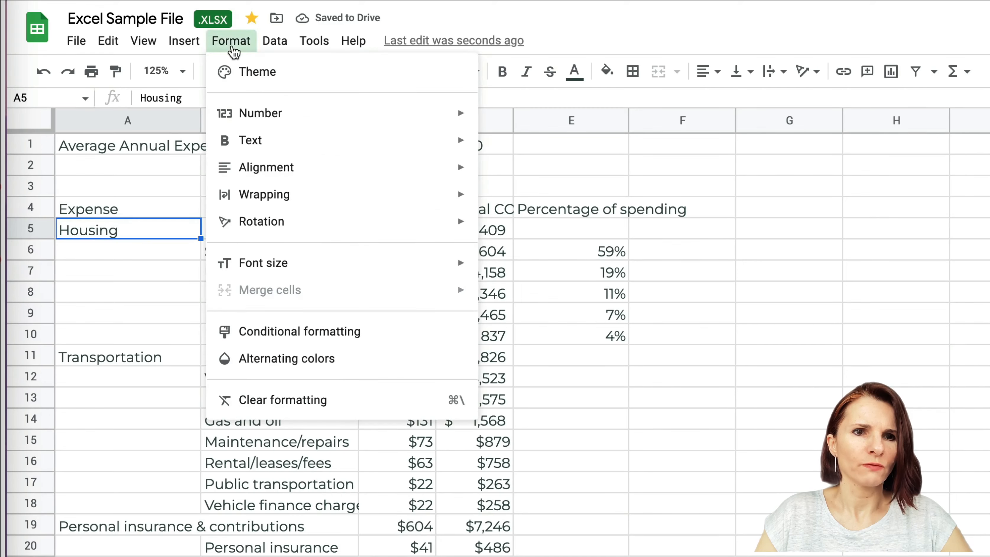
{"action": "left_click", "coordinate": [266, 400]}
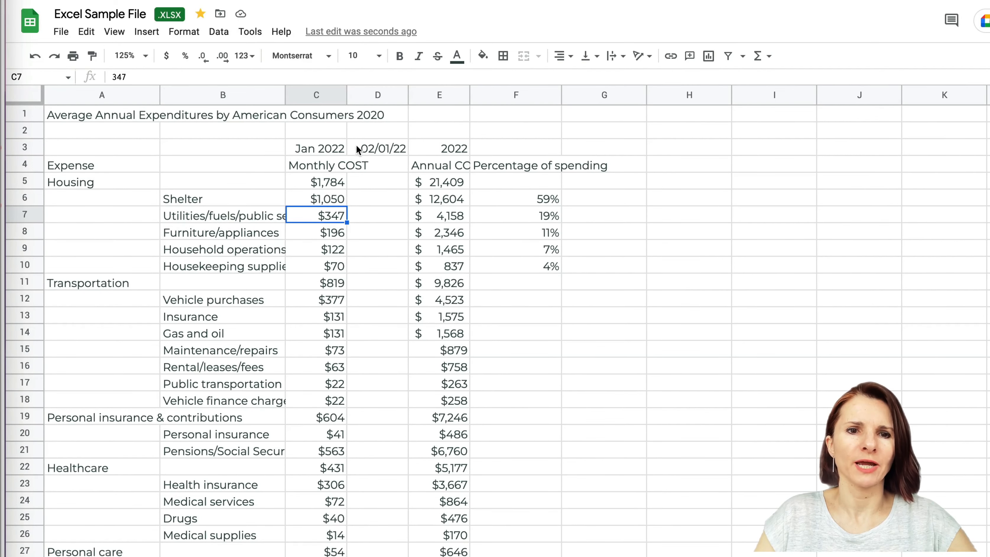
- Apply the custom date format month-day-year (08-05-1930) to cells C3 to E3 and slightly widen column D
{"action": "left_click", "coordinate": [323, 149]}
{"action": "left_click", "coordinate": [461, 148]}
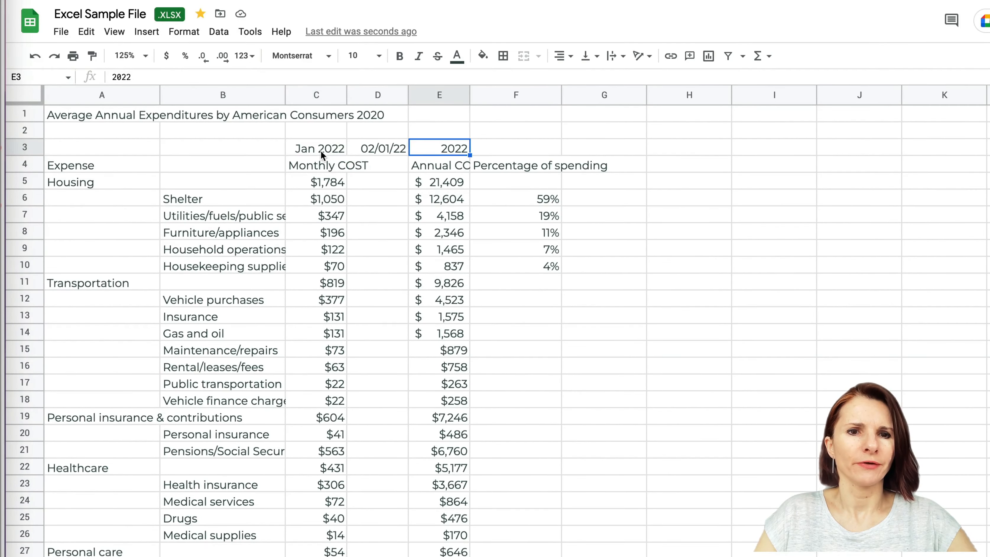
{"action": "left_click", "coordinate": [316, 148], "text": "shift"}
{"action": "left_click", "coordinate": [355, 149], "text": "shift"}
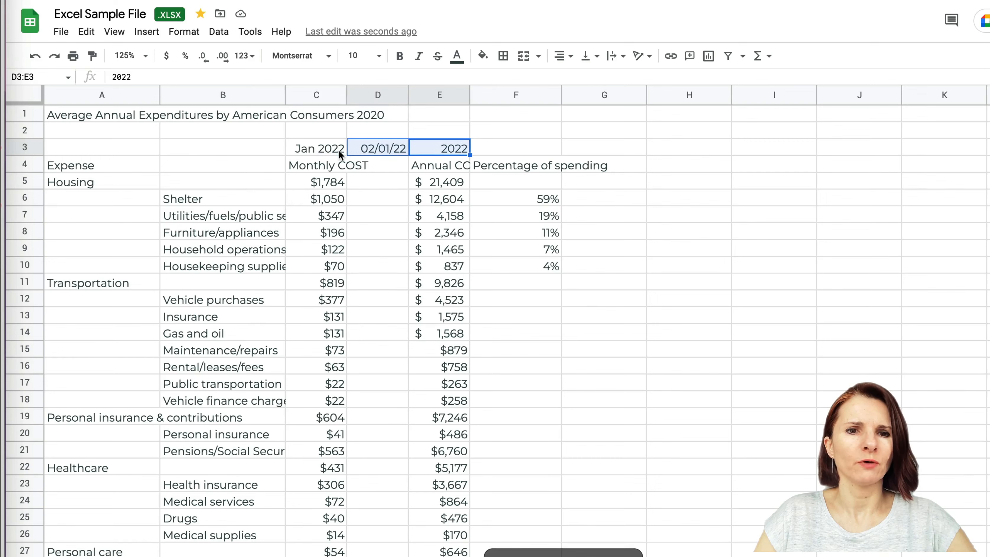
{"action": "left_click", "coordinate": [329, 149]}
{"action": "left_click_drag", "start_coordinate": [328, 149], "coordinate": [448, 146]}
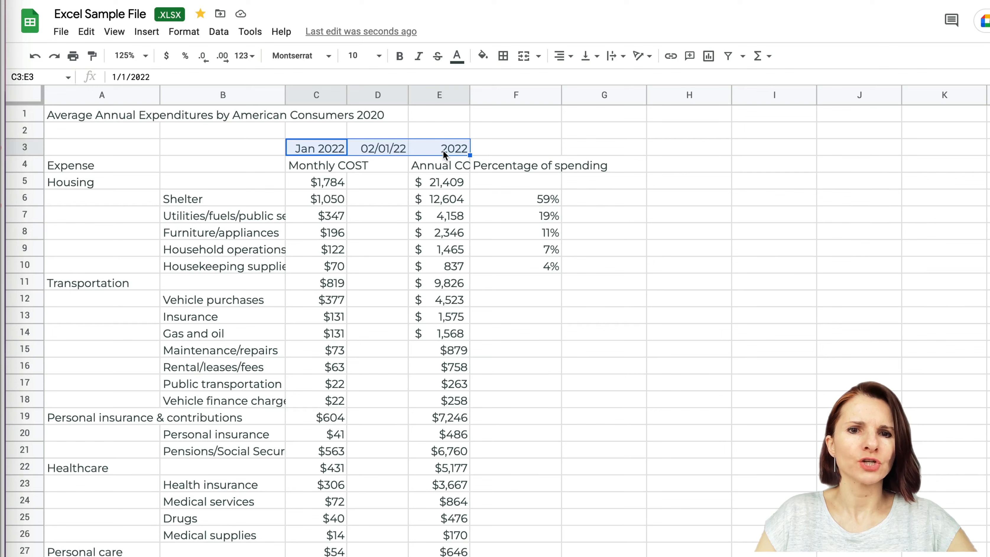
{"action": "left_click", "coordinate": [195, 35]}
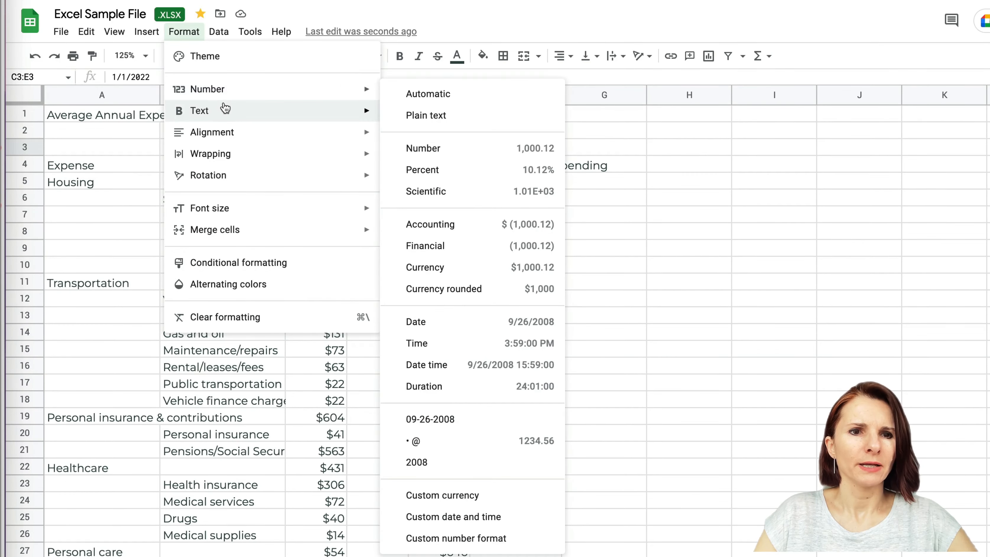
{"action": "mouse_move", "coordinate": [224, 110]}
{"action": "mouse_move", "coordinate": [230, 91]}
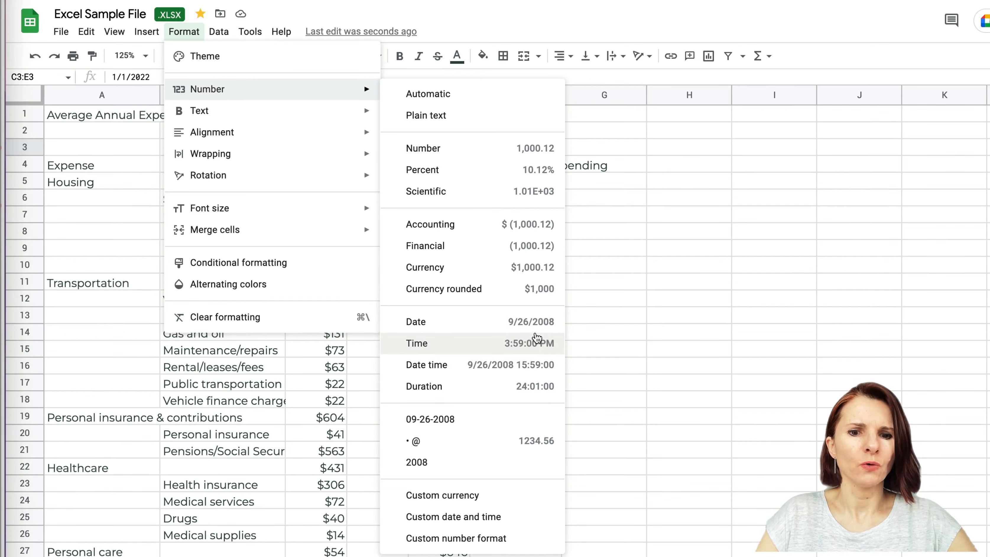
{"action": "left_click", "coordinate": [472, 518]}
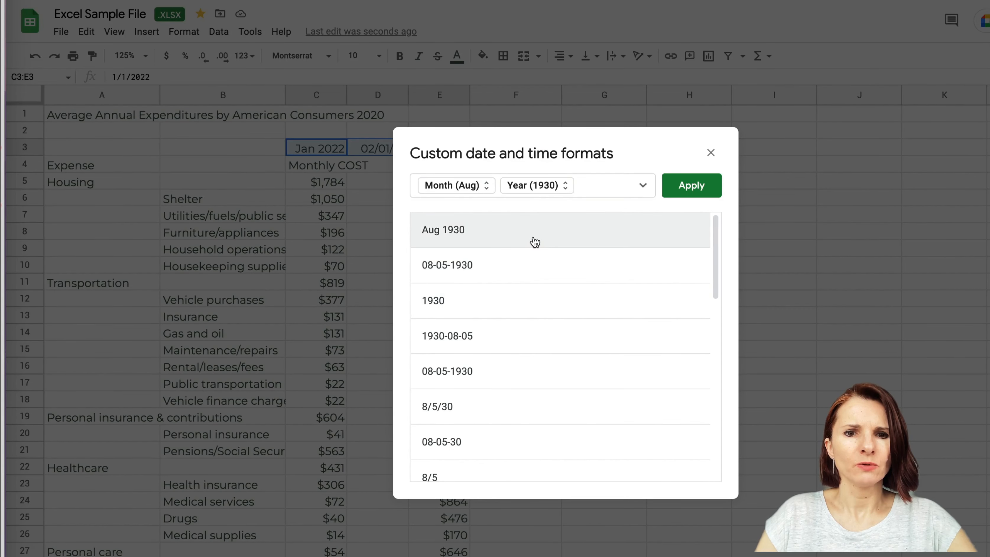
{"action": "scroll", "coordinate": [517, 397], "scroll_direction": "down", "scroll_amount": 3}
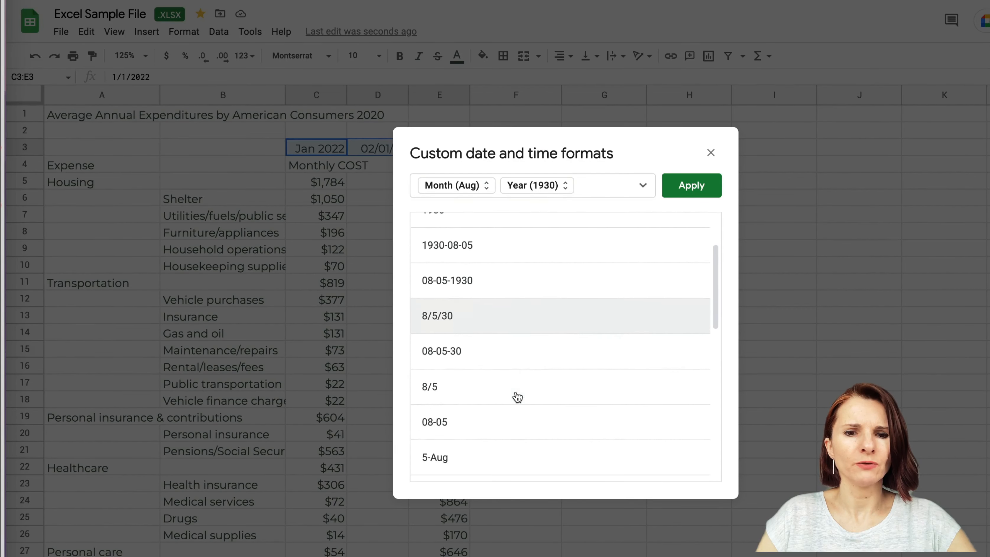
{"action": "scroll", "coordinate": [518, 397], "scroll_direction": "up", "scroll_amount": 3}
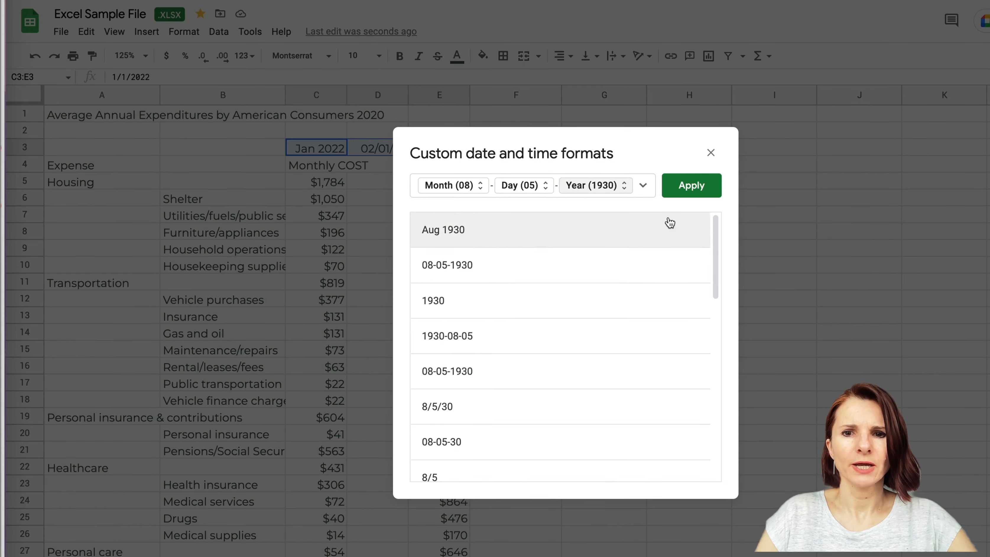
{"action": "left_click", "coordinate": [689, 184]}
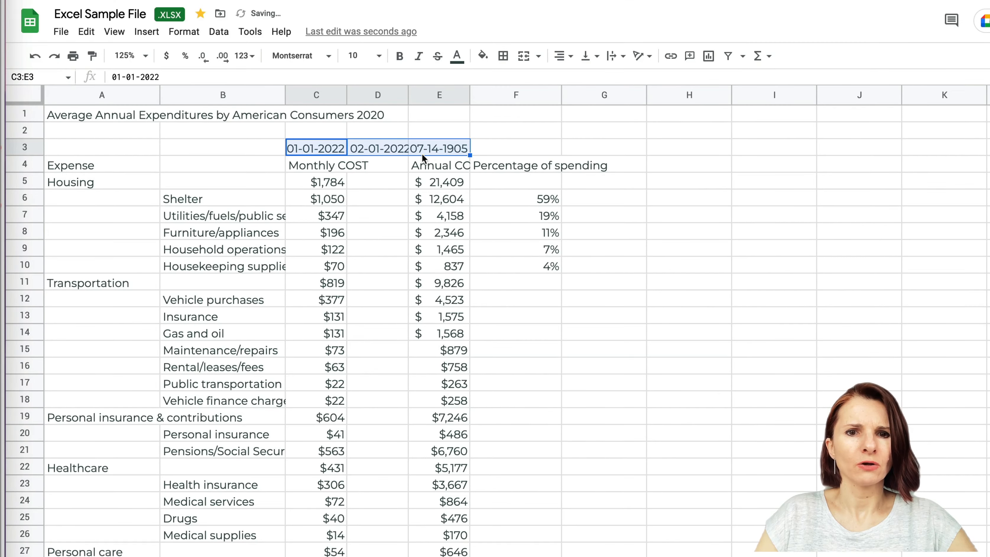
{"action": "left_click_drag", "start_coordinate": [408, 90], "coordinate": [414, 90]}
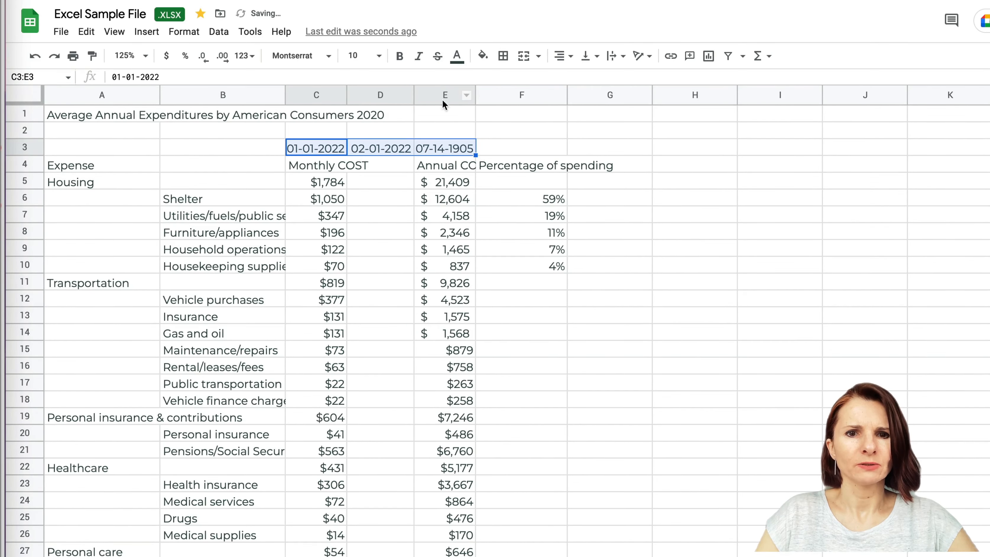
- Replace the date above the Annual COST header, in cell E3, with the year 2022
{"action": "left_click", "coordinate": [419, 197]}
{"action": "left_click", "coordinate": [467, 153]}
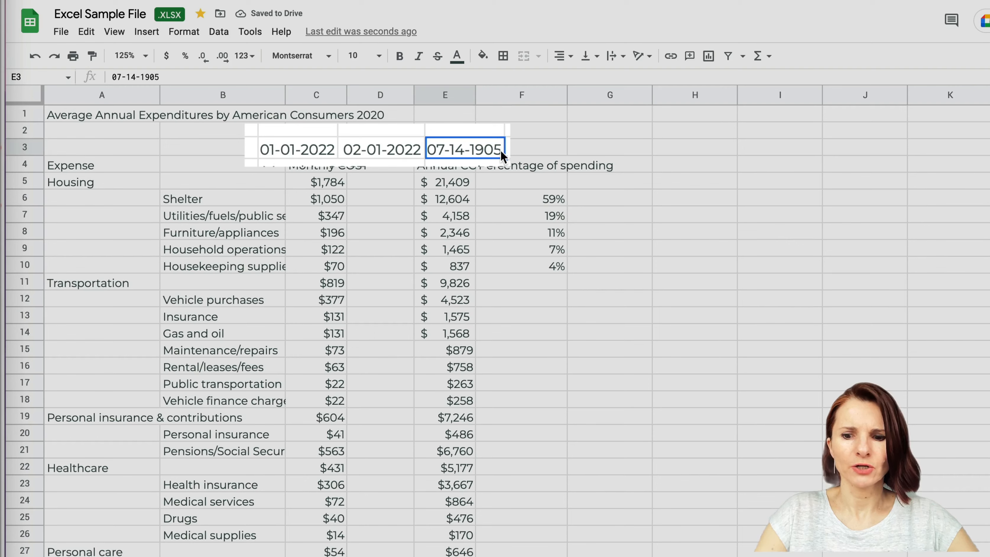
{"action": "type", "text": "2022"}
{"action": "key", "text": "Return"}
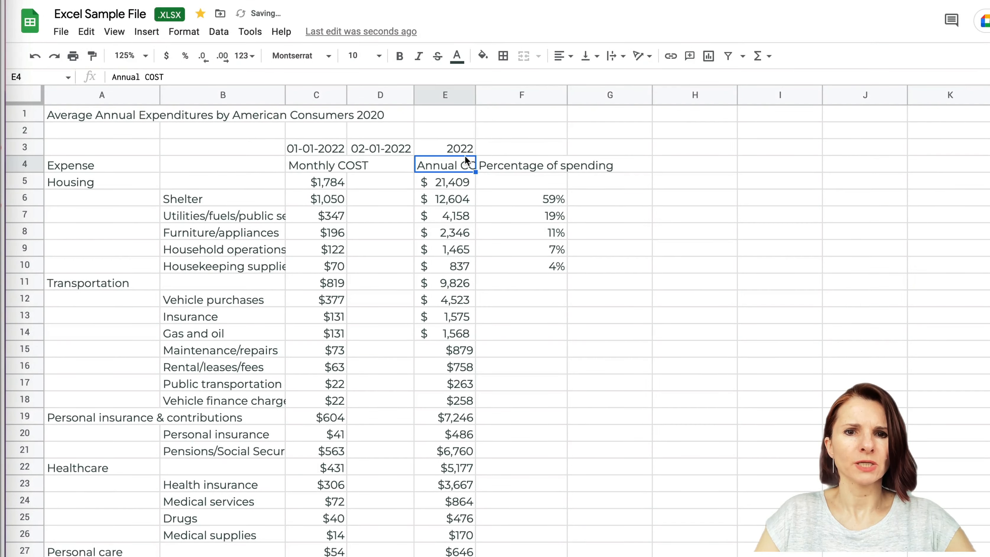
{"action": "left_click", "coordinate": [450, 152]}
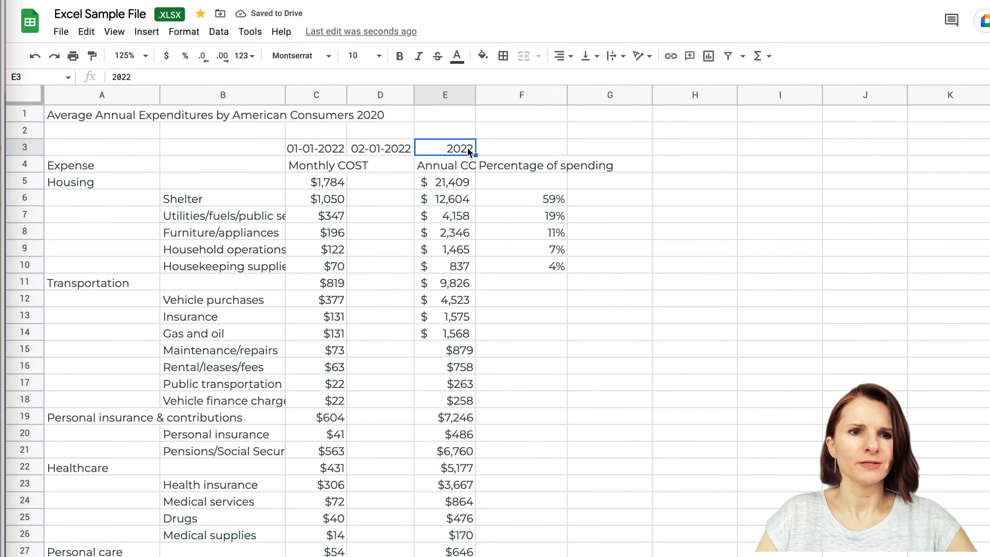
- Make the dates and year in cells C3 to E3 bold
{"action": "left_click", "coordinate": [394, 150]}
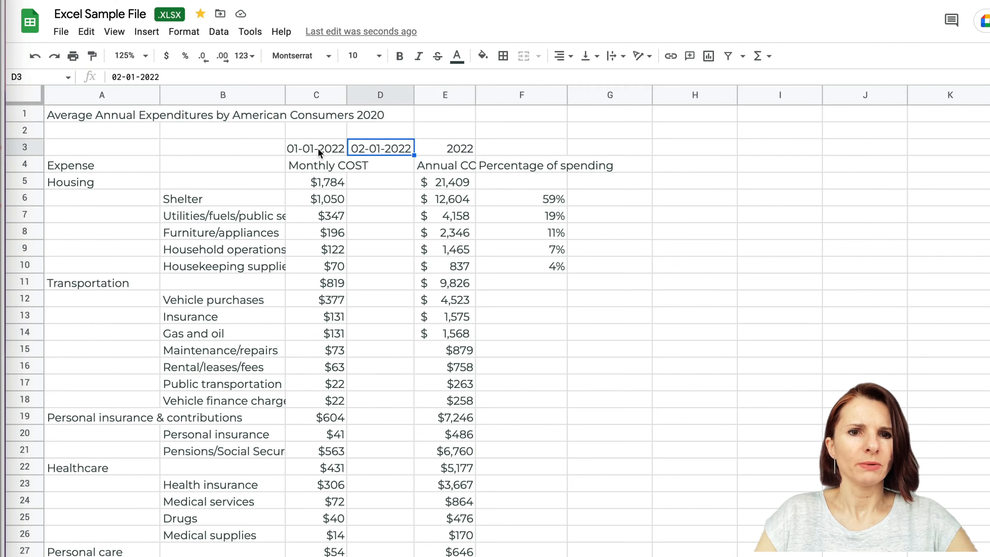
{"action": "left_click", "coordinate": [319, 148]}
{"action": "left_click_drag", "start_coordinate": [318, 148], "coordinate": [442, 149]}
{"action": "key", "text": "ctrl+b"}
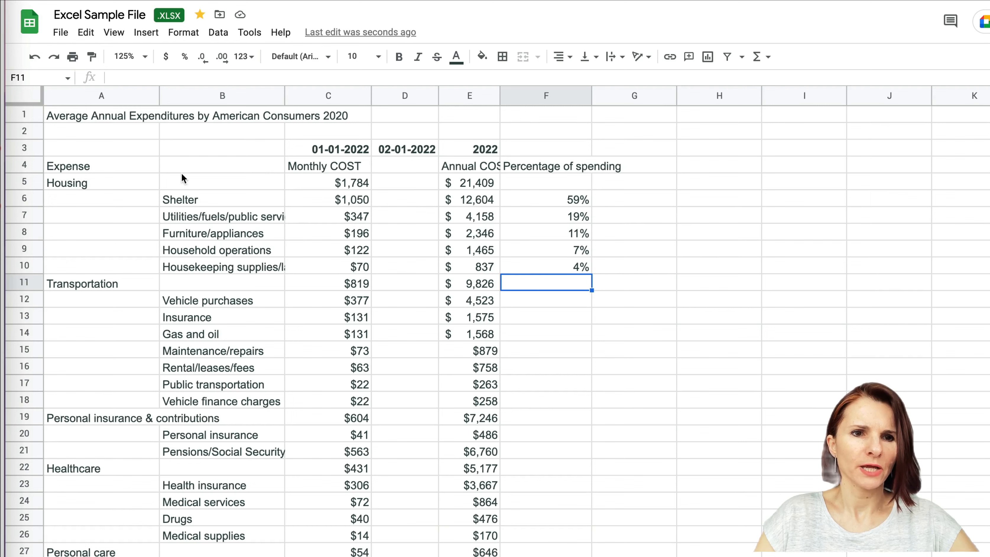
{"action": "left_click", "coordinate": [134, 152]}
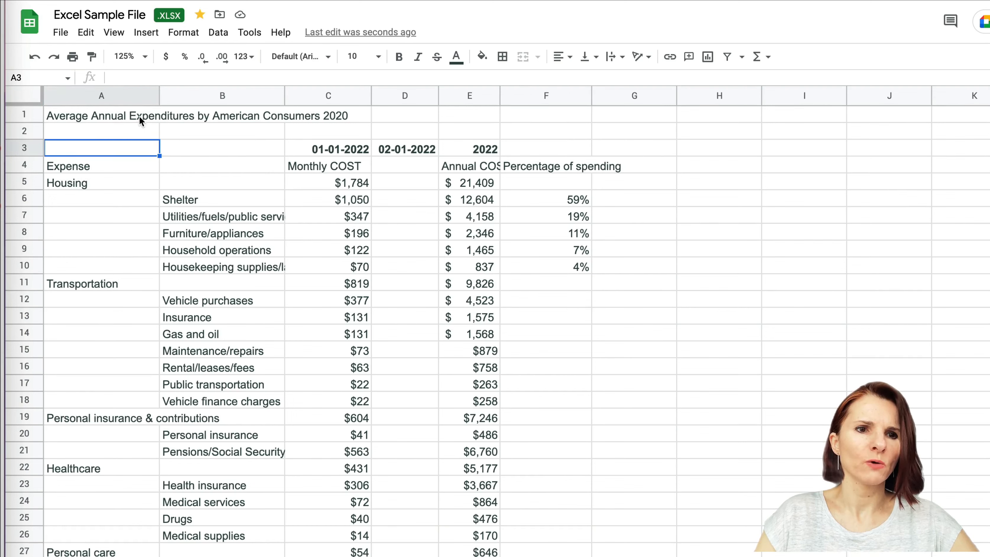
{"action": "left_click", "coordinate": [113, 118]}
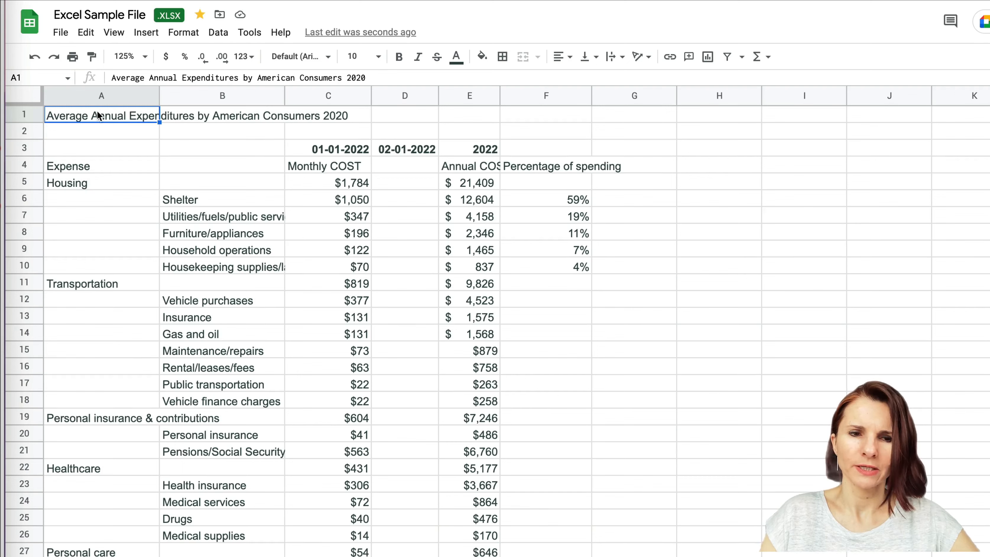
{"action": "mouse_move", "coordinate": [98, 115]}
{"action": "left_mouse_down"}
{"action": "mouse_move", "coordinate": [394, 214]}
{"action": "mouse_move", "coordinate": [435, 270]}
{"action": "mouse_move", "coordinate": [629, 410]}
{"action": "mouse_move", "coordinate": [626, 468]}
{"action": "left_mouse_up"}
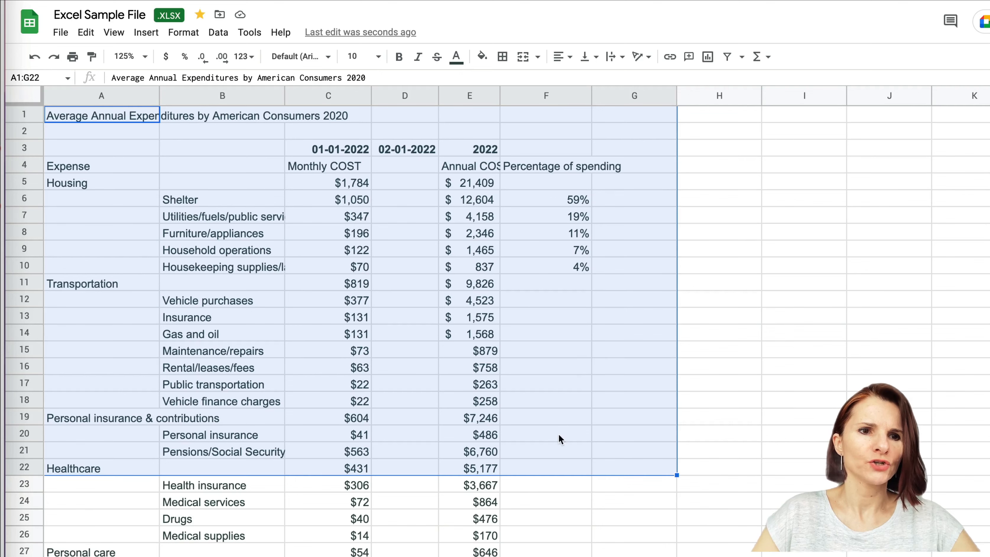
{"action": "left_click", "coordinate": [140, 152]}
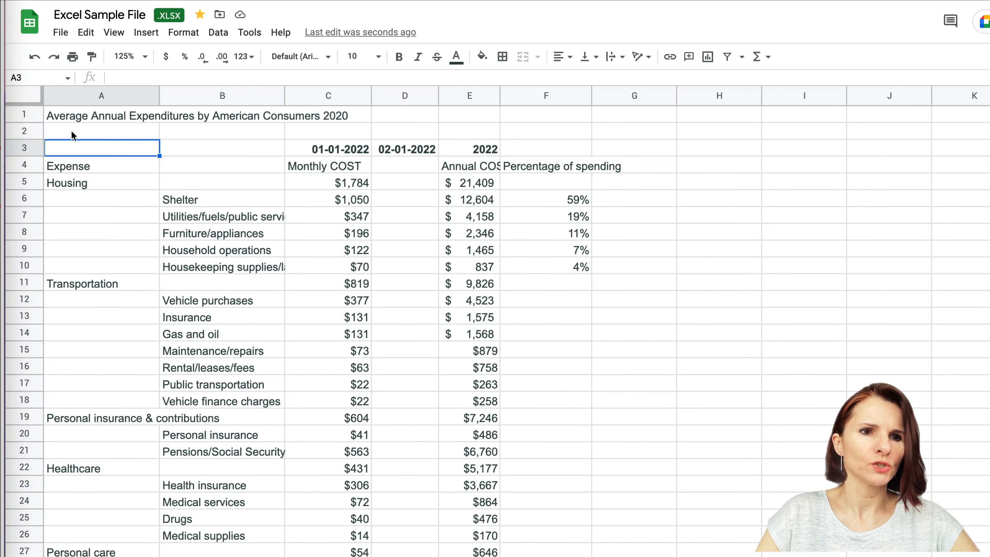
- Set the font of the entire sheet to Montserrat at size 12
{"action": "left_click", "coordinate": [32, 99]}
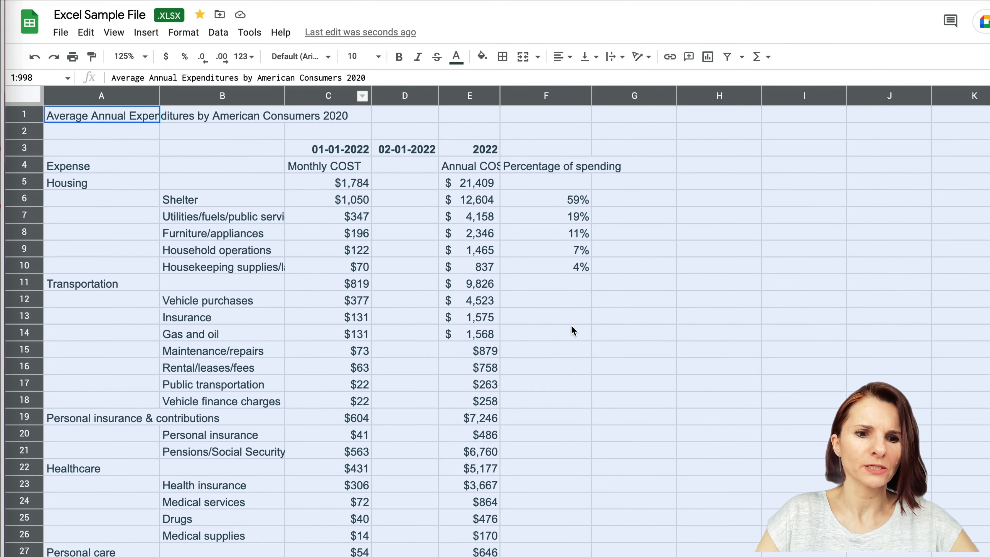
{"action": "left_click", "coordinate": [330, 62]}
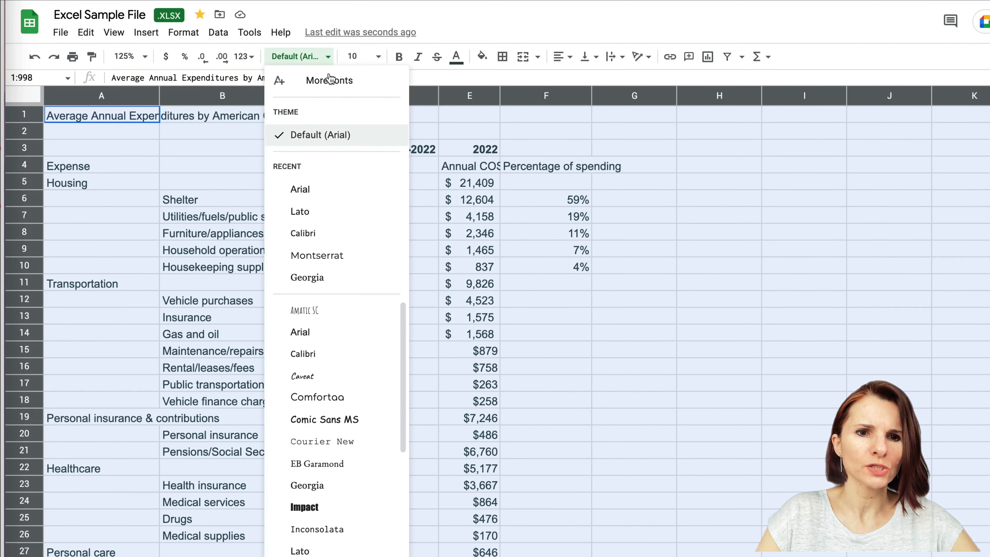
{"action": "left_click", "coordinate": [330, 258]}
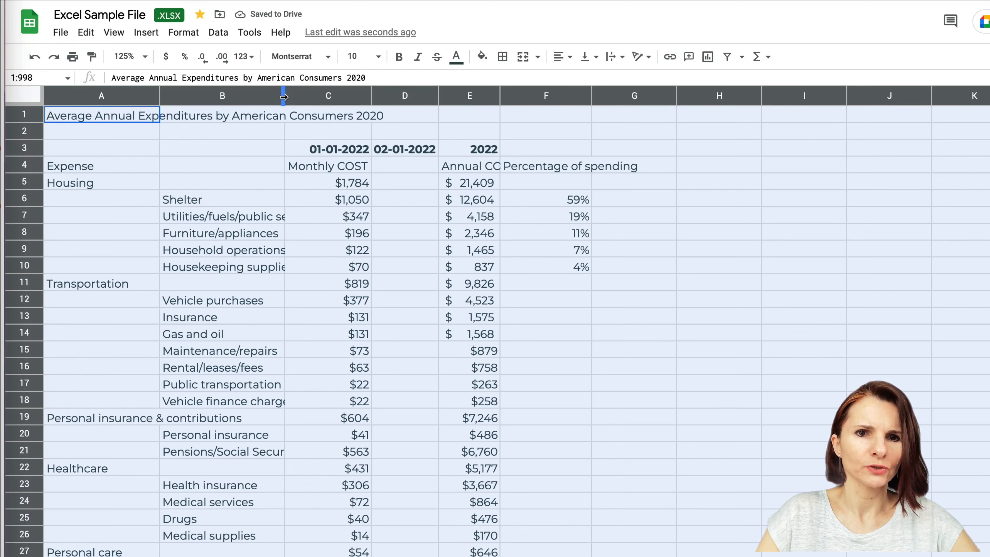
{"action": "left_click", "coordinate": [379, 58]}
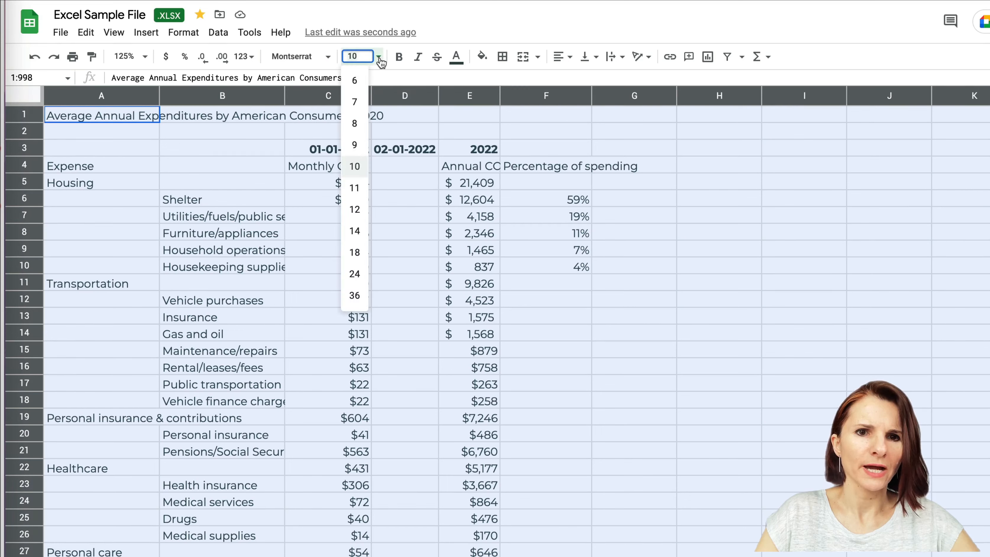
{"action": "left_click", "coordinate": [355, 211]}
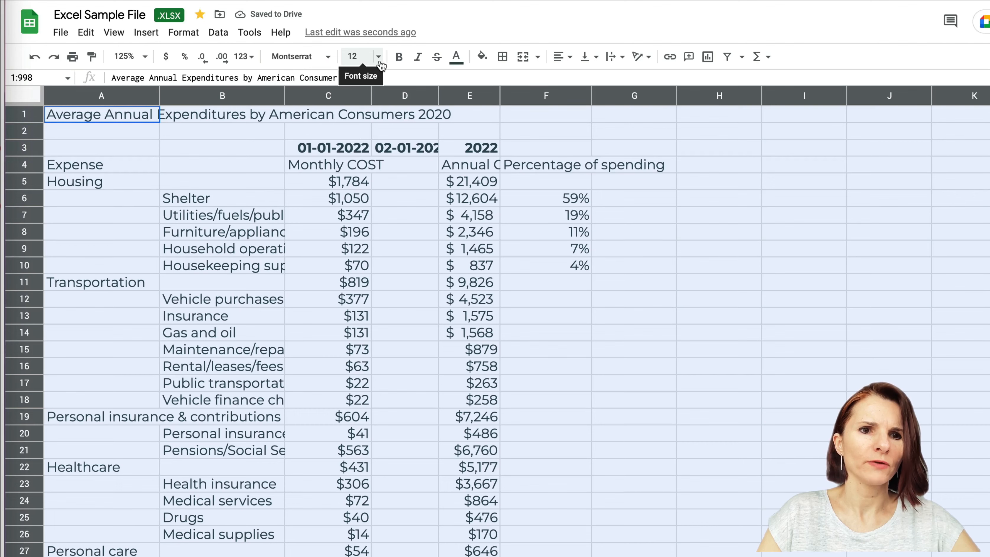
{"action": "left_click", "coordinate": [180, 173]}
- Format the sheet title across cells A1 to E1 in size 18 bold, without italics
{"action": "left_click", "coordinate": [86, 114]}
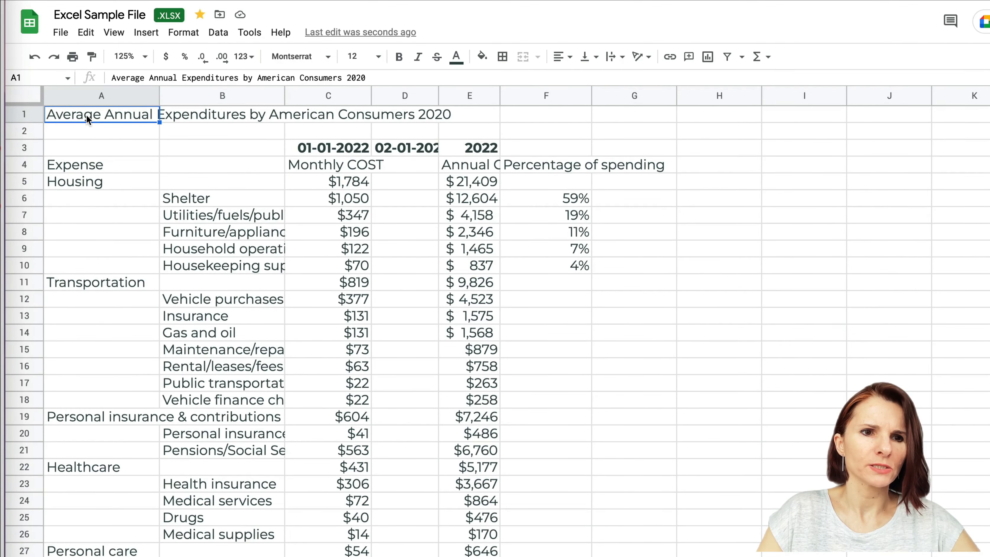
{"action": "left_click_drag", "start_coordinate": [86, 113], "coordinate": [478, 120]}
{"action": "left_click", "coordinate": [378, 58]}
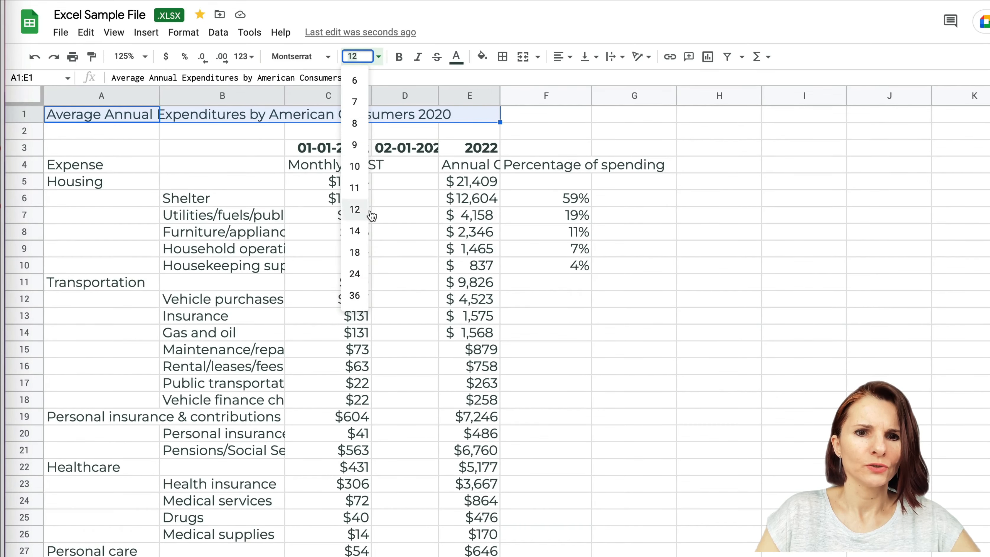
{"action": "left_click", "coordinate": [355, 252]}
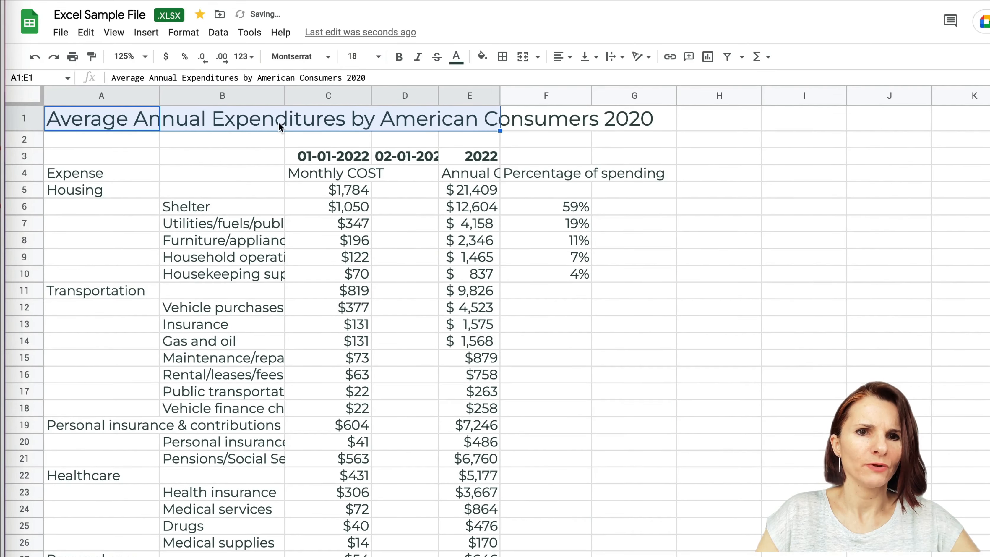
{"action": "left_click", "coordinate": [400, 59]}
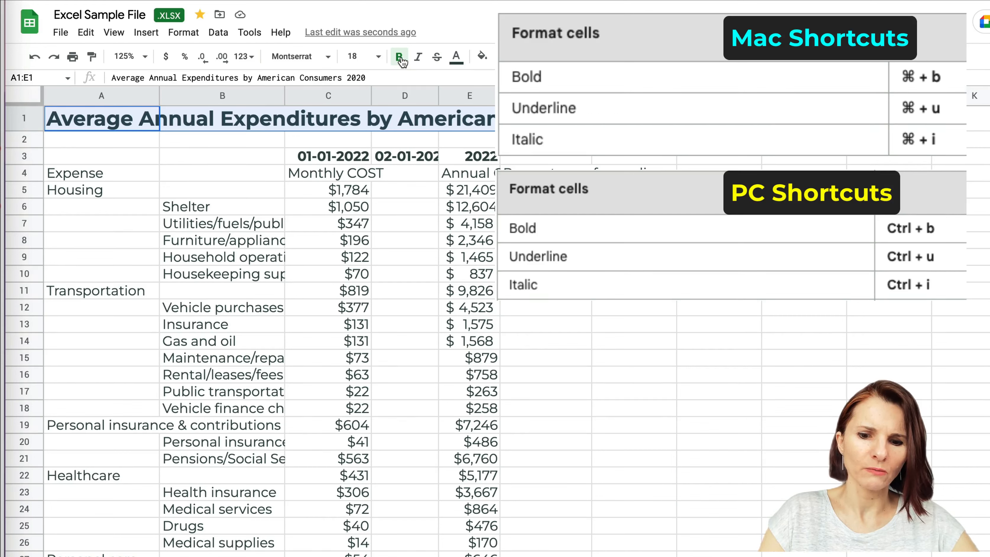
{"action": "key", "text": "ctrl+i"}
{"action": "key", "text": "ctrl+i"}
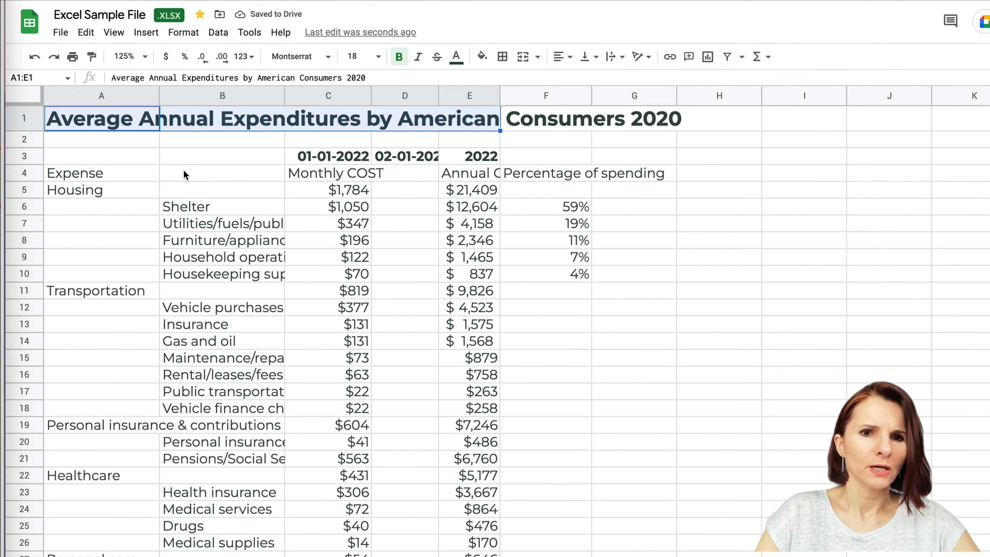
- Underline the dates and year in cells C3 to E3
{"action": "left_click", "coordinate": [184, 170]}
{"action": "left_click_drag", "start_coordinate": [315, 158], "coordinate": [483, 153]}
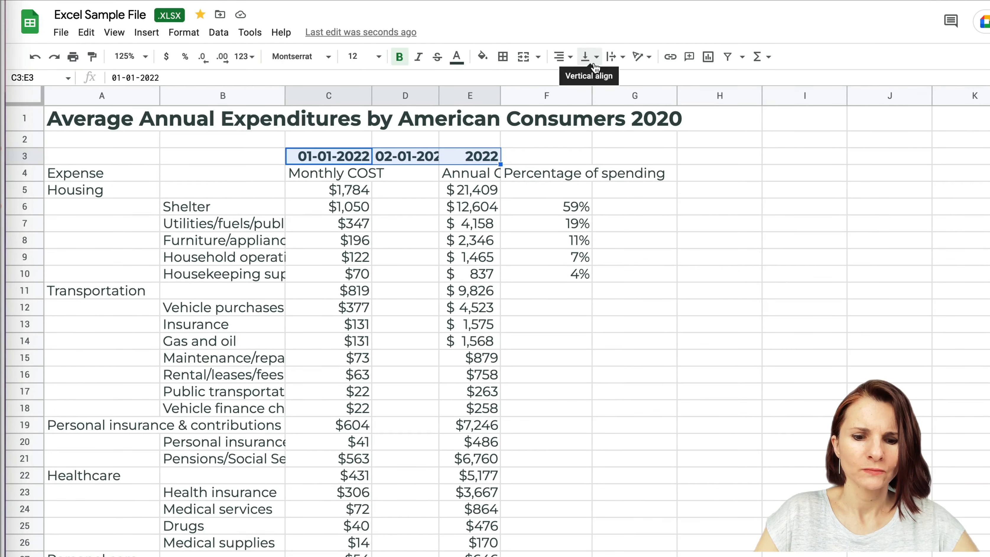
{"action": "key", "text": "ctrl+u"}
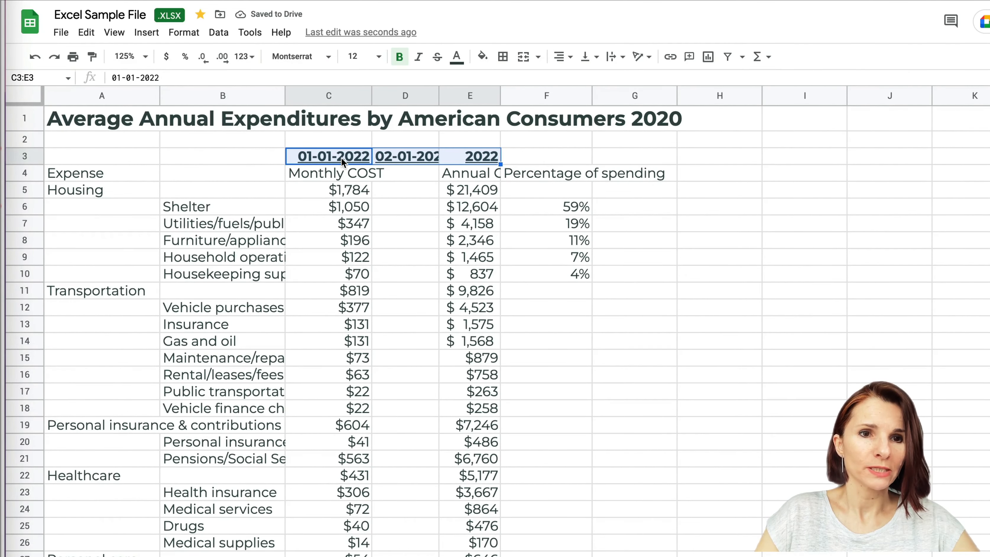
{"action": "left_click", "coordinate": [186, 38]}
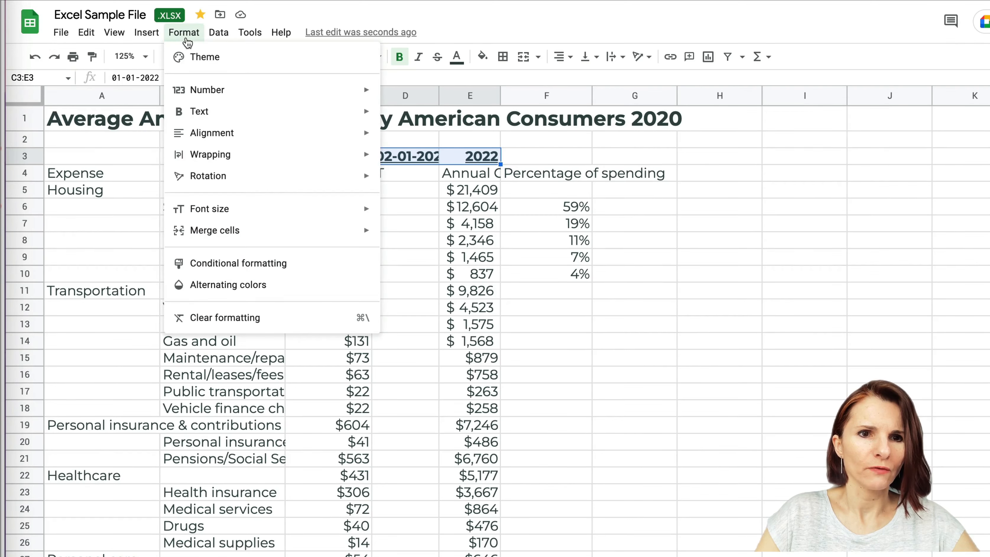
{"action": "mouse_move", "coordinate": [214, 116]}
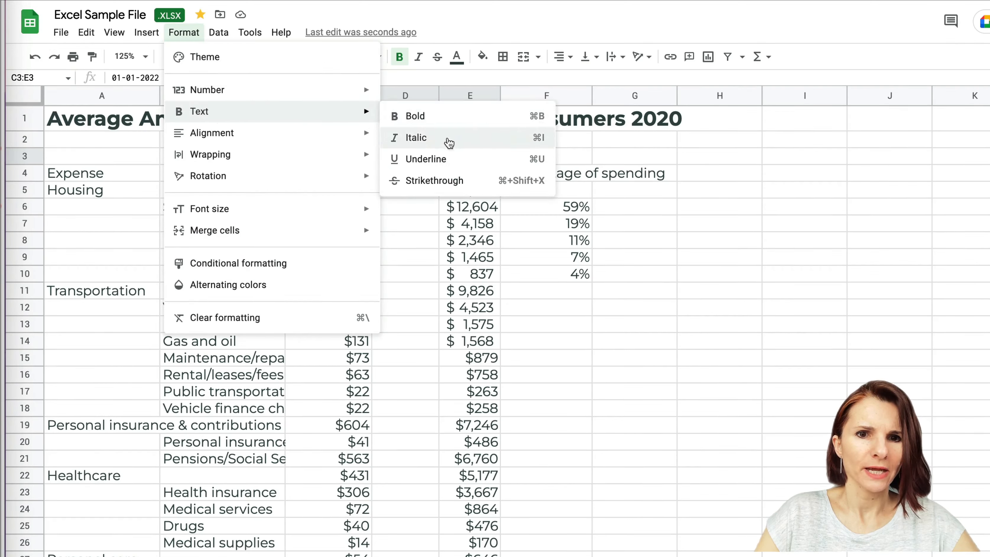
{"action": "left_click", "coordinate": [442, 163]}
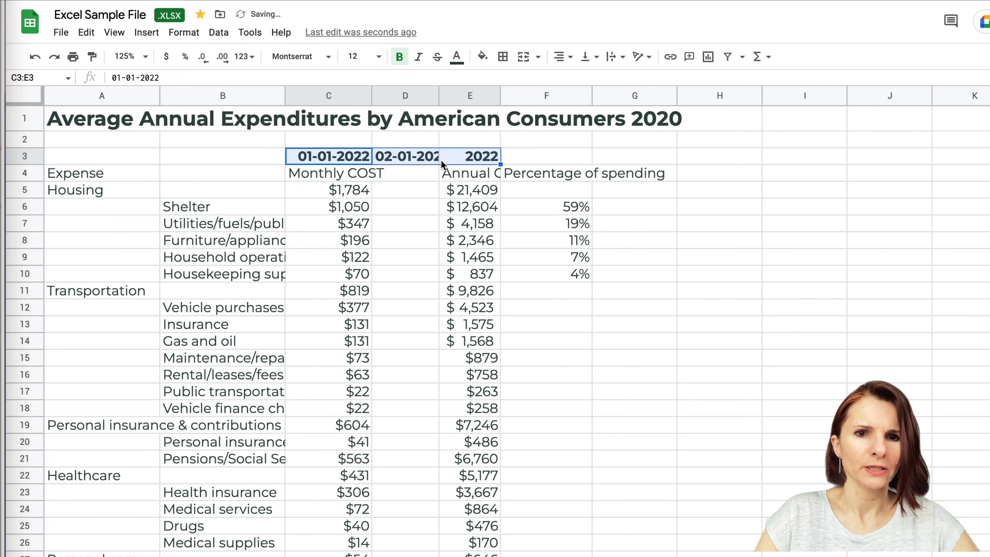
{"action": "left_click", "coordinate": [324, 240]}
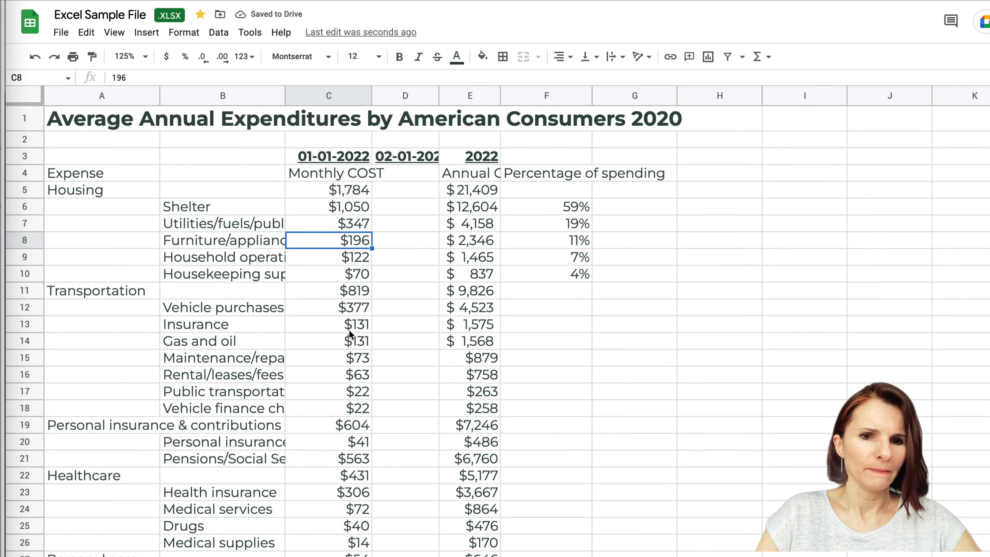
- Widen columns C, D and E to one equal width that fits the dates and the Annual COST header
{"action": "left_click_drag", "start_coordinate": [355, 314], "coordinate": [354, 409]}
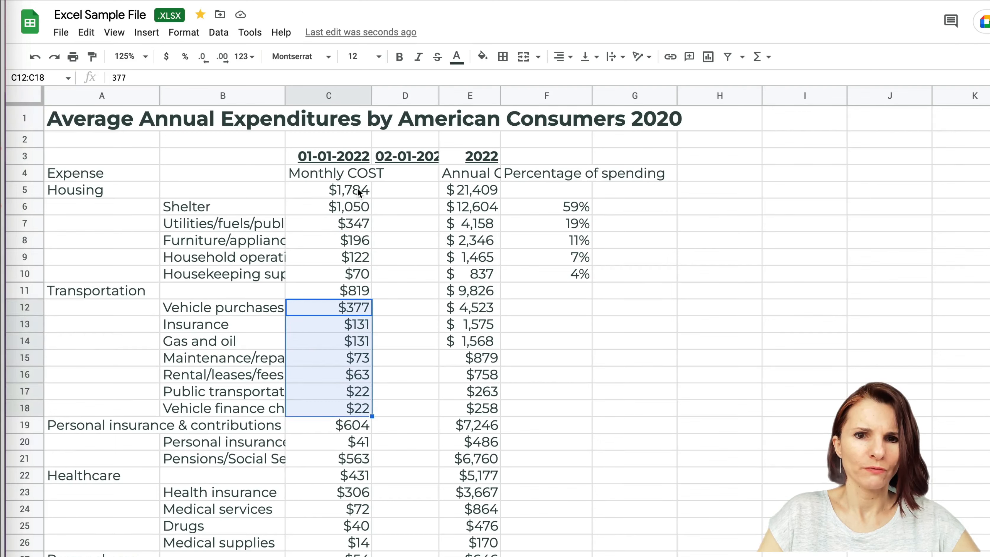
{"action": "left_click_drag", "start_coordinate": [357, 191], "coordinate": [479, 413]}
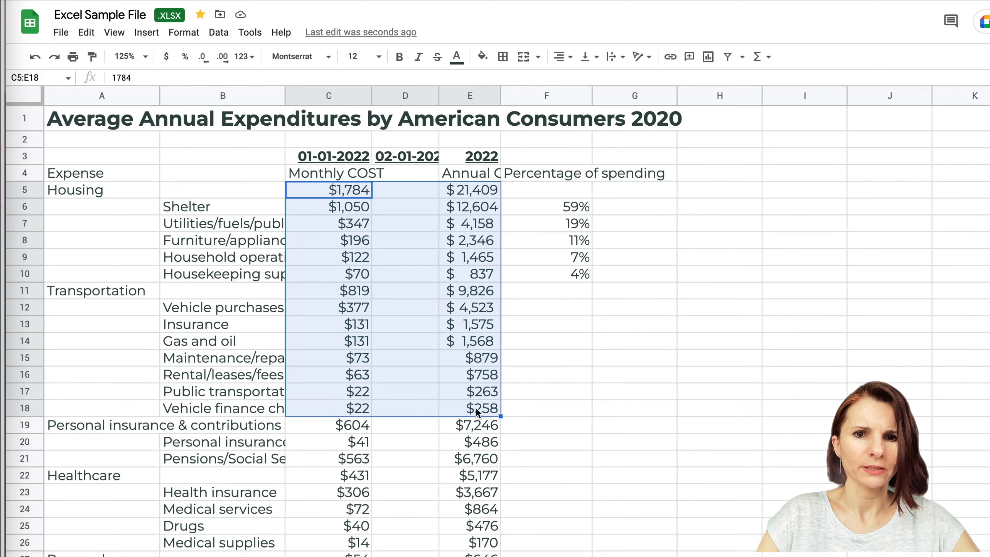
{"action": "left_click_drag", "start_coordinate": [501, 95], "coordinate": [525, 94]}
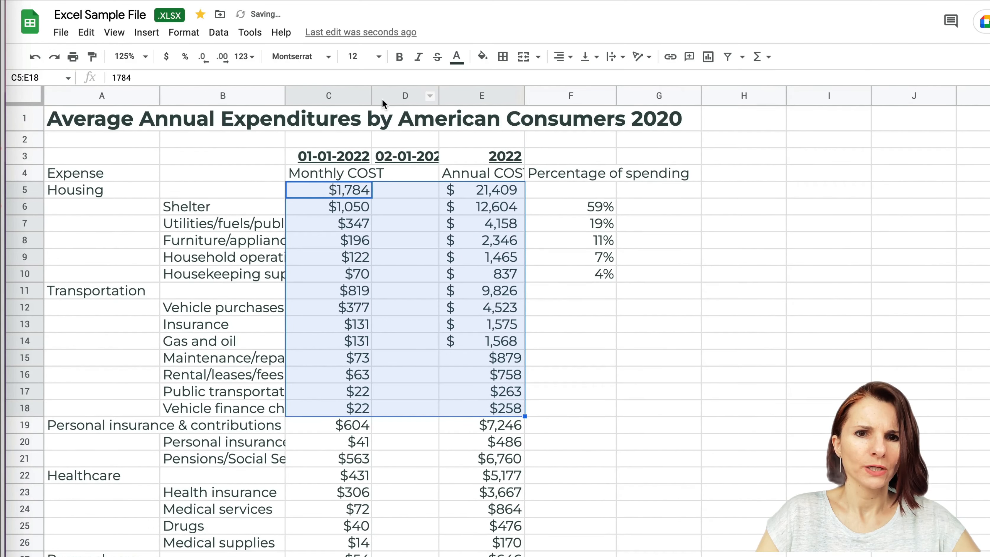
{"action": "left_click", "coordinate": [351, 96]}
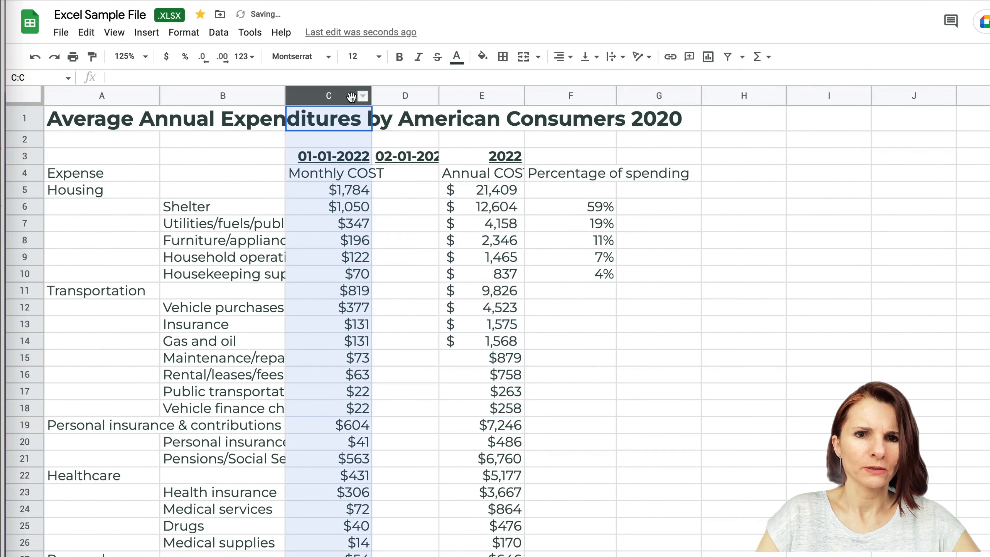
{"action": "left_click", "coordinate": [494, 97], "text": "shift"}
{"action": "left_click_drag", "start_coordinate": [524, 95], "coordinate": [542, 95]}
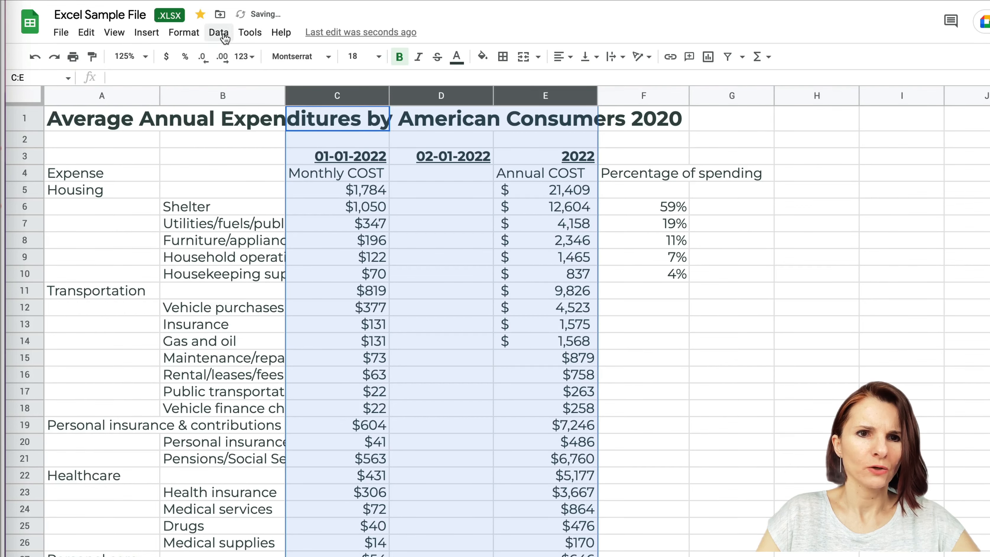
- Apply the Accounting number format to columns C to E and reduce it to zero decimal places
{"action": "left_click", "coordinate": [187, 33]}
{"action": "mouse_move", "coordinate": [252, 97]}
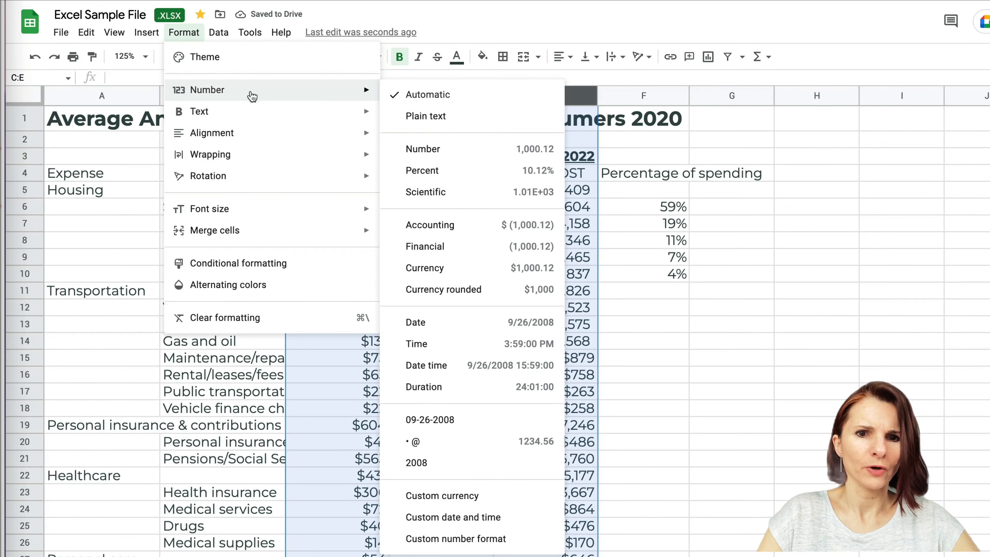
{"action": "left_click", "coordinate": [483, 225]}
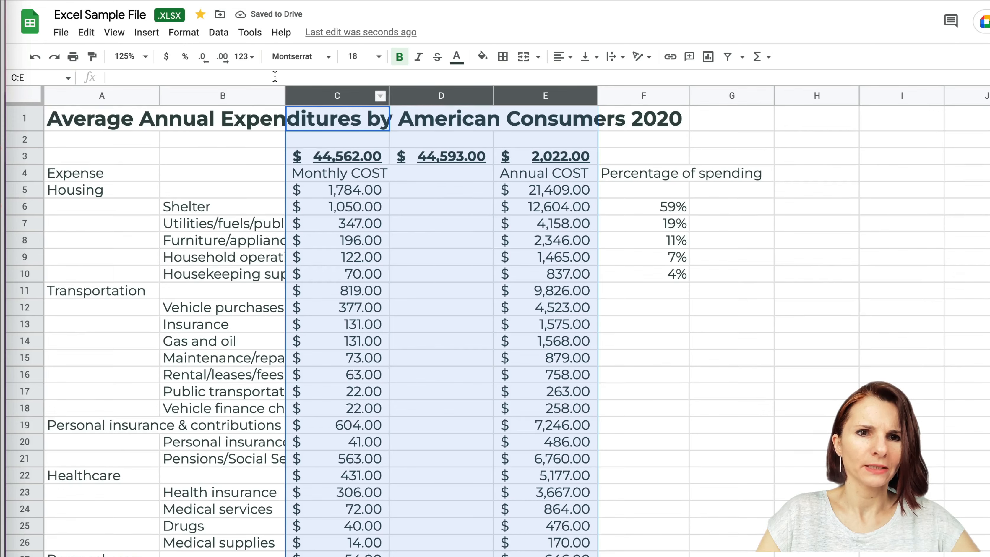
{"action": "left_click", "coordinate": [224, 58]}
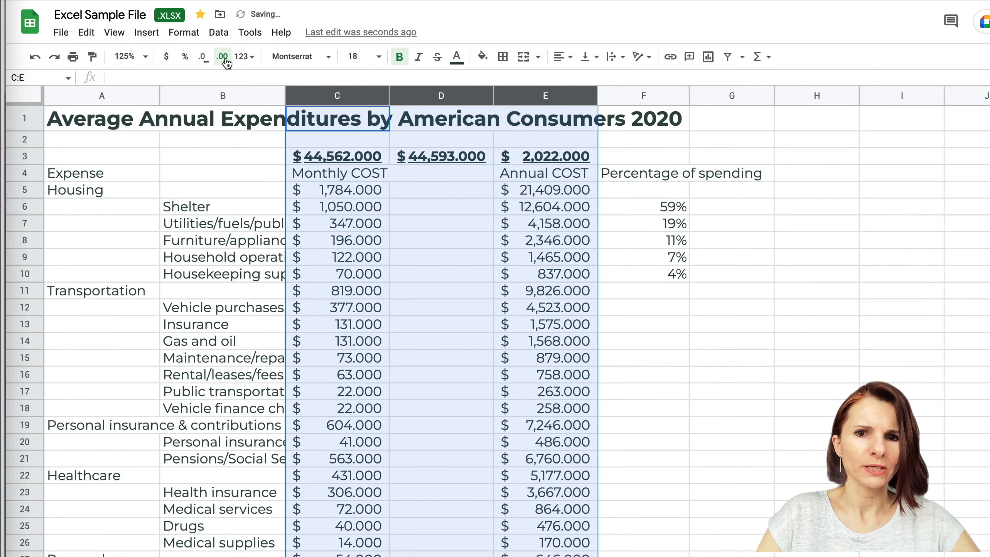
{"action": "left_click", "coordinate": [224, 59]}
{"action": "left_click", "coordinate": [205, 59]}
{"action": "left_click", "coordinate": [204, 59]}
{"action": "left_click", "coordinate": [205, 60]}
{"action": "left_click", "coordinate": [204, 59]}
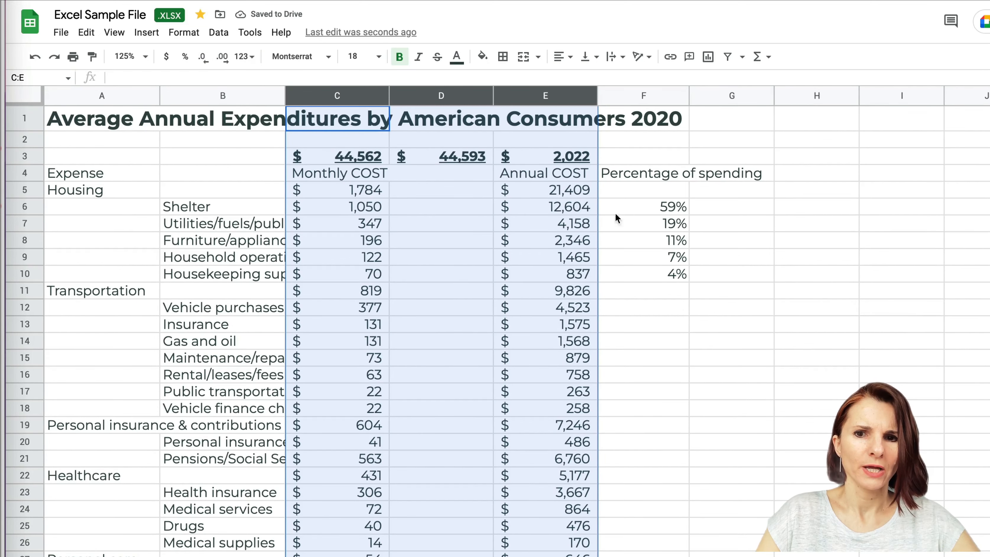
- Examine the custom number formats available for the percentages in cells F6 to F10
{"action": "left_click_drag", "start_coordinate": [659, 209], "coordinate": [658, 278]}
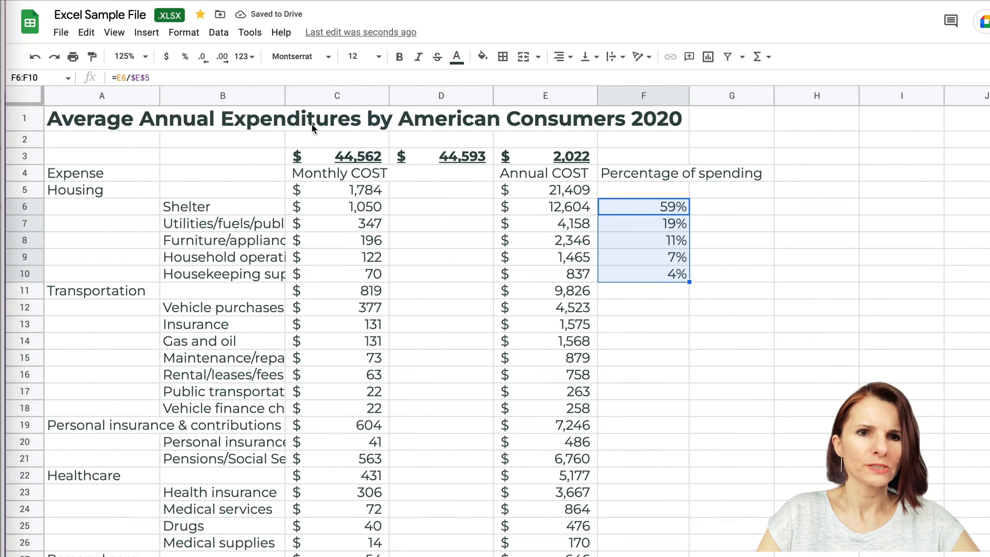
{"action": "left_click", "coordinate": [184, 32]}
{"action": "mouse_move", "coordinate": [219, 91]}
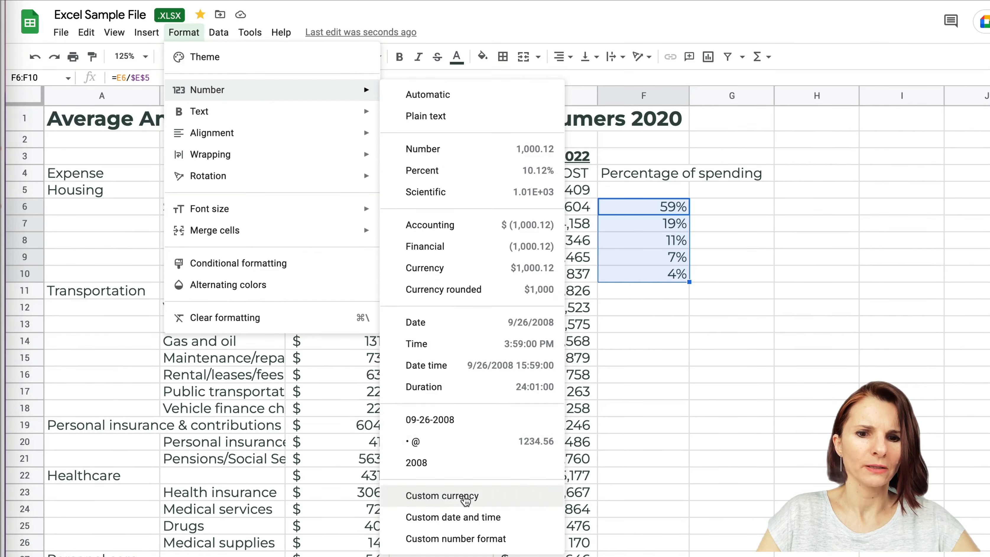
{"action": "left_click", "coordinate": [451, 544]}
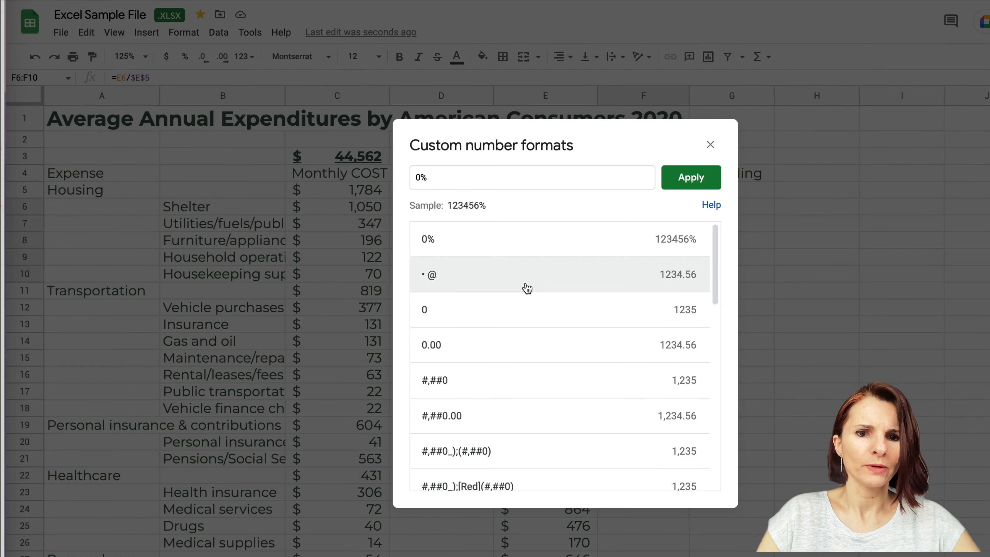
{"action": "scroll", "coordinate": [527, 287], "scroll_direction": "down", "scroll_amount": 4}
{"action": "scroll", "coordinate": [527, 288], "scroll_direction": "down", "scroll_amount": 6}
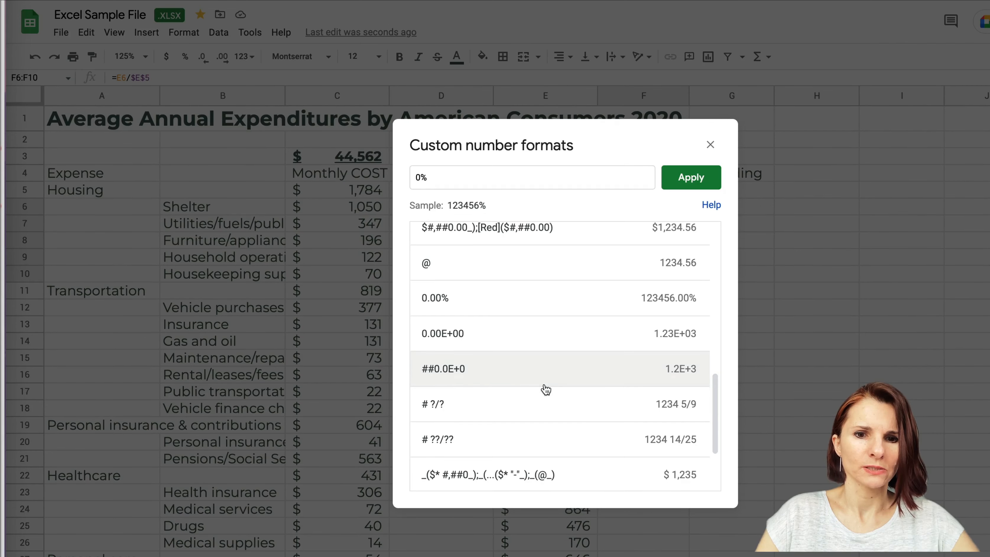
{"action": "left_click", "coordinate": [710, 145]}
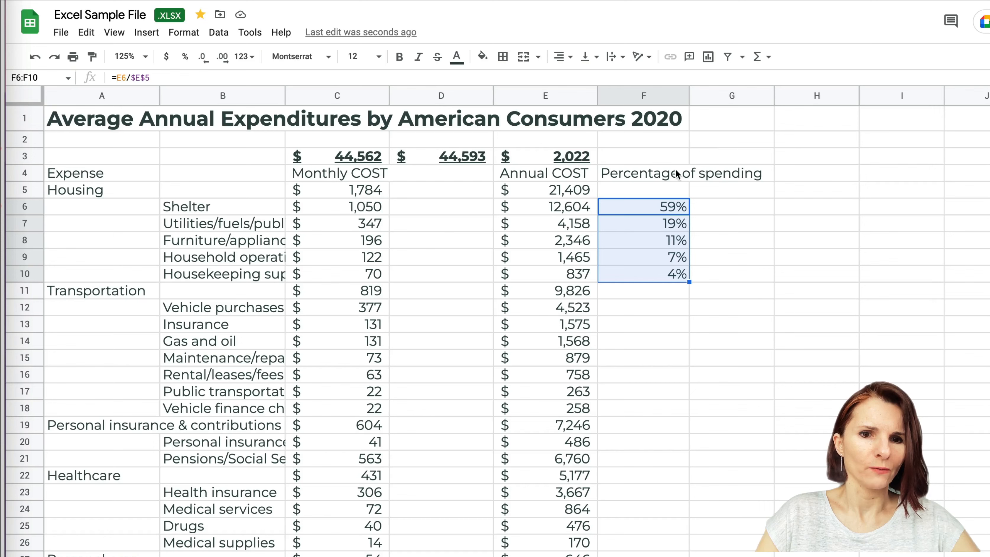
{"action": "left_click", "coordinate": [380, 343]}
- Bold the Expense header and the Housing, Transportation, Personal insurance & contributions and Healthcare labels in column A
{"action": "left_click", "coordinate": [107, 294]}
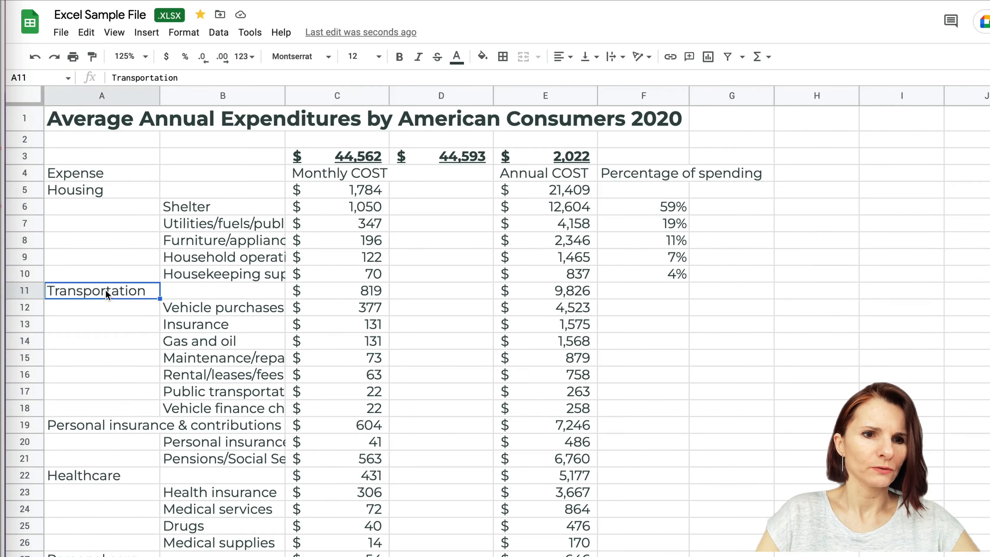
{"action": "left_click", "coordinate": [95, 426], "text": "shift"}
{"action": "left_click", "coordinate": [92, 479]}
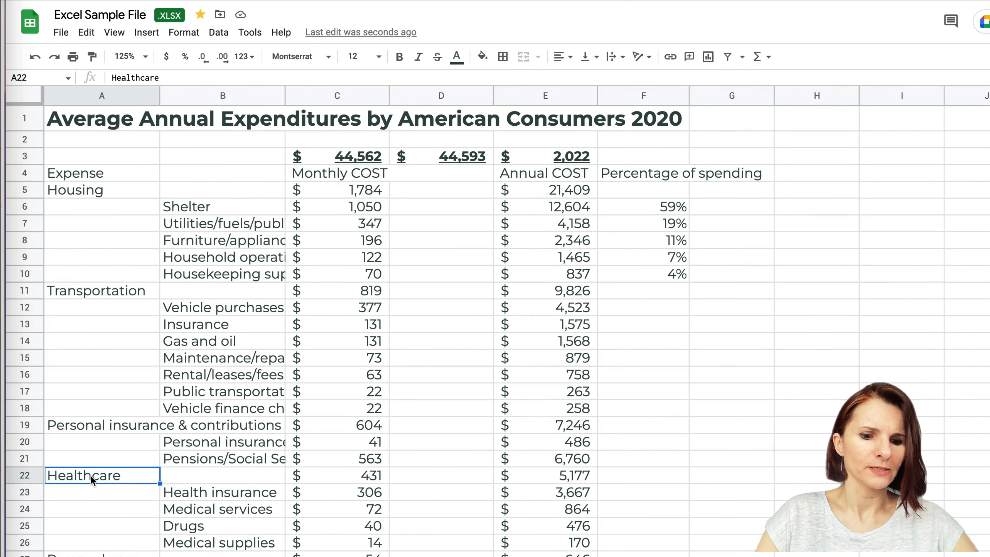
{"action": "left_click", "coordinate": [89, 425], "text": "ctrl"}
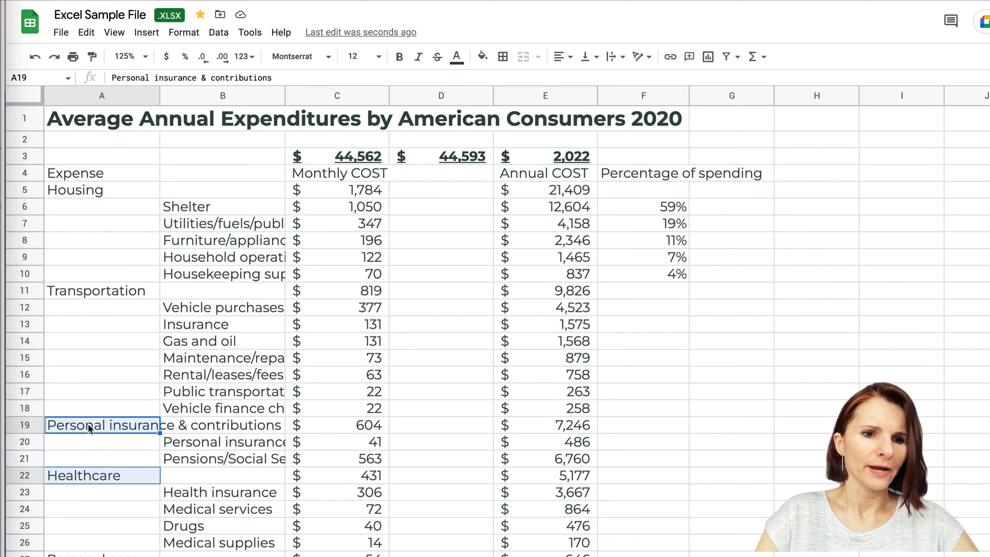
{"action": "left_click", "coordinate": [118, 290], "text": "ctrl"}
{"action": "left_click", "coordinate": [103, 174], "text": "ctrl"}
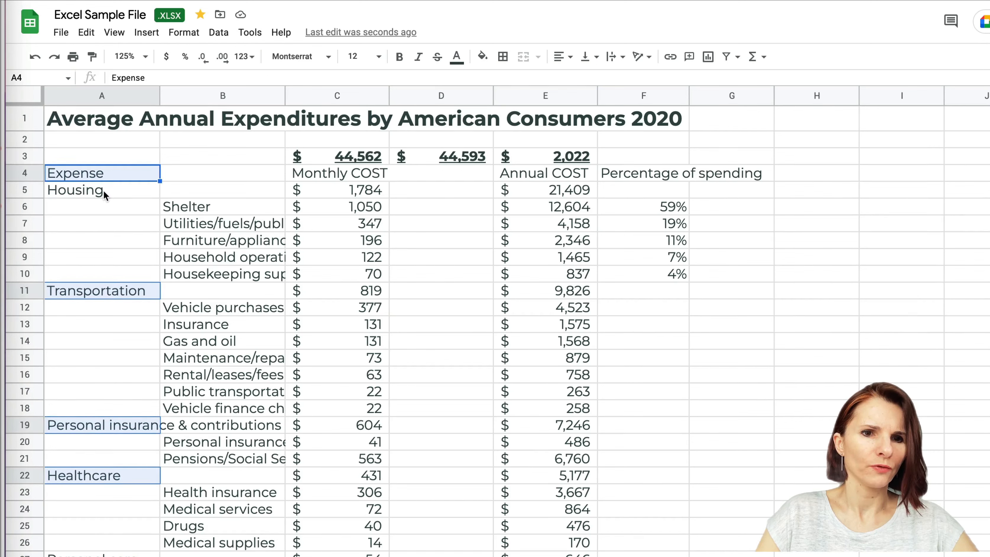
{"action": "left_click", "coordinate": [103, 190], "text": "ctrl+shift"}
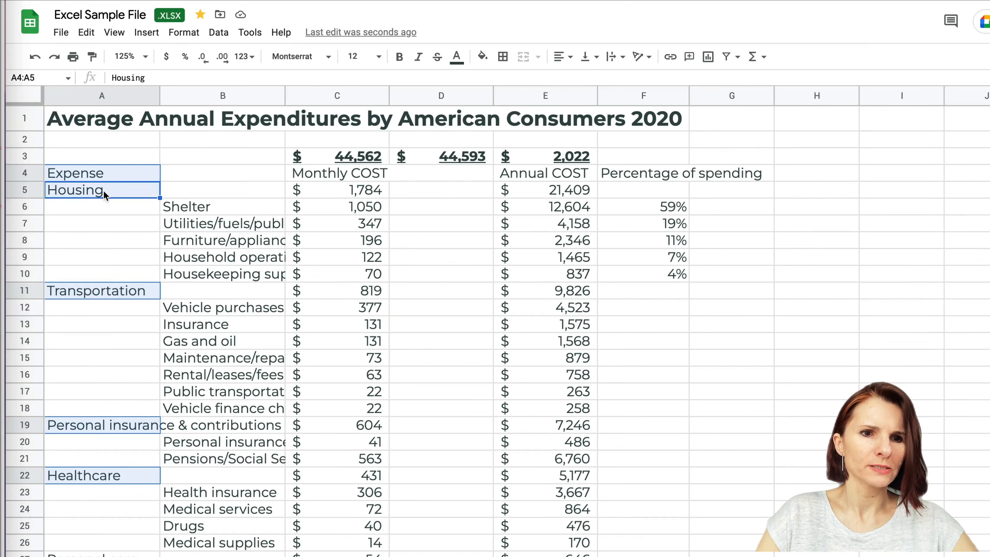
{"action": "left_click", "coordinate": [399, 58]}
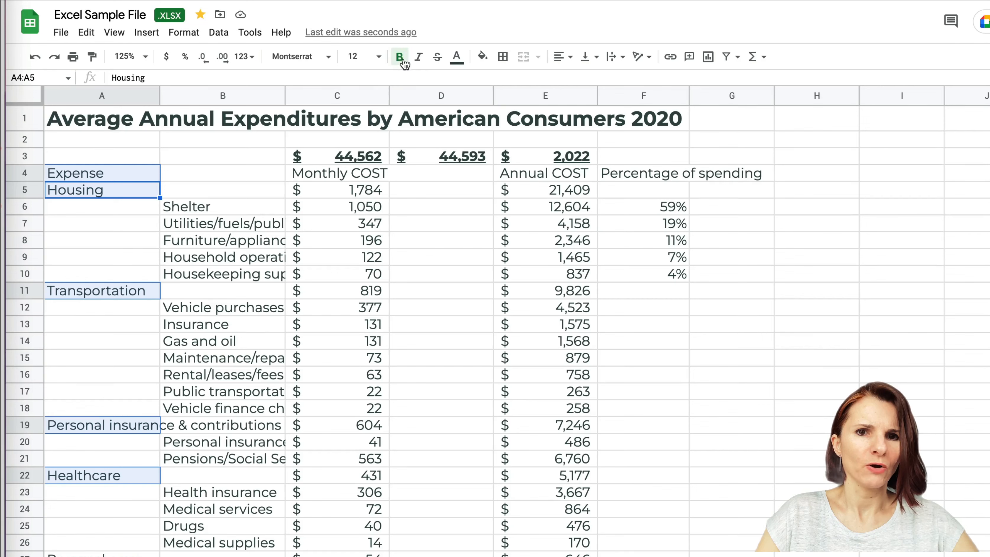
- Set the text of the bold column A labels to the custom teal color #1d7068
{"action": "left_click", "coordinate": [458, 63]}
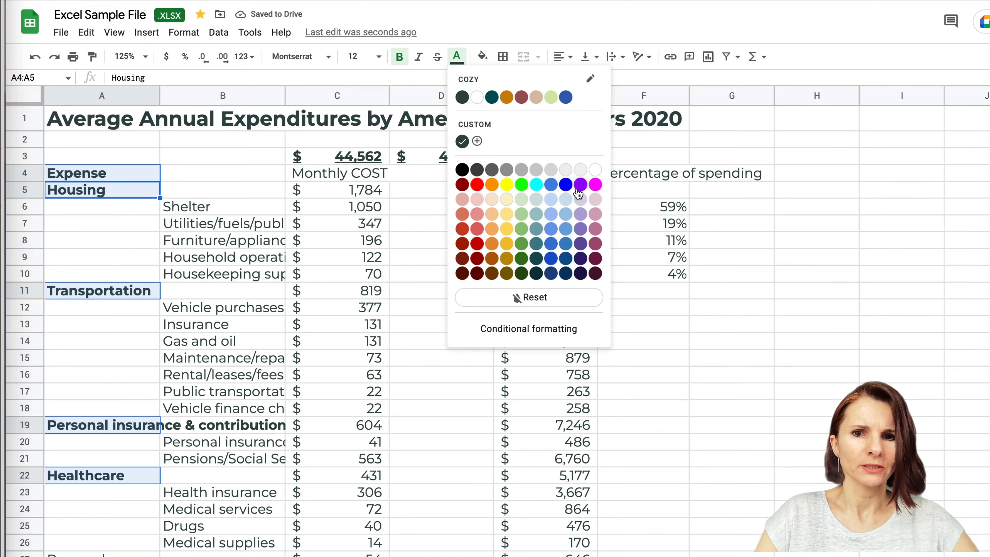
{"action": "left_click", "coordinate": [478, 142]}
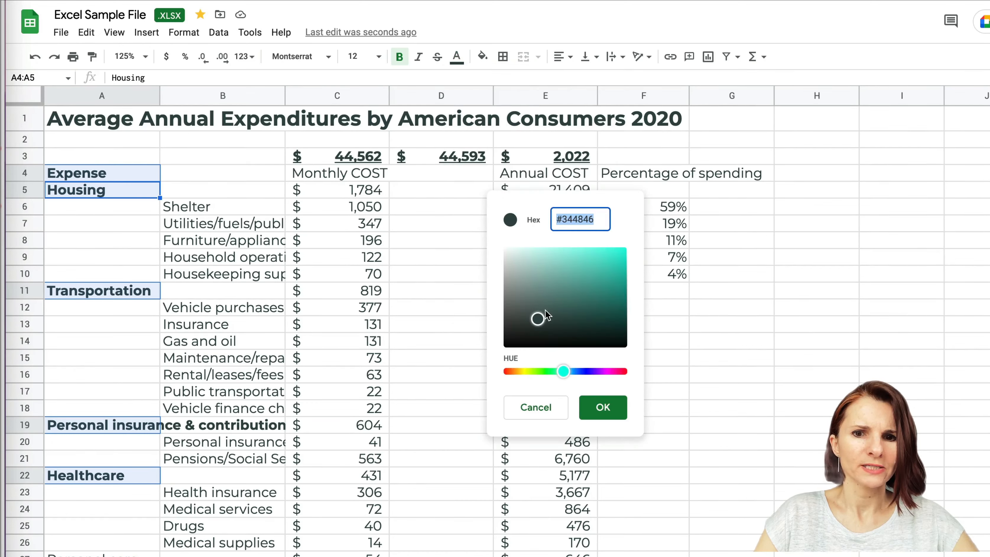
{"action": "left_click_drag", "start_coordinate": [542, 327], "coordinate": [595, 303]}
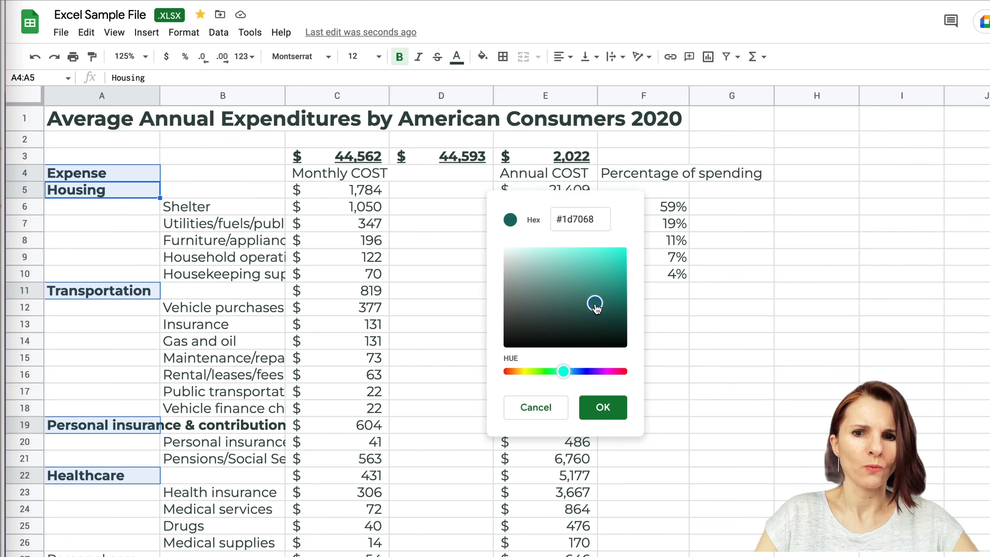
{"action": "left_click", "coordinate": [591, 416]}
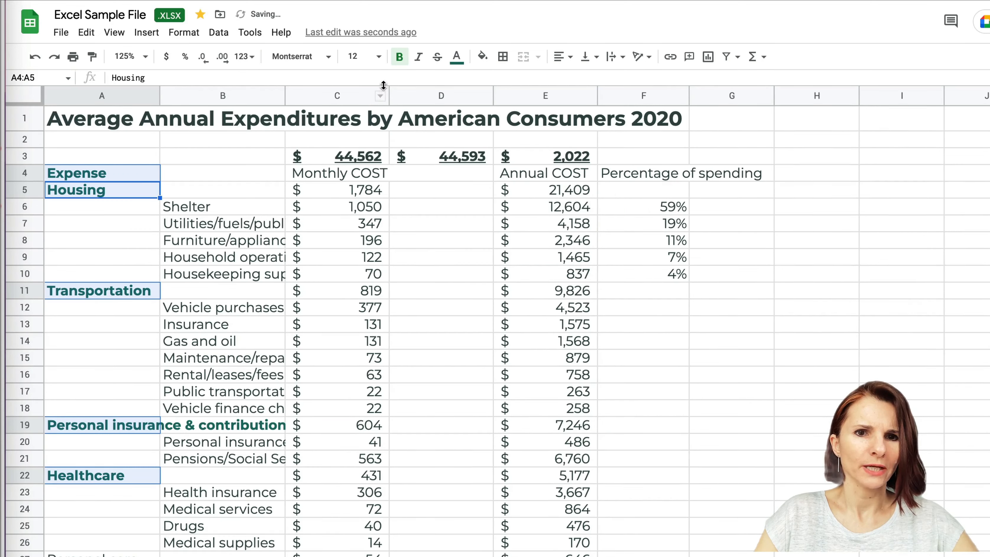
{"action": "left_click", "coordinate": [457, 58]}
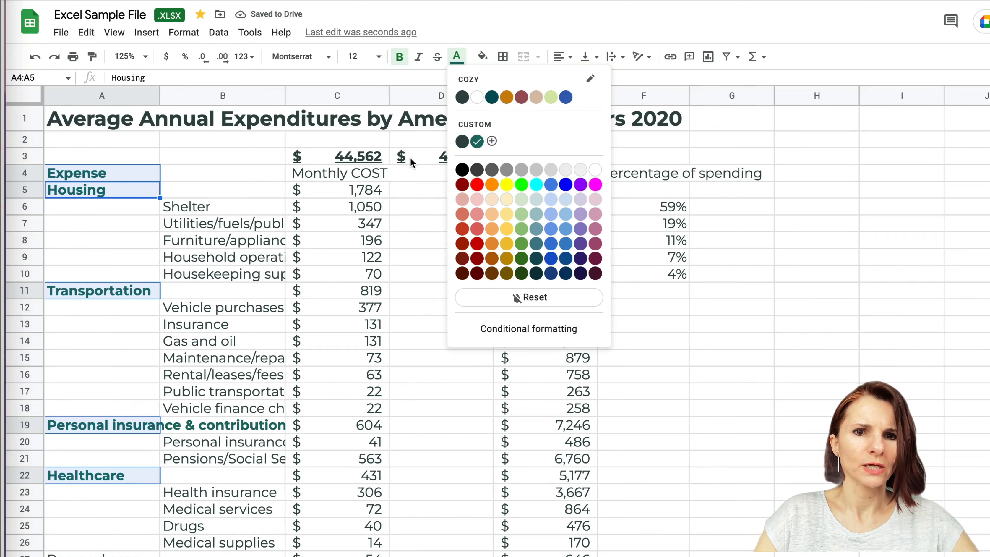
{"action": "left_click", "coordinate": [421, 196]}
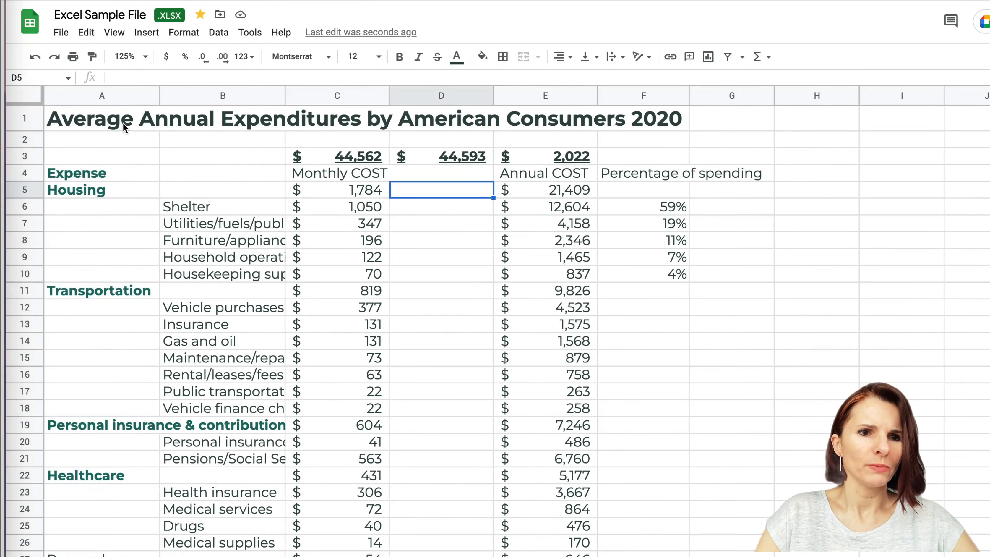
- Apply the Date number format to cells C3 to E3
{"action": "left_click_drag", "start_coordinate": [126, 128], "coordinate": [574, 115]}
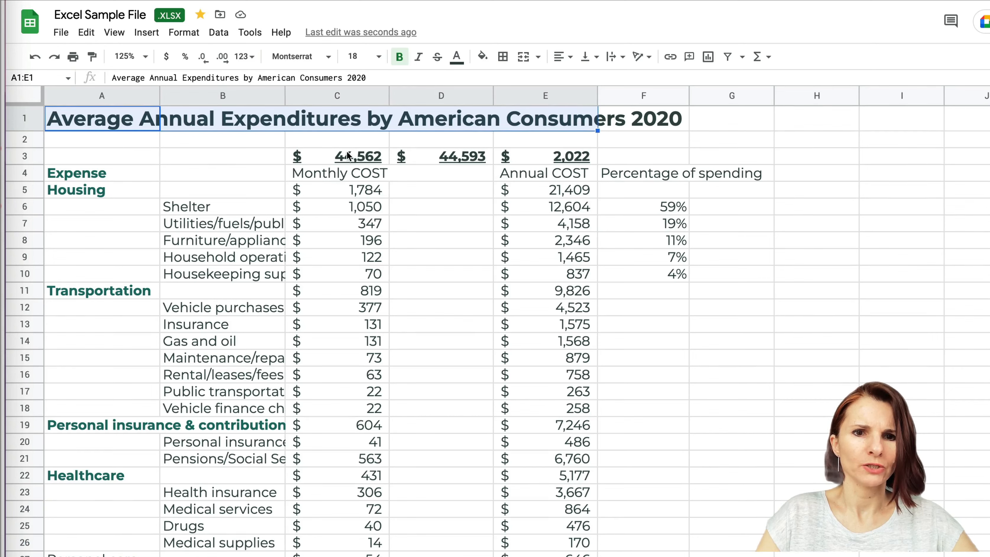
{"action": "left_click_drag", "start_coordinate": [353, 156], "coordinate": [560, 159]}
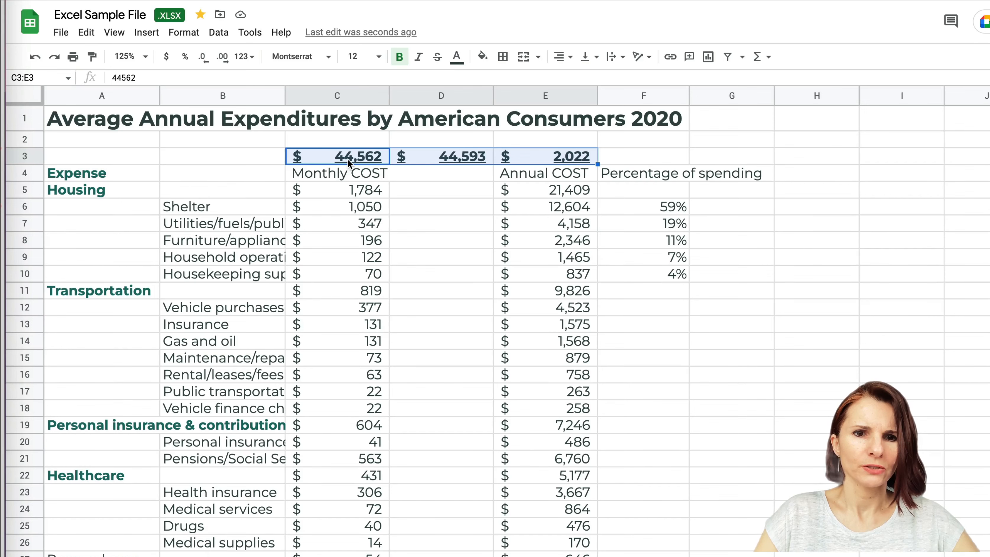
{"action": "left_click_drag", "start_coordinate": [354, 96], "coordinate": [566, 103]}
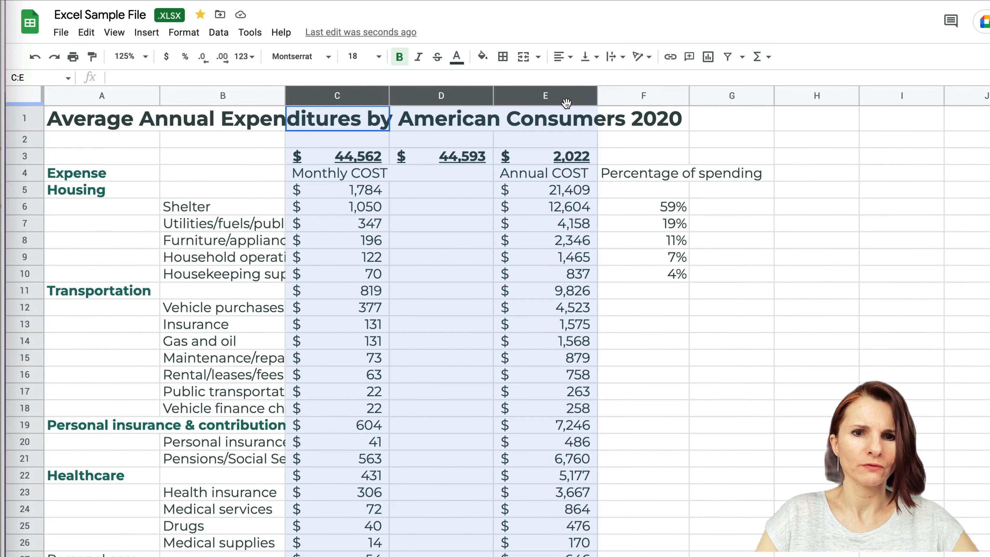
{"action": "left_click", "coordinate": [308, 158]}
{"action": "left_click", "coordinate": [555, 163], "text": "shift"}
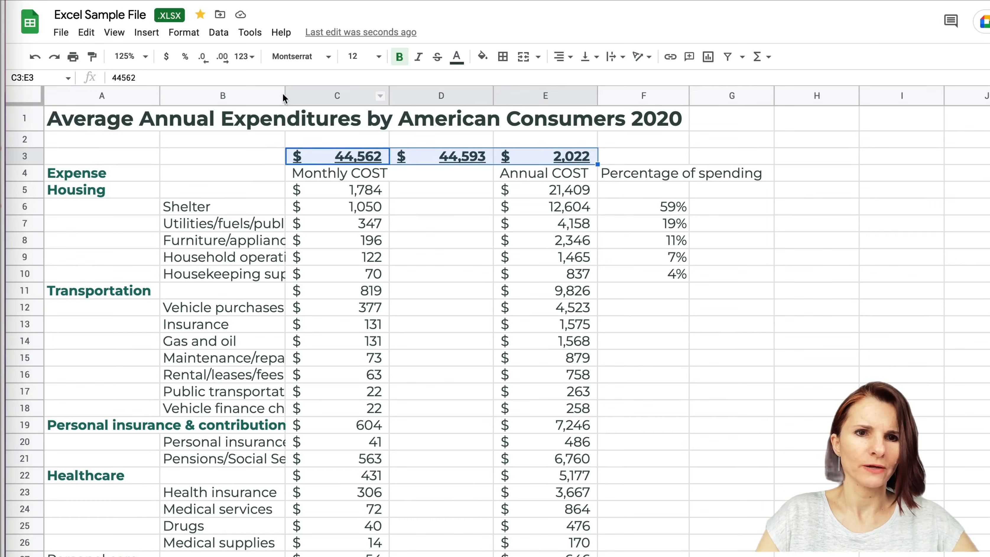
{"action": "left_click", "coordinate": [183, 33]}
{"action": "mouse_move", "coordinate": [207, 94]}
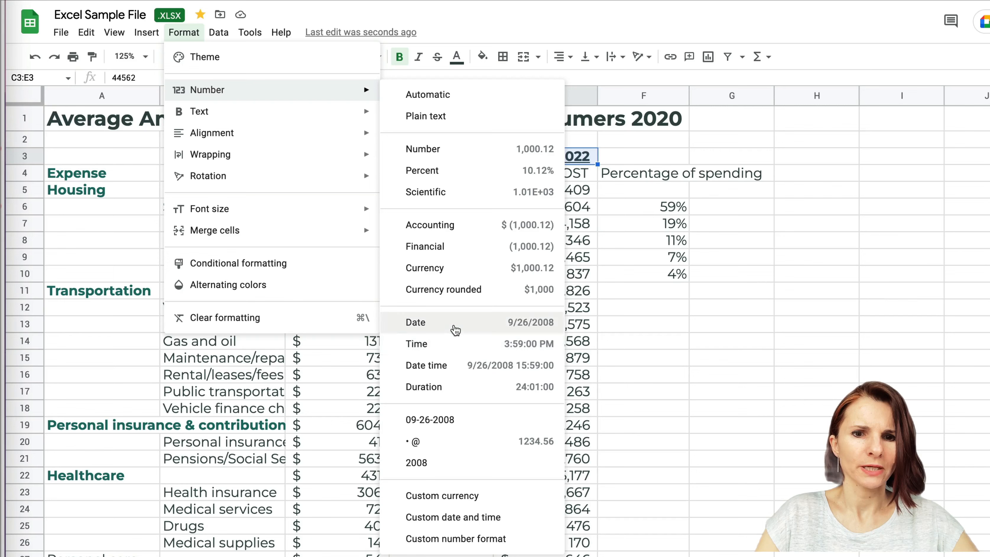
{"action": "left_click", "coordinate": [415, 323]}
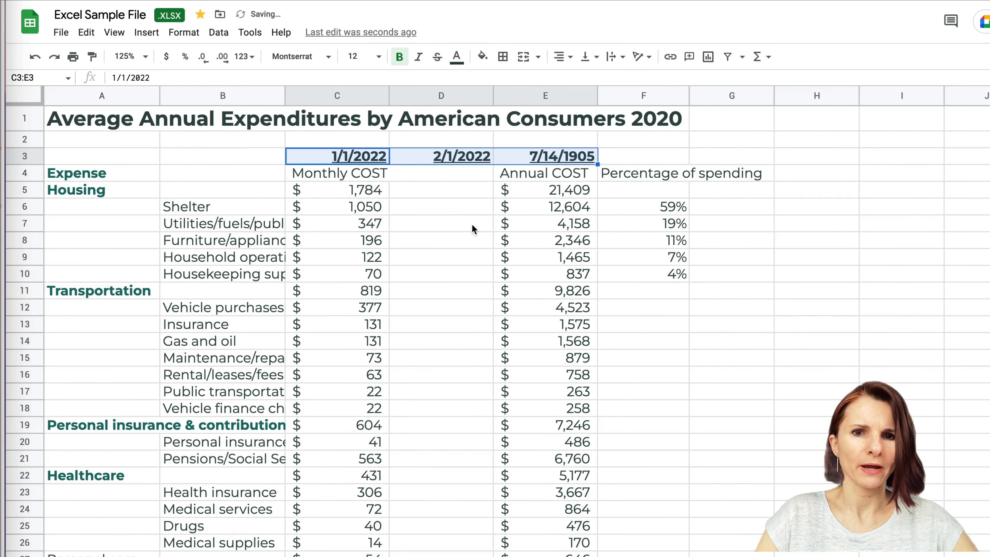
{"action": "left_click", "coordinate": [356, 225]}
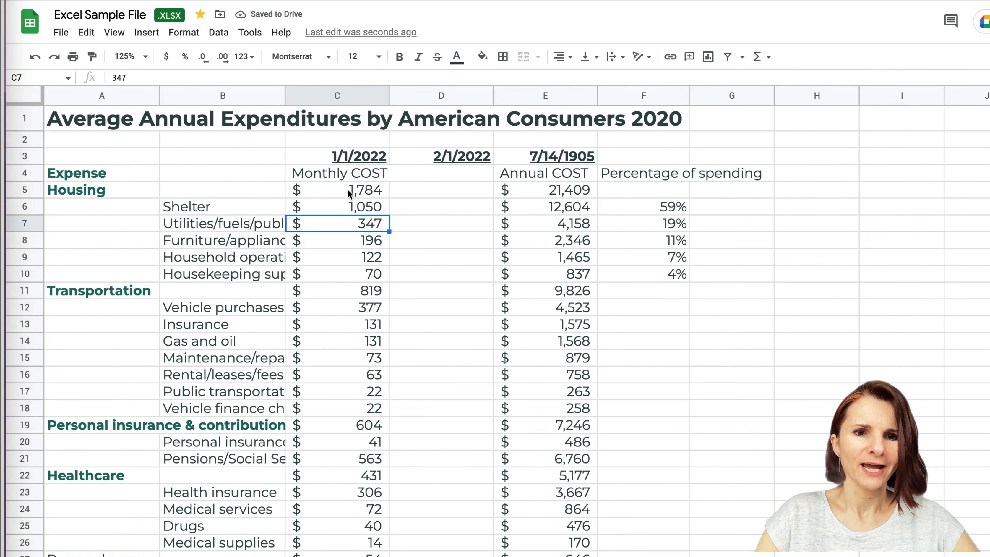
- Bold the headers in cells C4 to F4 and fill cells C3 to E4 with light green
{"action": "left_click_drag", "start_coordinate": [345, 179], "coordinate": [631, 175]}
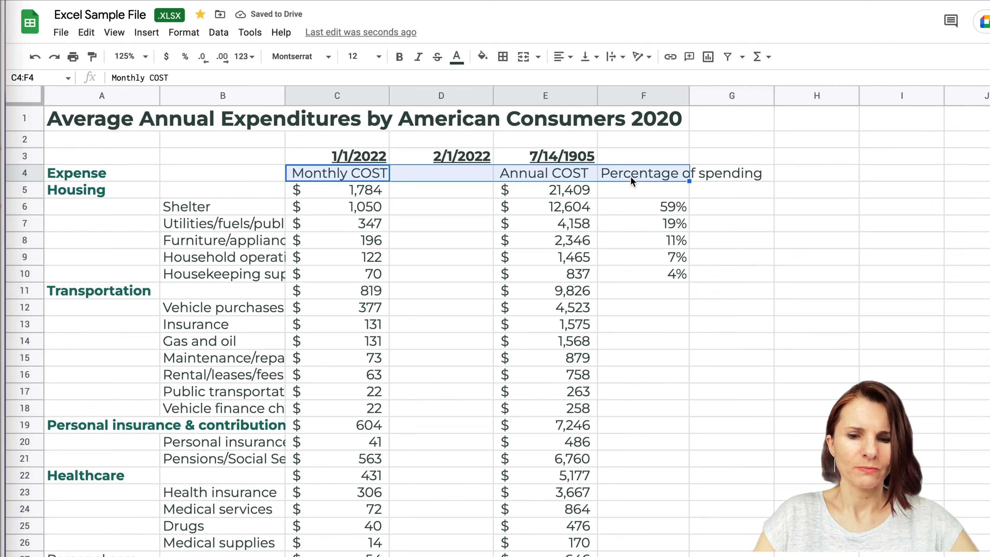
{"action": "key", "text": "ctrl+b"}
{"action": "left_click_drag", "start_coordinate": [324, 158], "coordinate": [562, 175]}
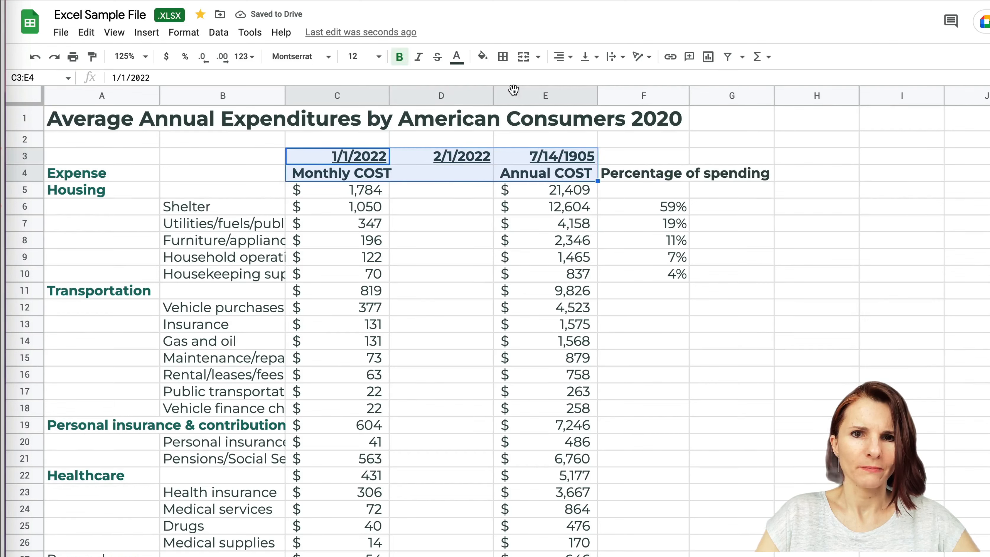
{"action": "left_click", "coordinate": [483, 57]}
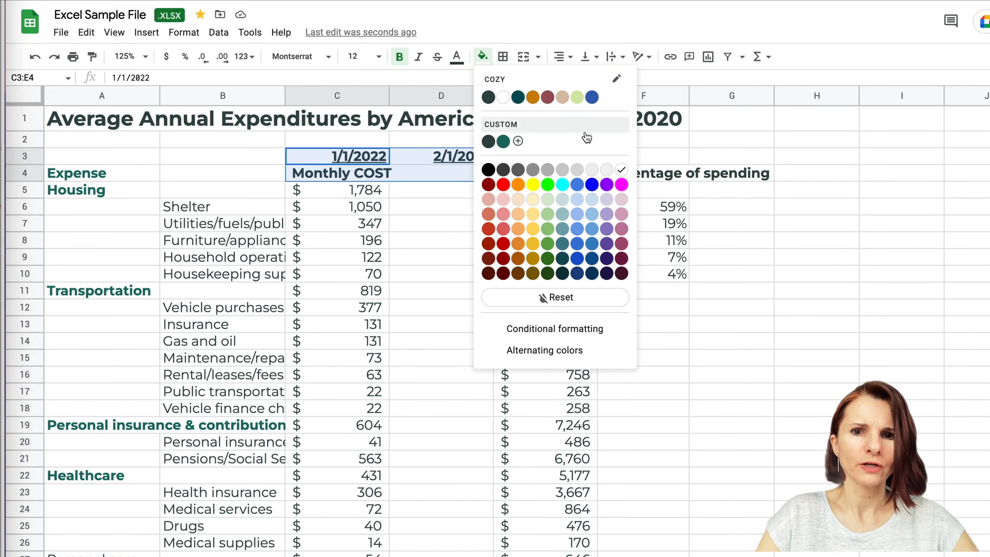
{"action": "left_click", "coordinate": [548, 201]}
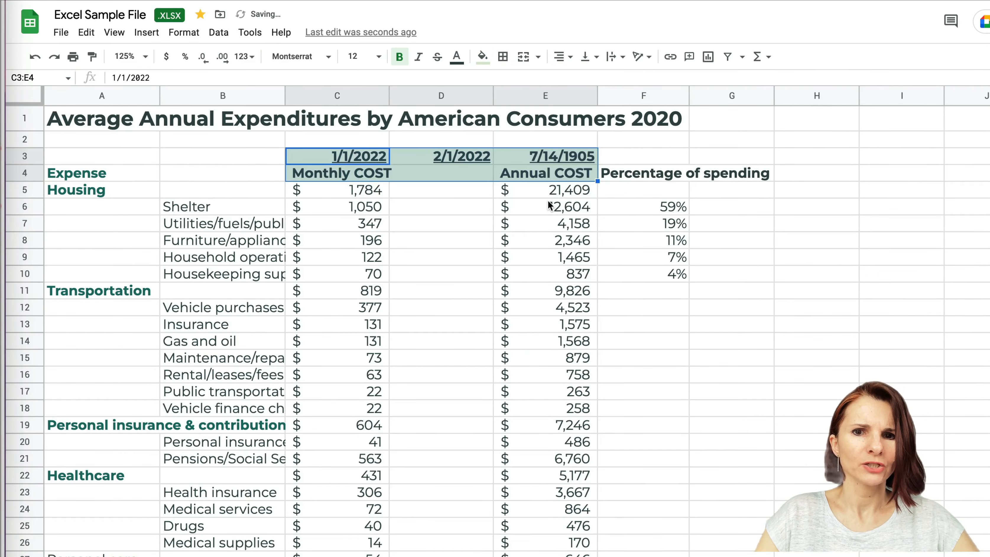
{"action": "left_click", "coordinate": [444, 263]}
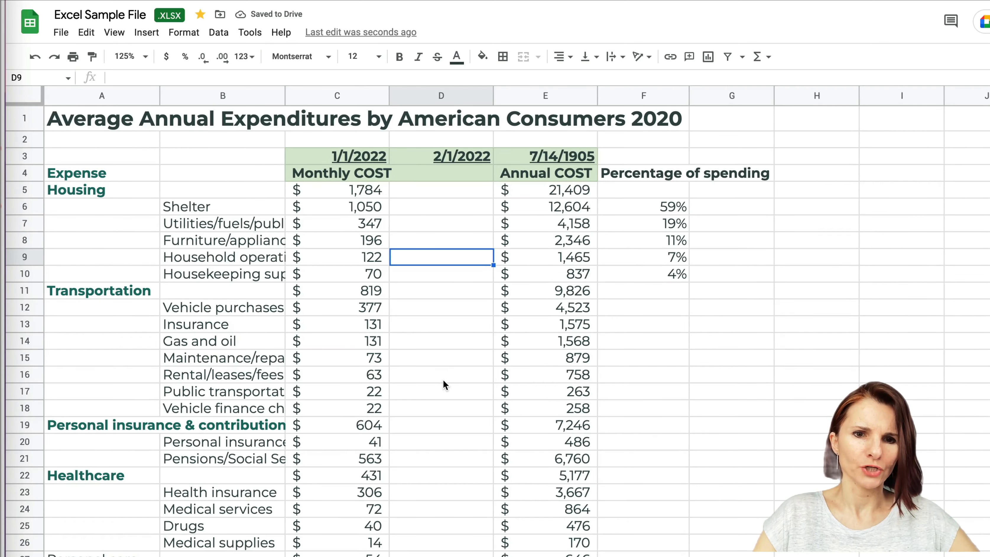
- Hide the gridlines on the sheet
{"action": "scroll", "coordinate": [443, 379], "scroll_direction": "down", "scroll_amount": 2}
{"action": "scroll", "coordinate": [448, 371], "scroll_direction": "up", "scroll_amount": 2}
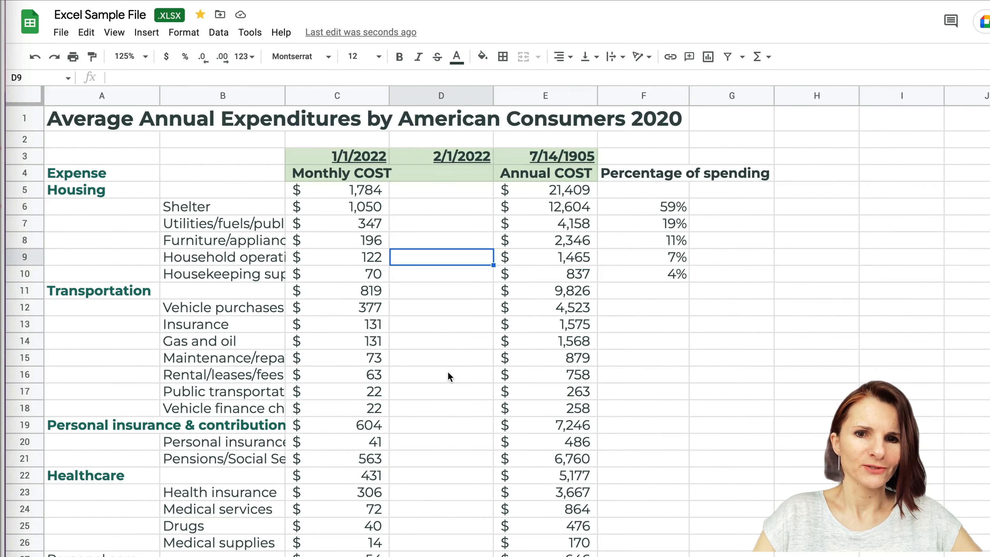
{"action": "left_click", "coordinate": [28, 94]}
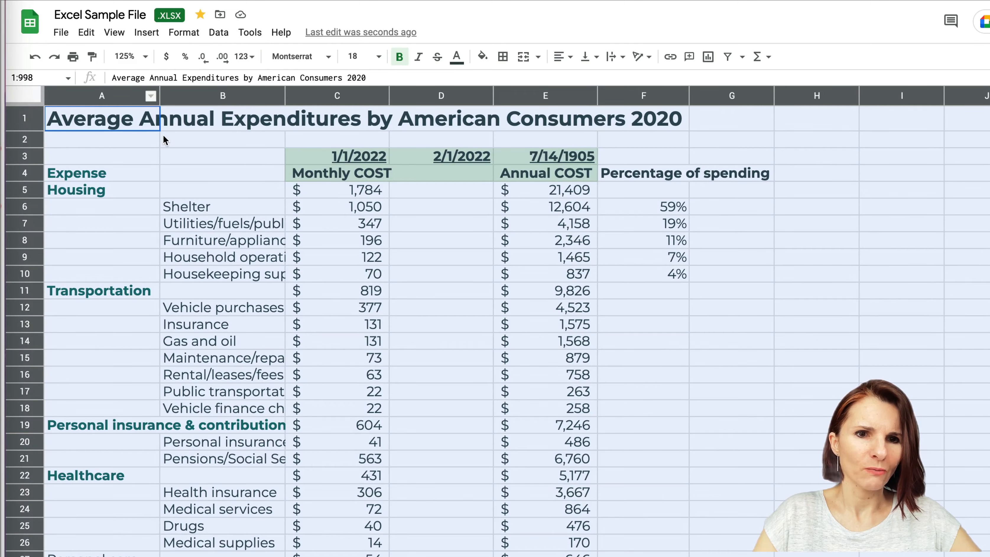
{"action": "left_click", "coordinate": [168, 159]}
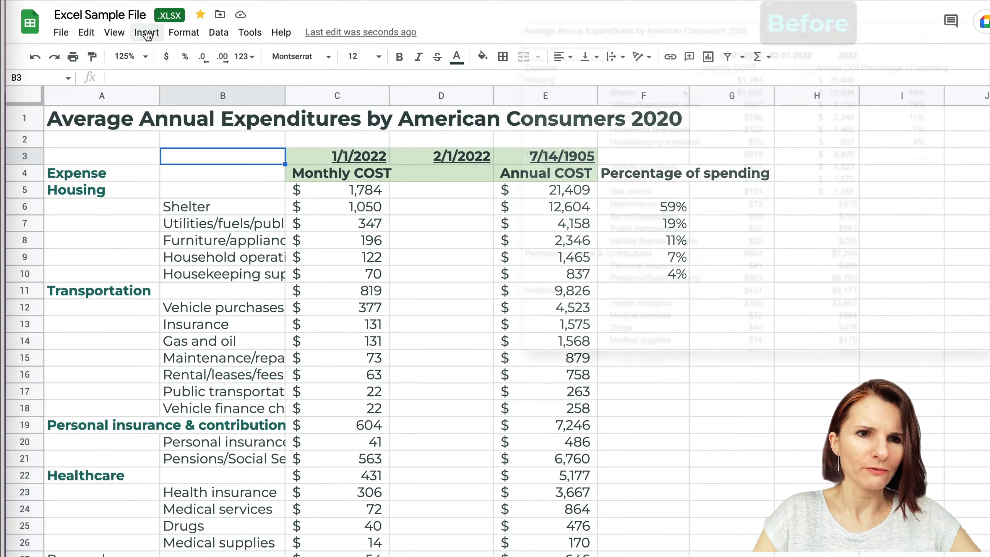
{"action": "left_click", "coordinate": [125, 34]}
{"action": "mouse_move", "coordinate": [137, 57]}
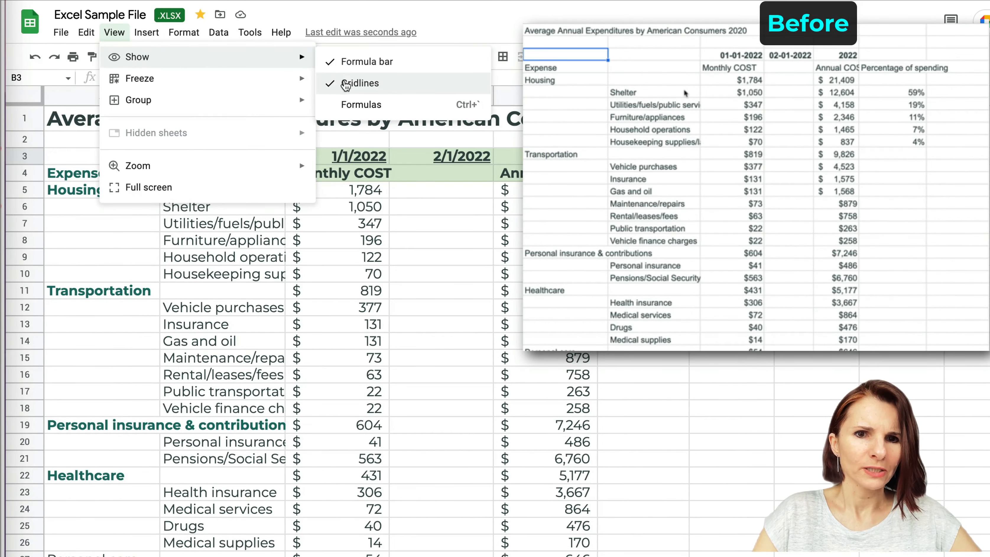
{"action": "left_click", "coordinate": [344, 82]}
{"action": "left_click", "coordinate": [446, 386]}
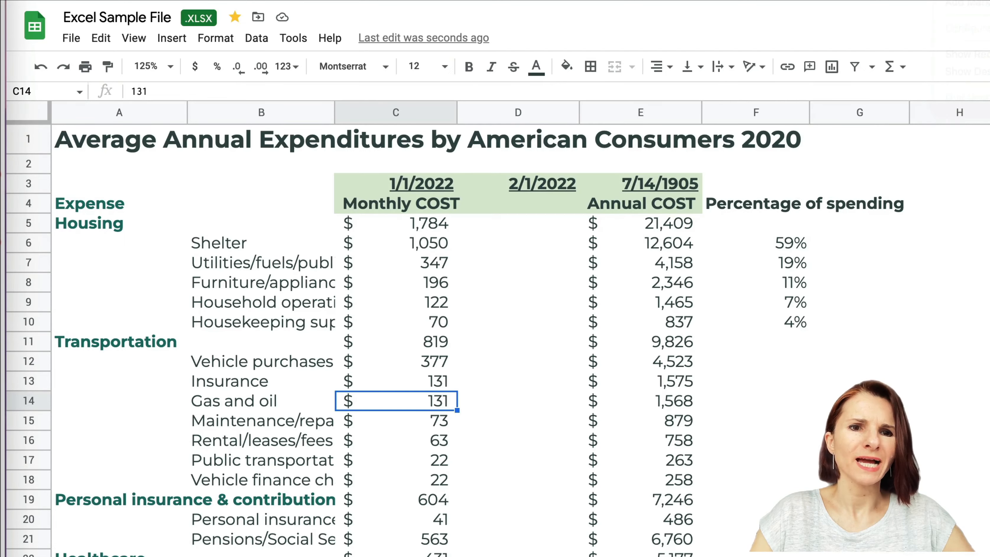
- Look through the expense rows and columns to check how the sheet reads without gridlines and with its headers out of view
{"action": "scroll", "coordinate": [374, 339], "scroll_direction": "down", "scroll_amount": 1}
{"action": "scroll", "coordinate": [374, 339], "scroll_direction": "down", "scroll_amount": 5}
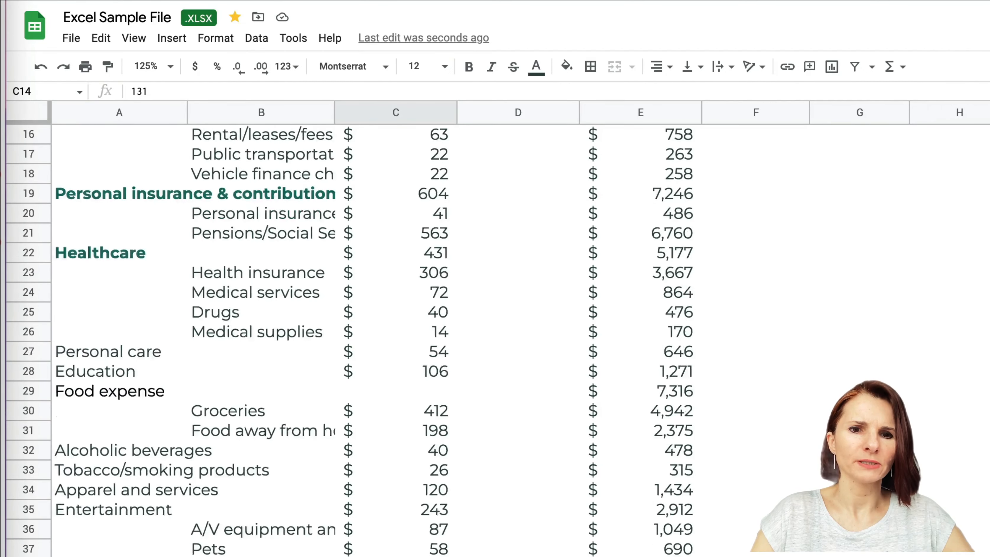
{"action": "scroll", "coordinate": [375, 339], "scroll_direction": "up", "scroll_amount": 4}
{"action": "scroll", "coordinate": [481, 304], "scroll_direction": "up", "scroll_amount": 2}
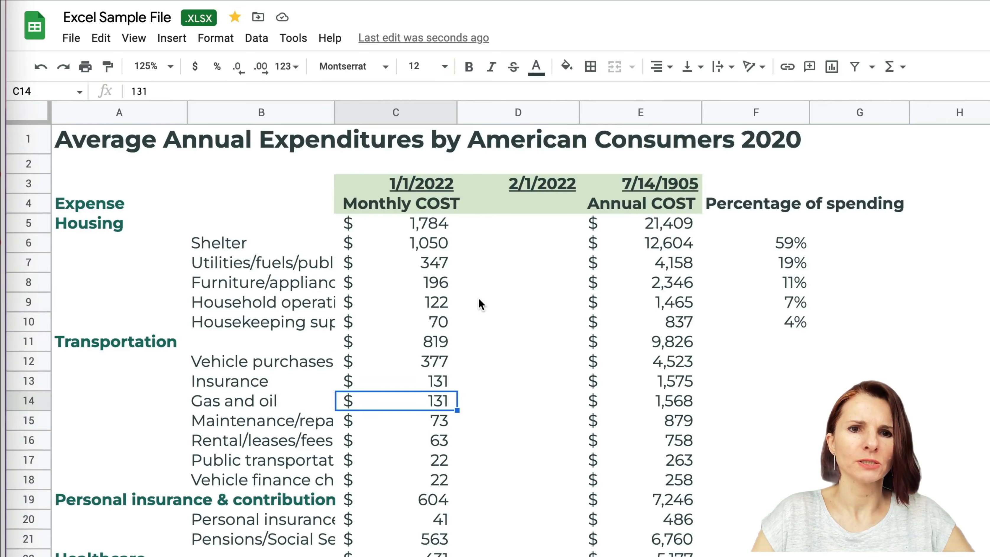
{"action": "scroll", "coordinate": [407, 325], "scroll_direction": "down", "scroll_amount": 3}
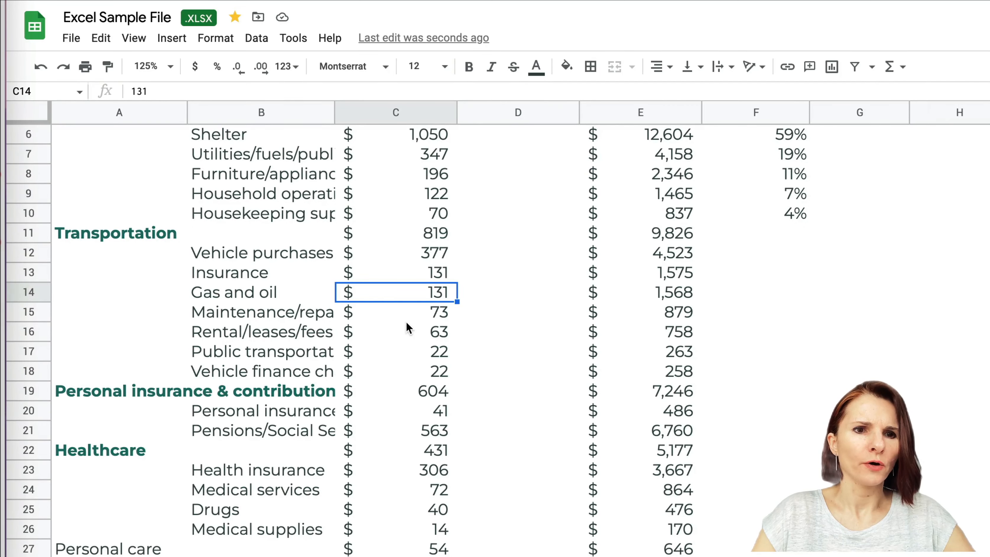
{"action": "scroll", "coordinate": [336, 305], "scroll_direction": "right", "scroll_amount": 5}
{"action": "scroll", "coordinate": [337, 305], "scroll_direction": "left", "scroll_amount": 3}
{"action": "scroll", "coordinate": [338, 306], "scroll_direction": "left", "scroll_amount": 2}
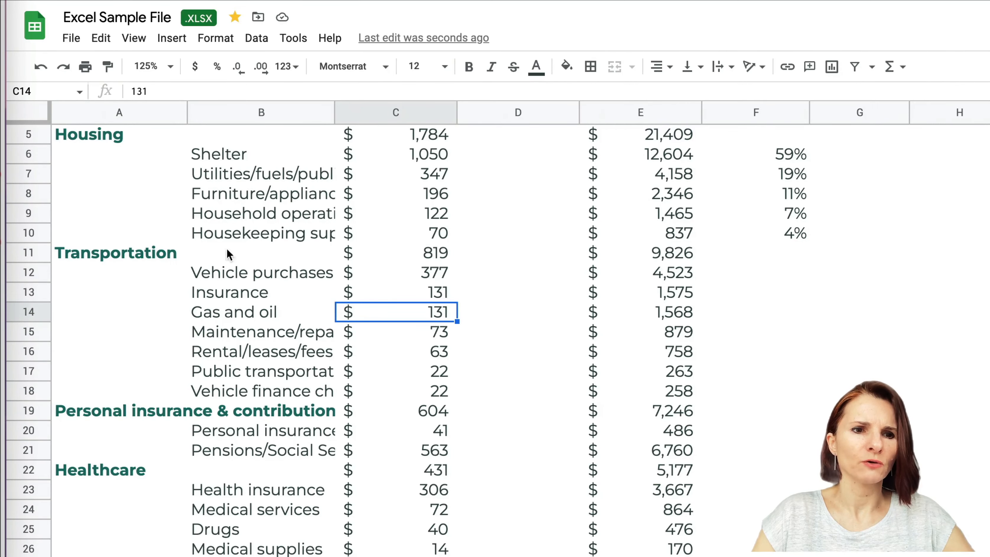
{"action": "scroll", "coordinate": [203, 390], "scroll_direction": "up", "scroll_amount": 2}
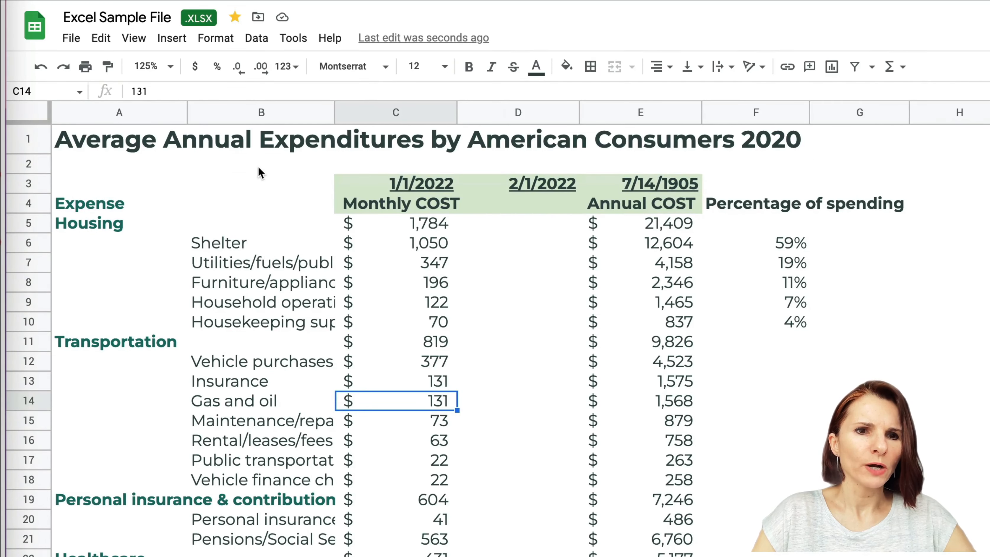
{"action": "left_click", "coordinate": [41, 141]}
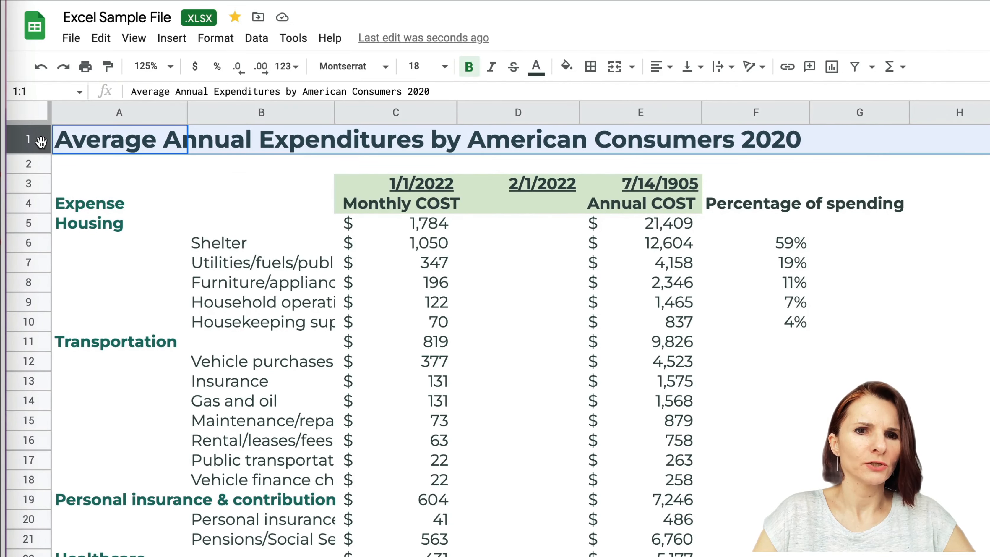
{"action": "left_click", "coordinate": [35, 203]}
{"action": "left_click_drag", "start_coordinate": [36, 202], "coordinate": [37, 195]}
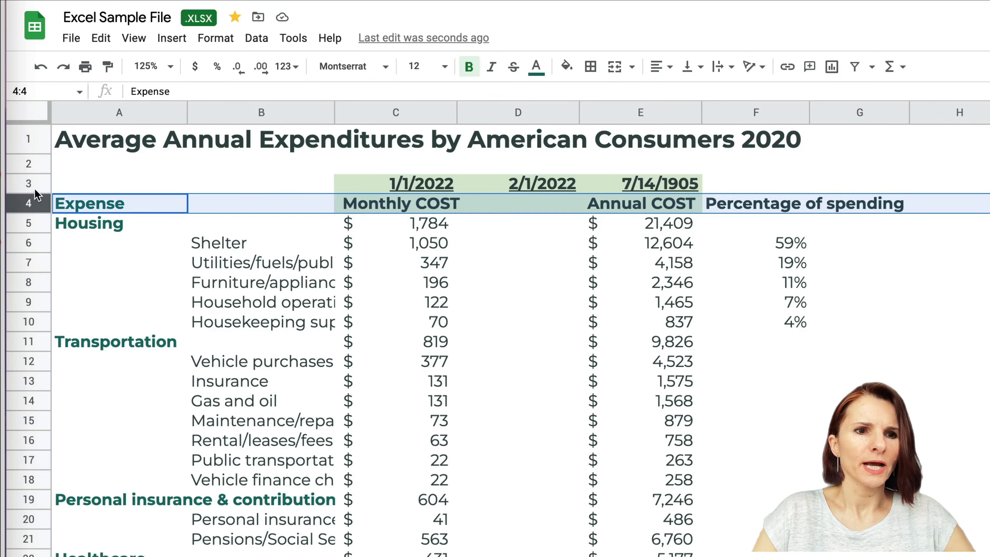
{"action": "left_click", "coordinate": [32, 182]}
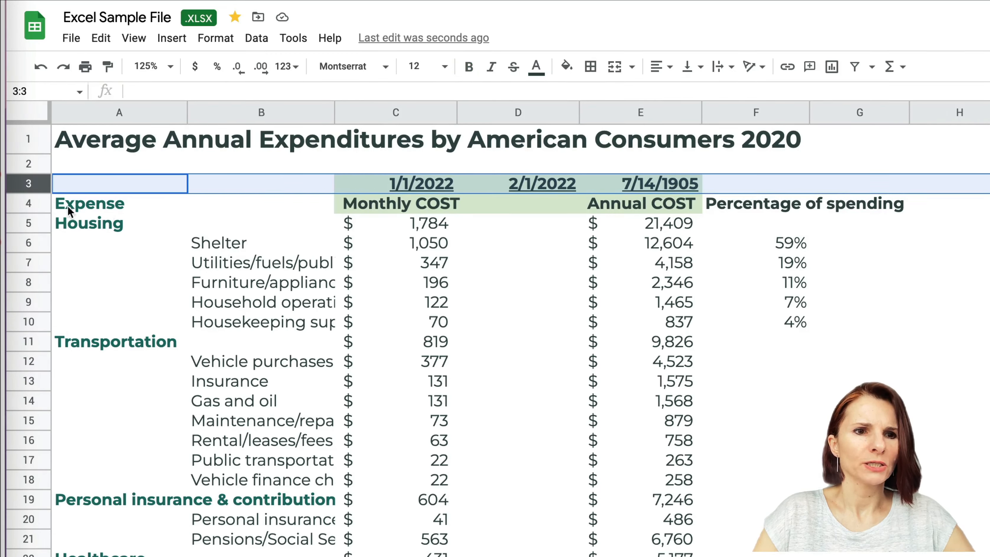
{"action": "left_click", "coordinate": [31, 203]}
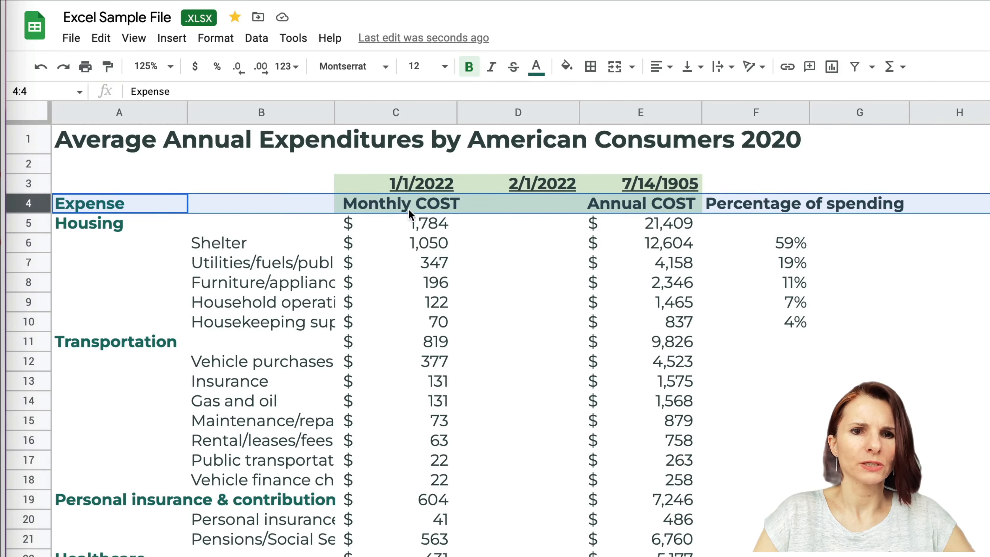
- Move the Annual COST and Percentage of spending headers from cells E4:F4 to D4:E4
{"action": "left_click", "coordinate": [560, 211]}
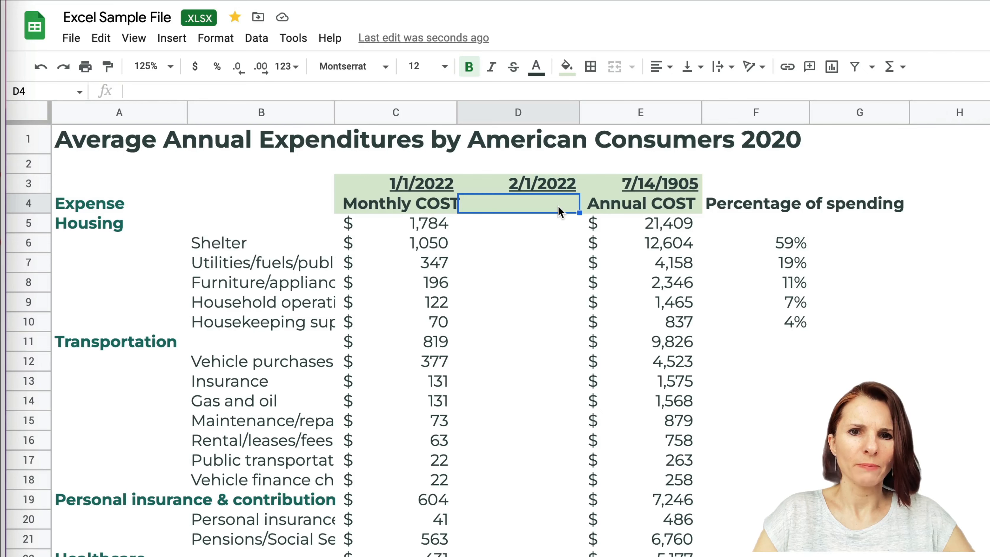
{"action": "left_click", "coordinate": [607, 202]}
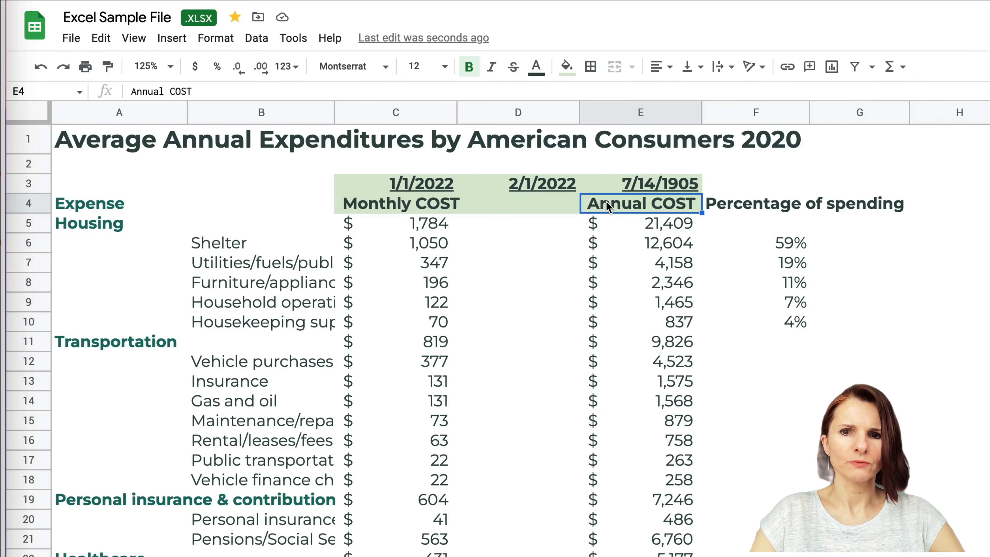
{"action": "left_click", "coordinate": [724, 208], "text": "shift"}
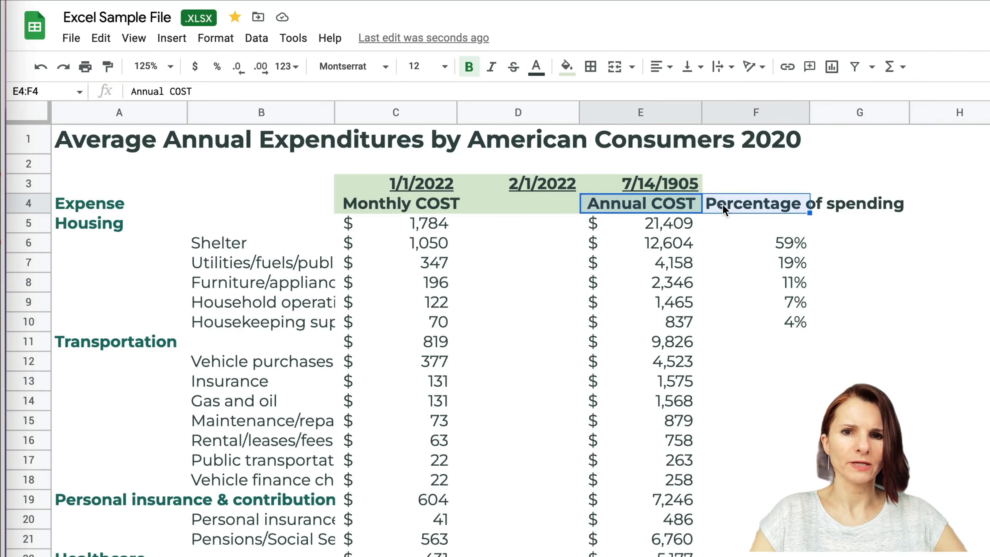
{"action": "key", "text": "ctrl+c"}
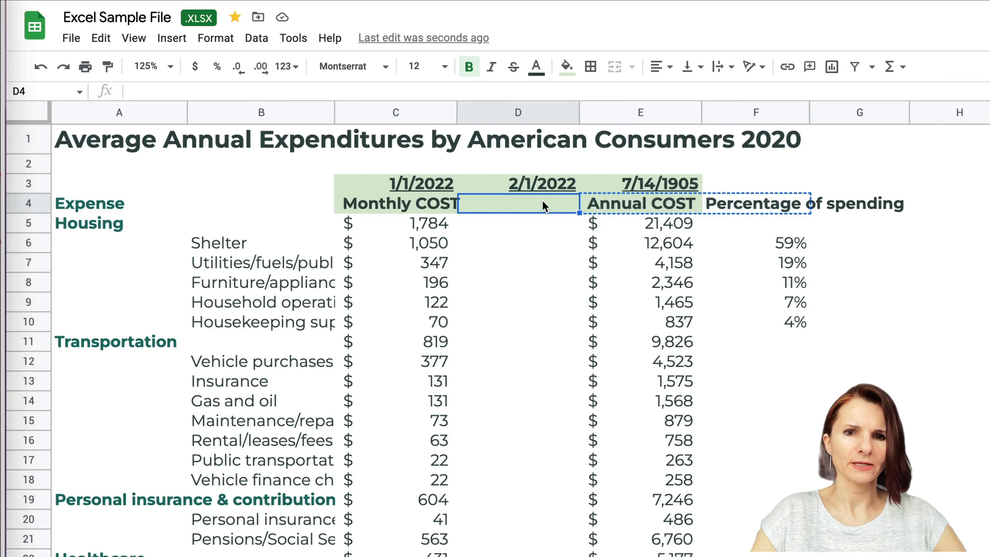
{"action": "left_click", "coordinate": [544, 205]}
{"action": "key", "text": "ctrl+v"}
{"action": "left_click", "coordinate": [814, 189]}
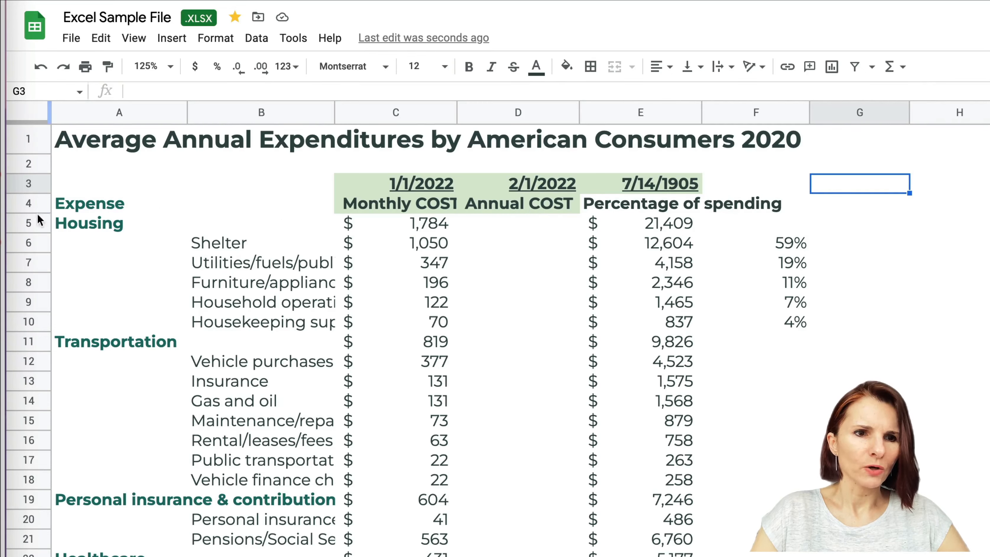
- Try freezing only the first row of the sheet, and undo that freeze
{"action": "left_click", "coordinate": [40, 200]}
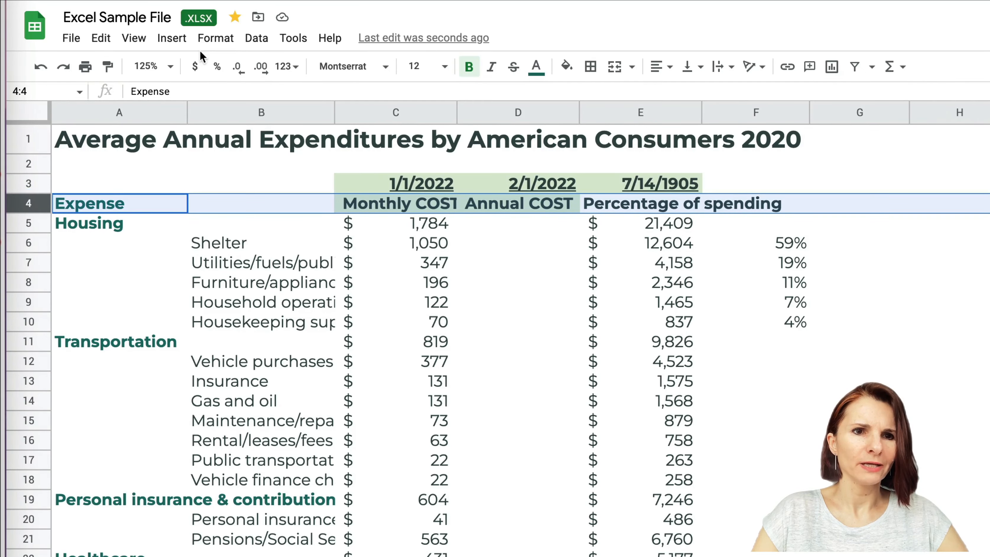
{"action": "left_click", "coordinate": [134, 39]}
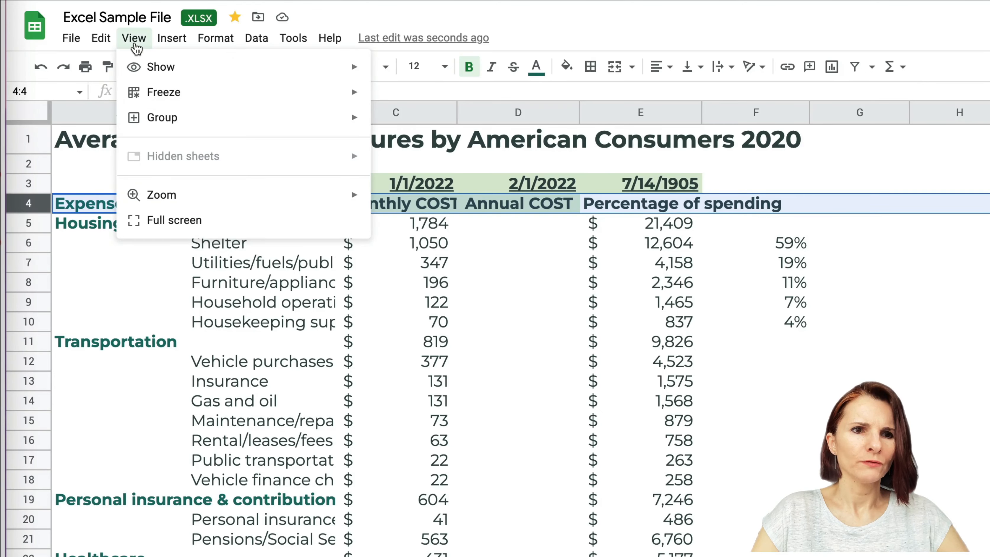
{"action": "mouse_move", "coordinate": [160, 93]}
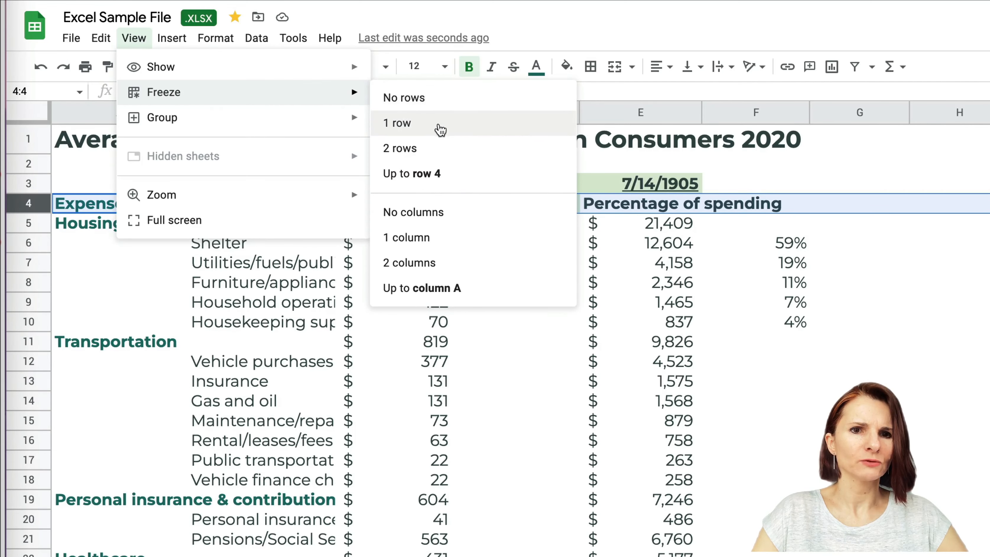
{"action": "left_click", "coordinate": [440, 131]}
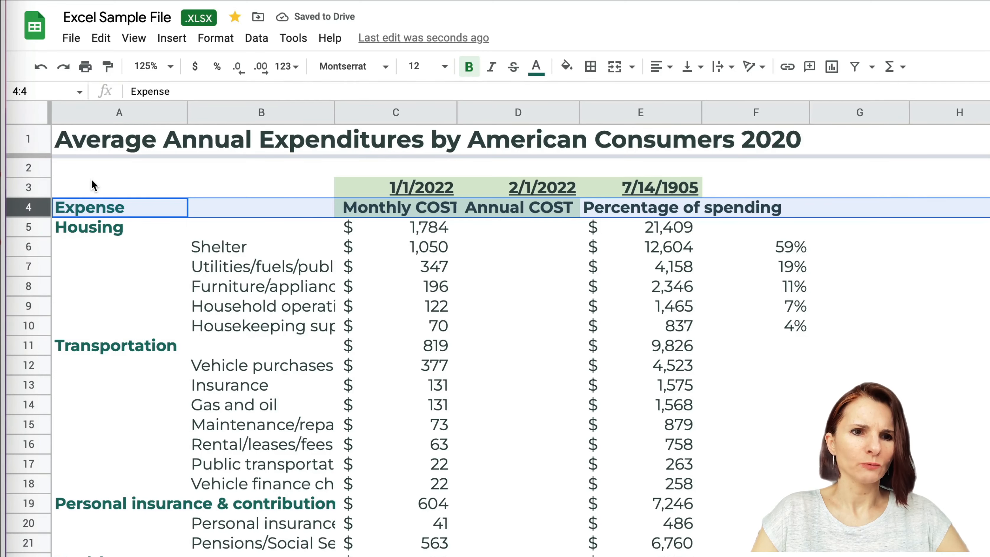
{"action": "key", "text": "ctrl+z"}
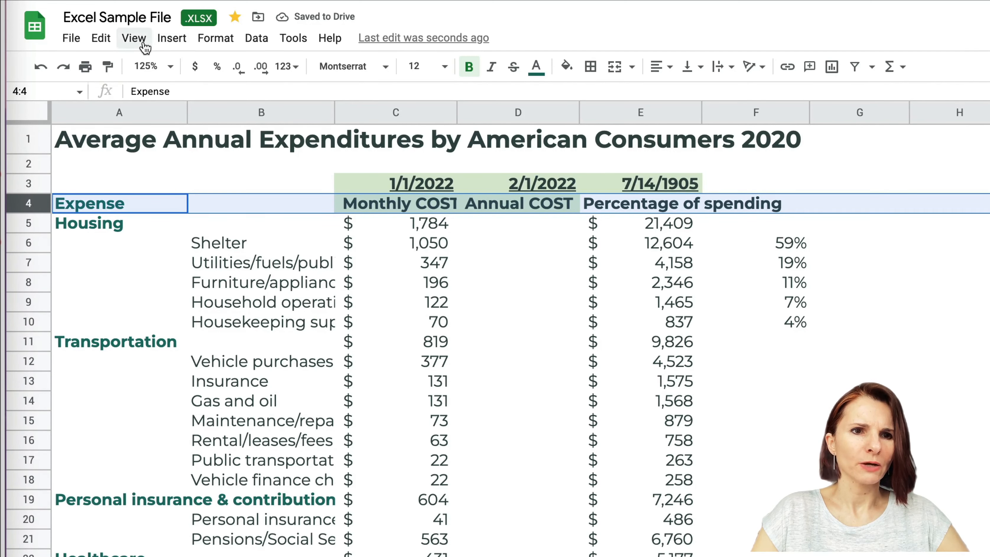
- Freeze the sheet up to row 4 and check the headers against the expense rows further down
{"action": "left_click", "coordinate": [133, 37]}
{"action": "mouse_move", "coordinate": [356, 93]}
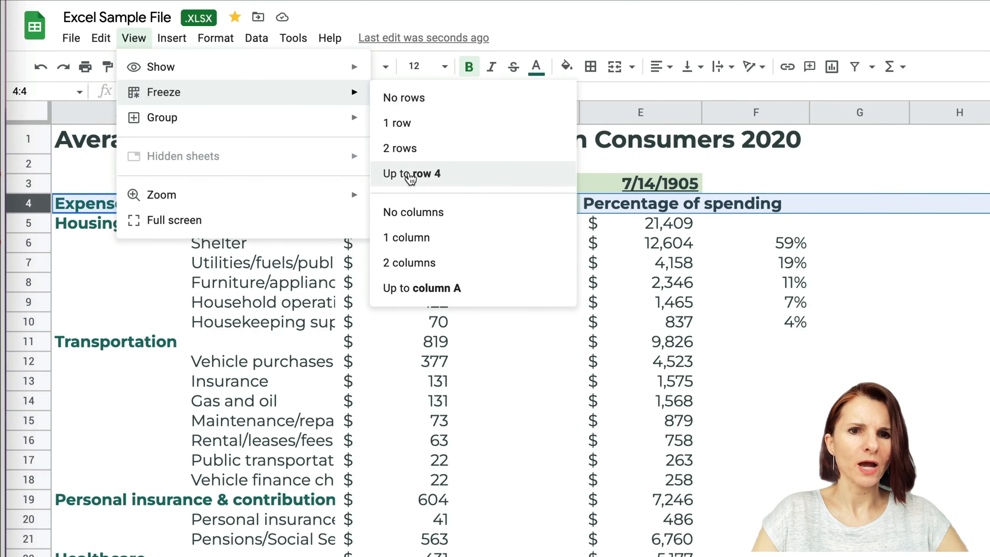
{"action": "left_click", "coordinate": [410, 174]}
{"action": "scroll", "coordinate": [419, 343], "scroll_direction": "down", "scroll_amount": 2}
{"action": "scroll", "coordinate": [419, 342], "scroll_direction": "down", "scroll_amount": 9}
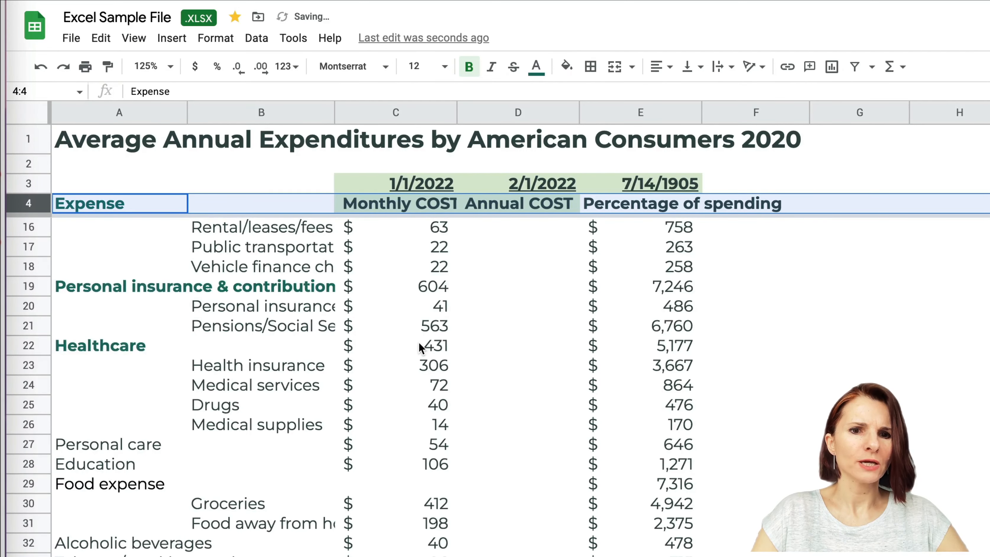
{"action": "scroll", "coordinate": [419, 342], "scroll_direction": "up", "scroll_amount": 9}
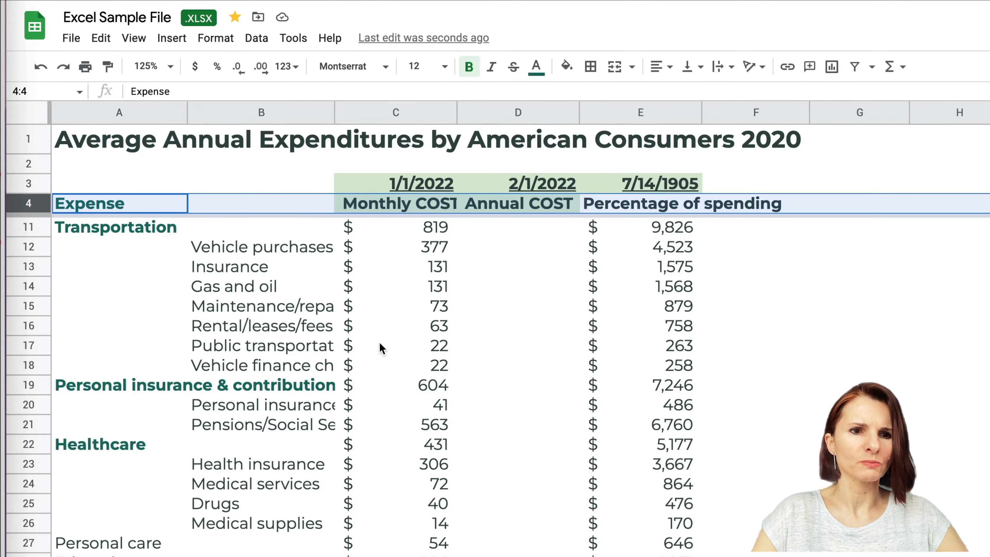
{"action": "scroll", "coordinate": [380, 347], "scroll_direction": "right", "scroll_amount": 5}
{"action": "scroll", "coordinate": [381, 347], "scroll_direction": "left", "scroll_amount": 5}
{"action": "scroll", "coordinate": [381, 347], "scroll_direction": "up", "scroll_amount": 1}
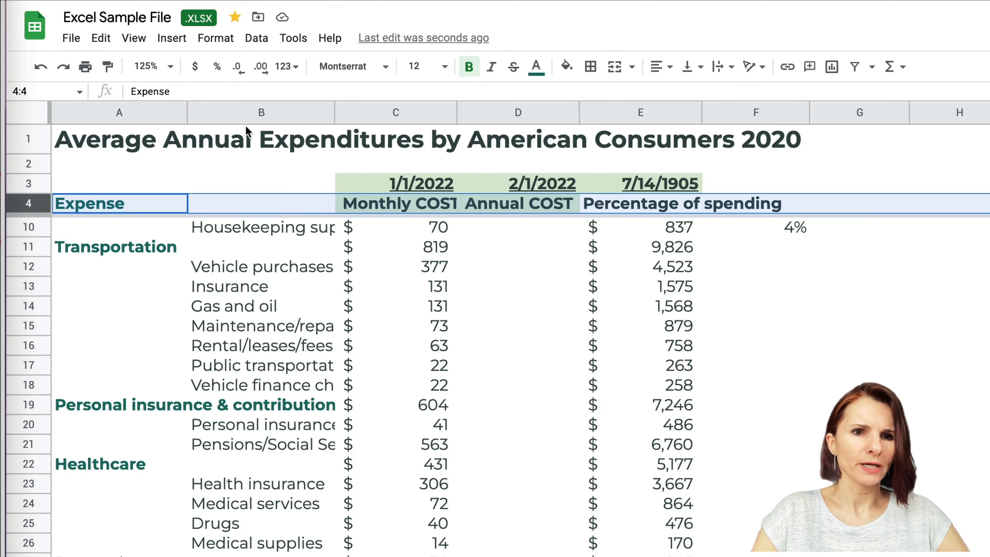
- Freeze one column so that column A stays in place, and check it against the columns further along
{"action": "left_click", "coordinate": [246, 115]}
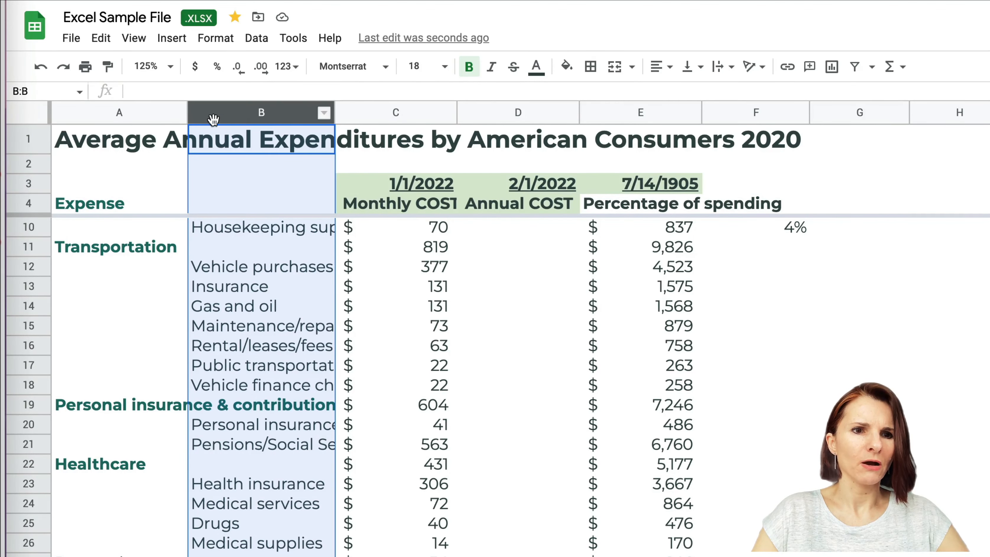
{"action": "left_click", "coordinate": [164, 116]}
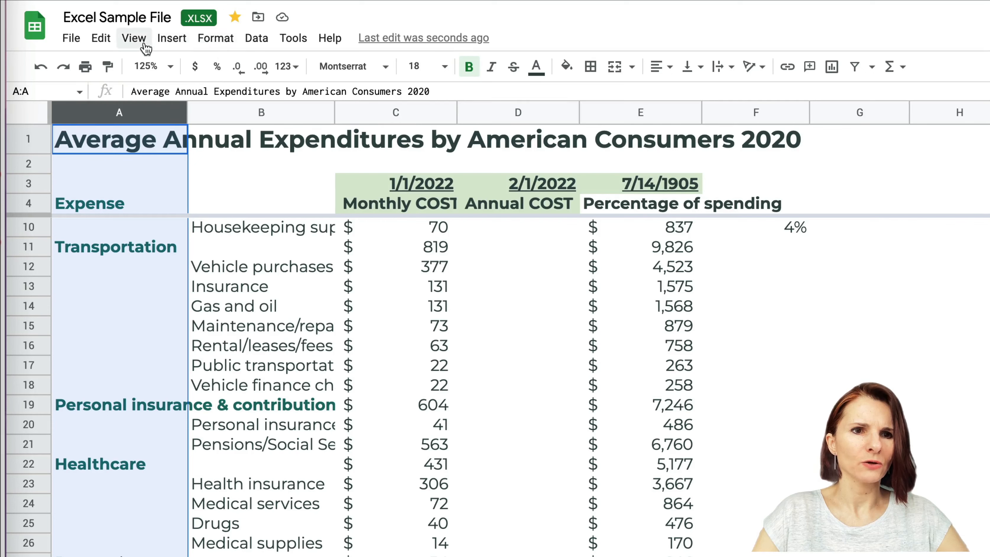
{"action": "left_click", "coordinate": [134, 39]}
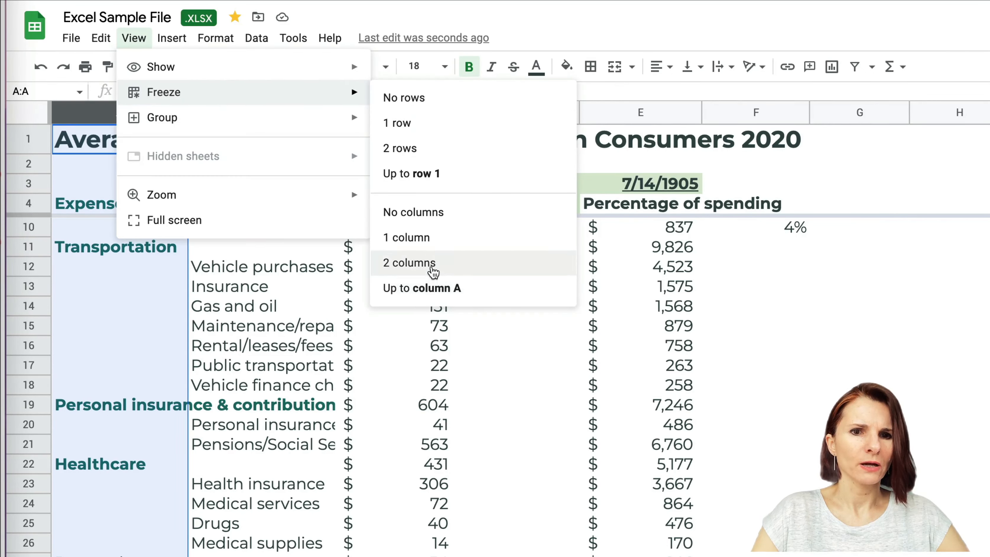
{"action": "left_click", "coordinate": [429, 239]}
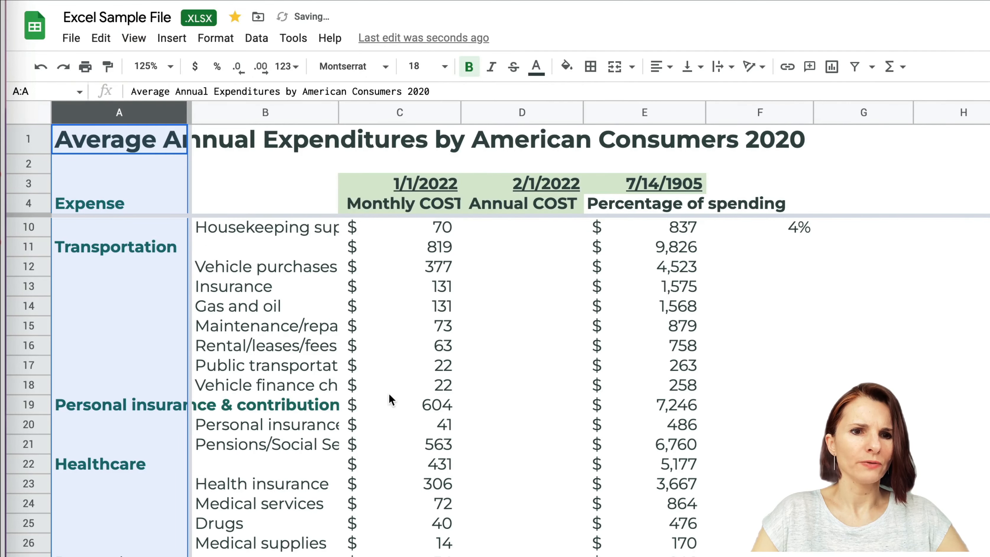
{"action": "left_click", "coordinate": [389, 394]}
{"action": "scroll", "coordinate": [389, 394], "scroll_direction": "right", "scroll_amount": 5}
{"action": "scroll", "coordinate": [389, 394], "scroll_direction": "left", "scroll_amount": 5}
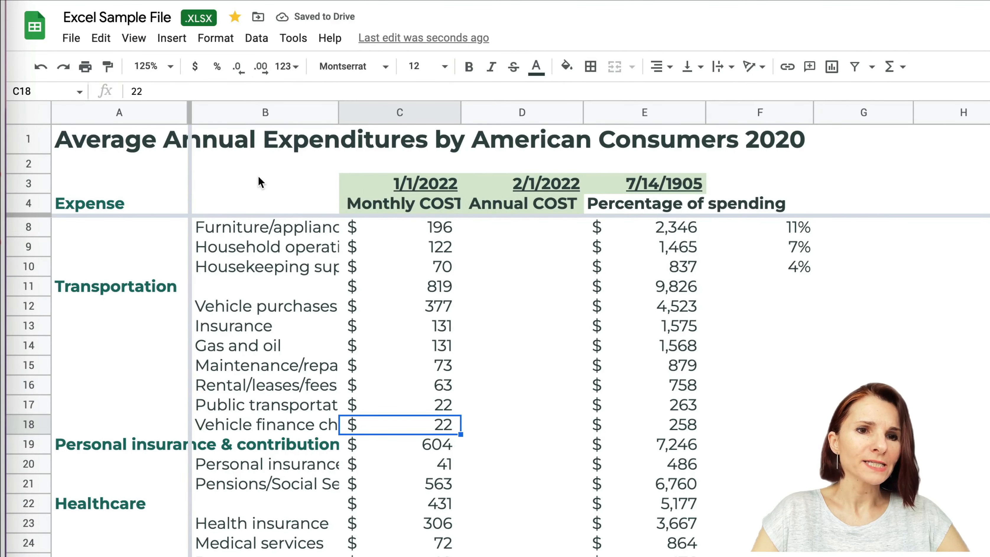
- Remove the row and column freezes by setting the sheet to no frozen rows and no frozen columns
{"action": "left_click", "coordinate": [69, 116]}
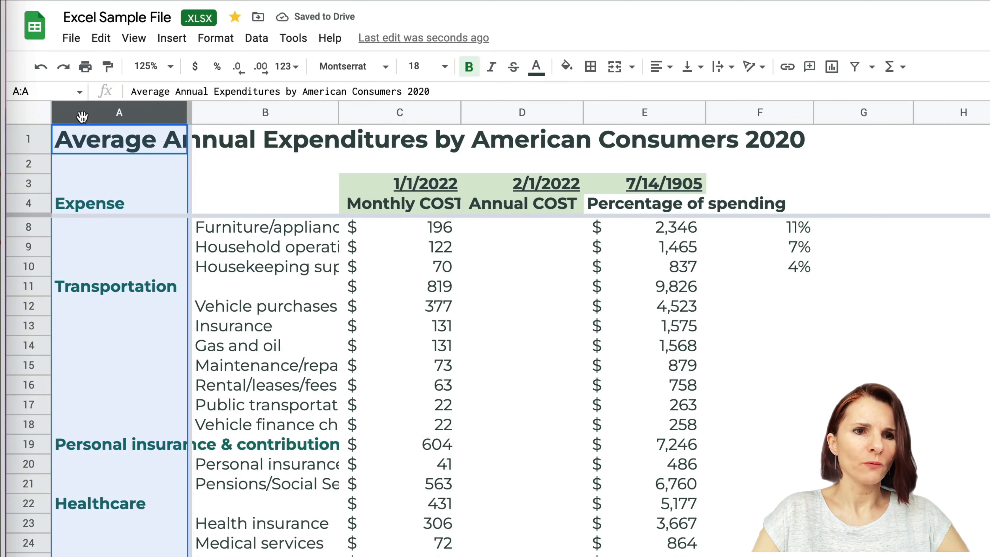
{"action": "left_click", "coordinate": [41, 203], "text": "shift"}
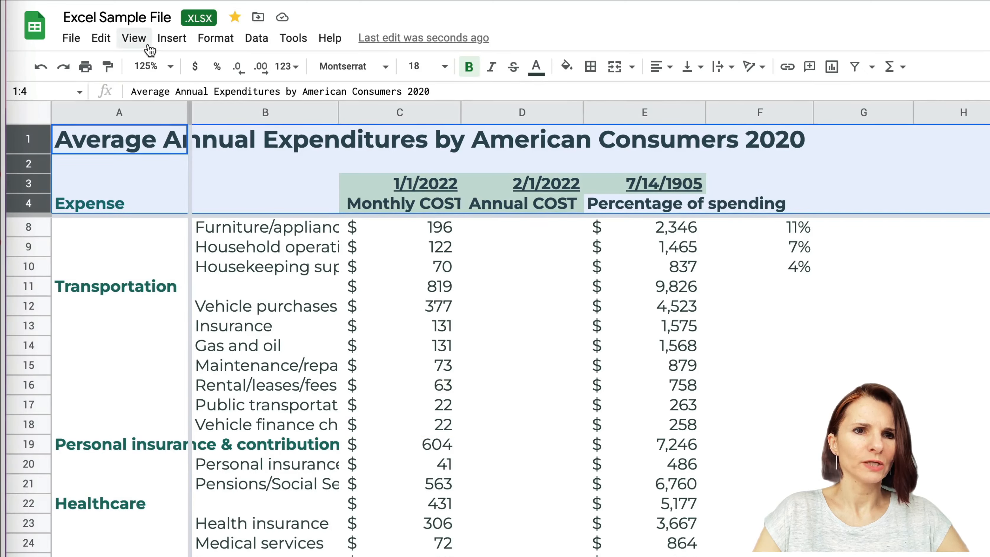
{"action": "left_click", "coordinate": [134, 38]}
{"action": "mouse_move", "coordinate": [166, 98]}
{"action": "left_click", "coordinate": [390, 98]}
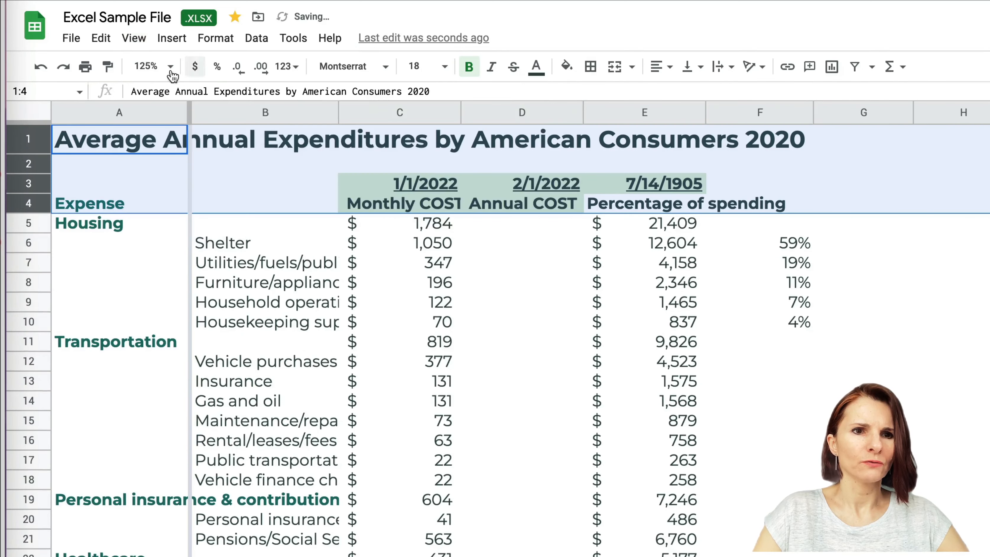
{"action": "left_click", "coordinate": [134, 39]}
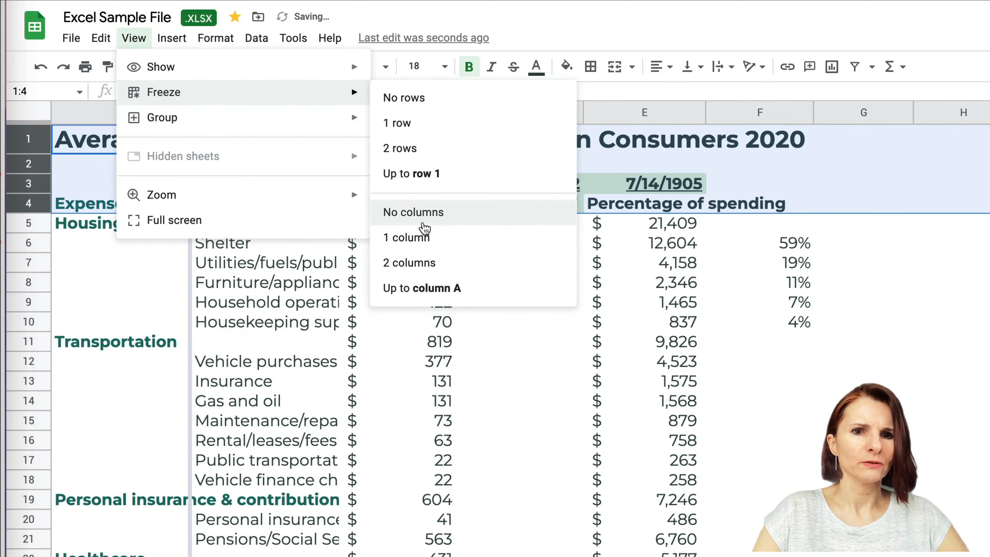
{"action": "left_click", "coordinate": [402, 149]}
{"action": "left_click", "coordinate": [362, 371]}
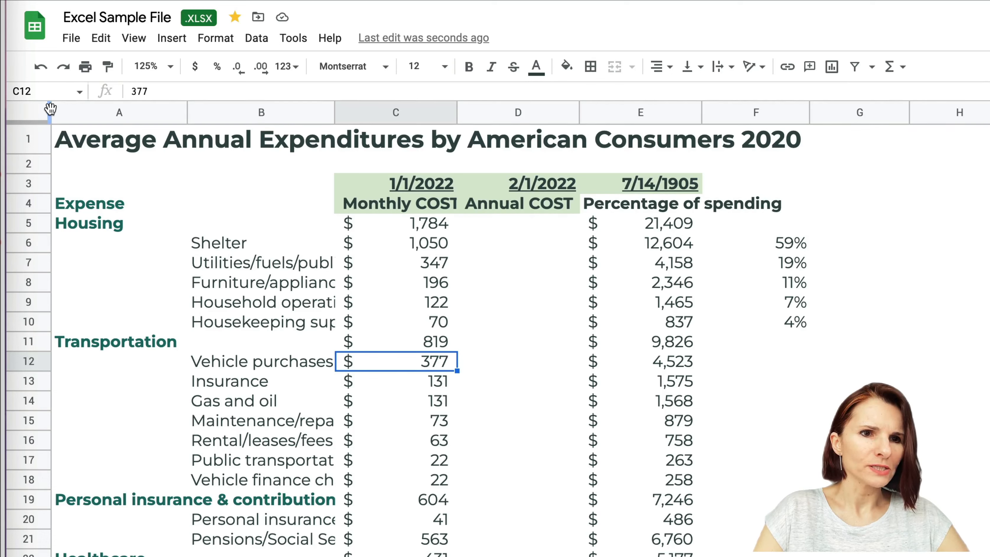
- Freeze column A and rows 1 to 4 directly on the grid with the freeze dividers
{"action": "left_click_drag", "start_coordinate": [51, 110], "coordinate": [191, 124]}
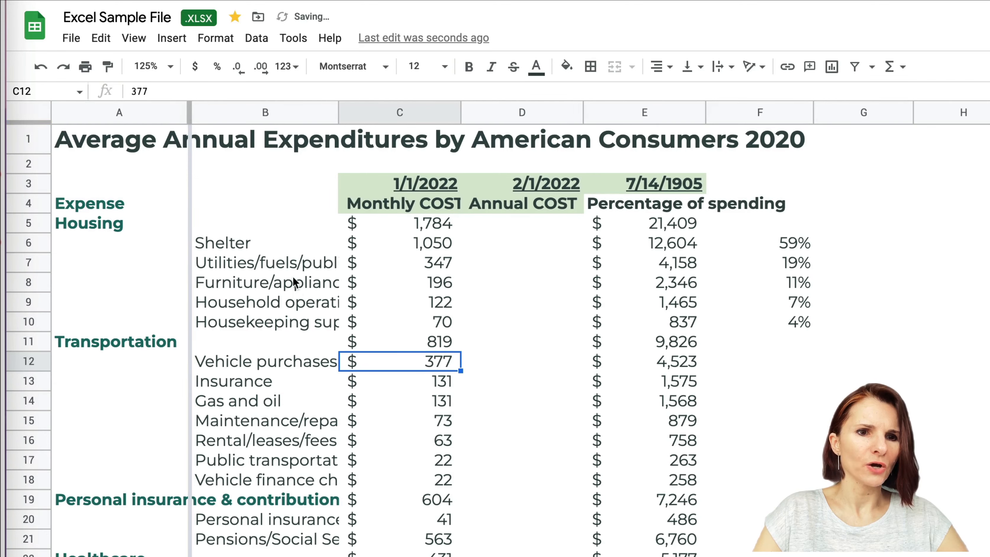
{"action": "scroll", "coordinate": [294, 286], "scroll_direction": "right", "scroll_amount": 3}
{"action": "scroll", "coordinate": [295, 286], "scroll_direction": "left", "scroll_amount": 5}
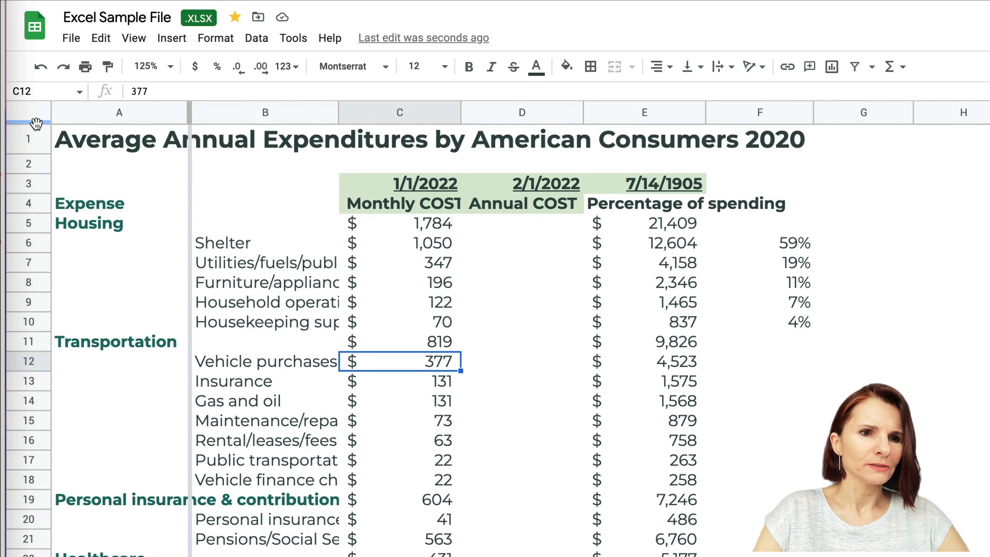
{"action": "left_click_drag", "start_coordinate": [37, 123], "coordinate": [45, 216]}
{"action": "scroll", "coordinate": [238, 299], "scroll_direction": "down", "scroll_amount": 1}
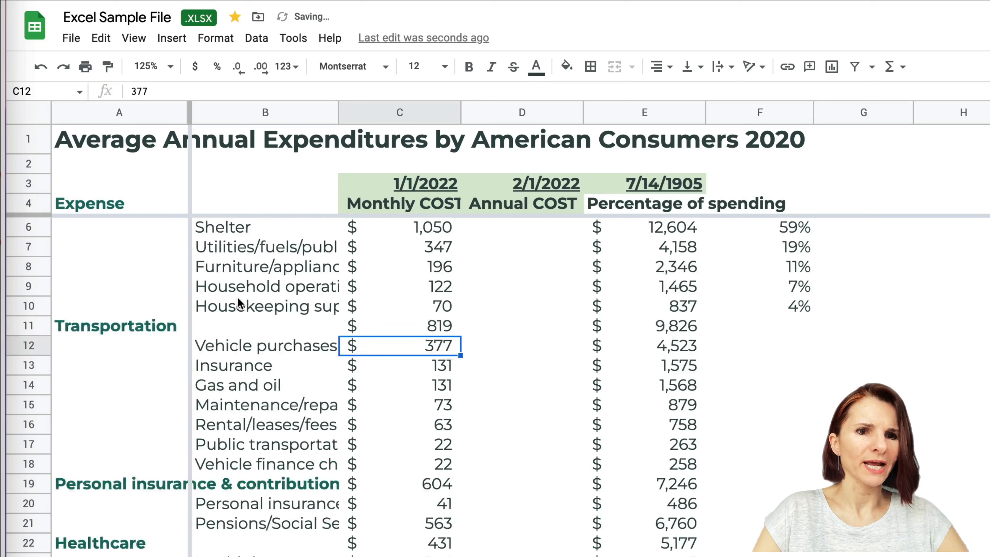
{"action": "scroll", "coordinate": [238, 299], "scroll_direction": "up", "scroll_amount": 1}
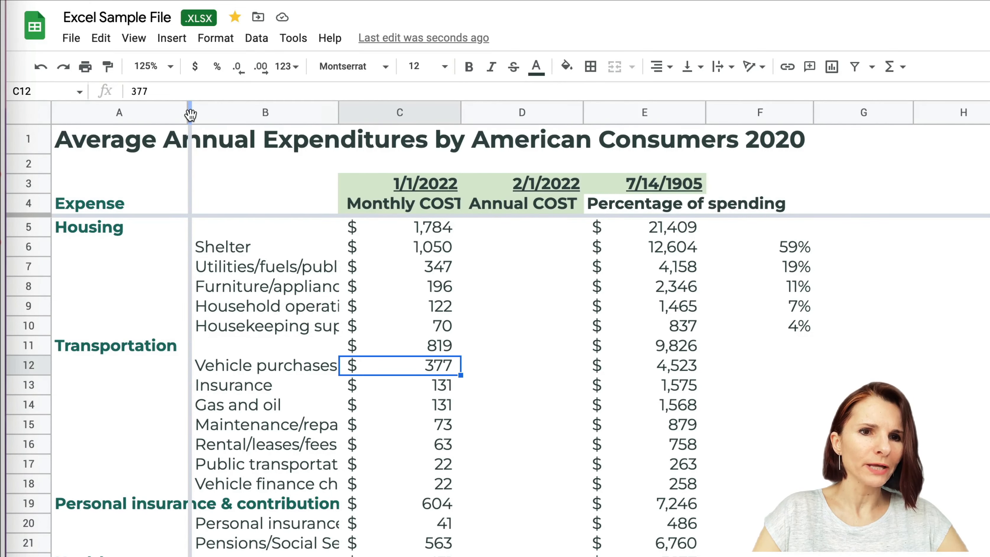
- Return both freeze dividers to the grid's corner to unfreeze column A and rows 1 to 4
{"action": "left_click_drag", "start_coordinate": [190, 114], "coordinate": [29, 126]}
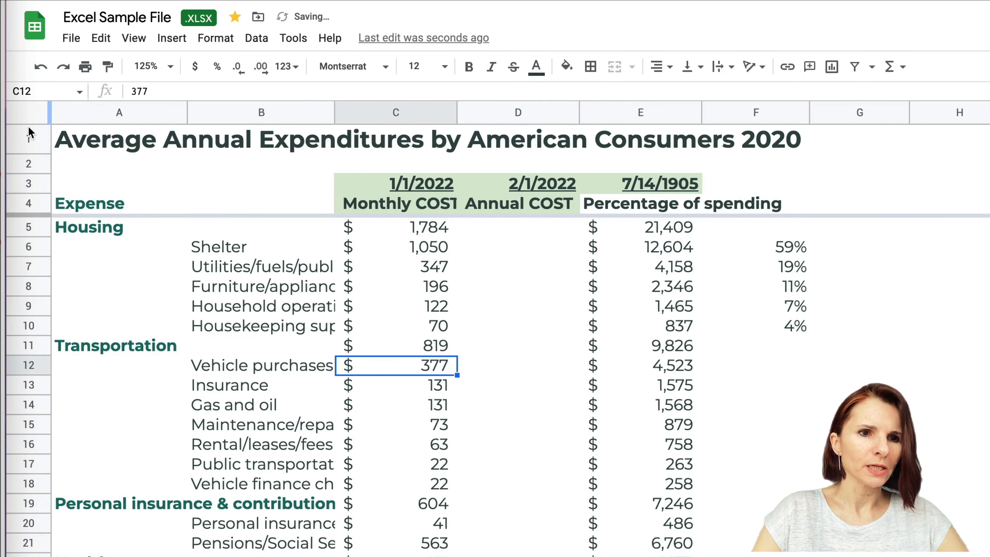
{"action": "left_click_drag", "start_coordinate": [38, 214], "coordinate": [41, 101]}
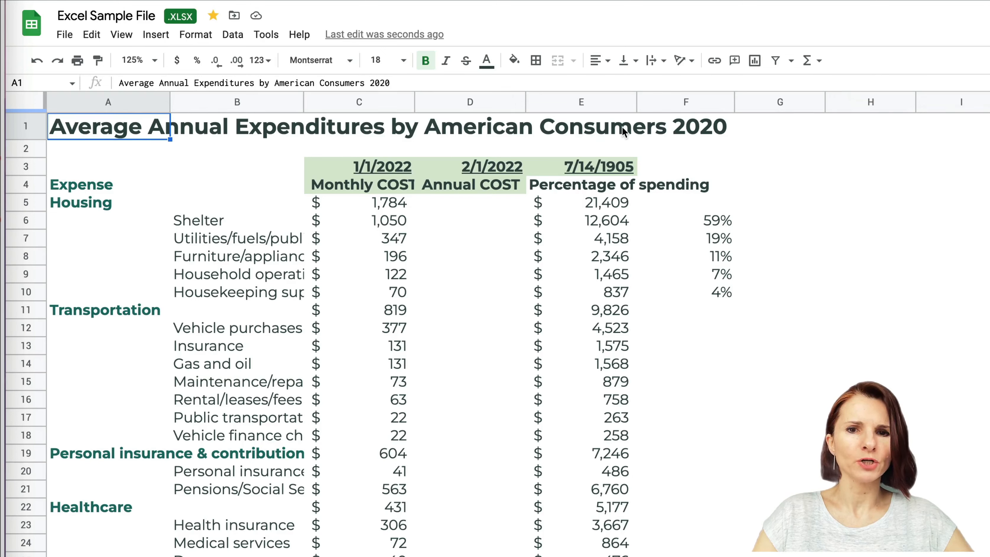
{"action": "left_click", "coordinate": [230, 118]}
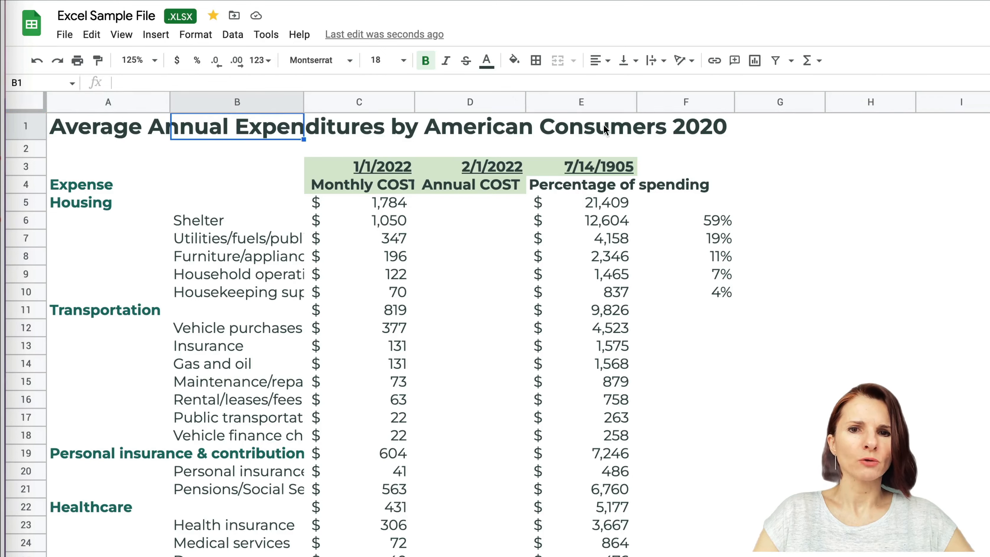
- Move the sheet title "Average Annual Expenditures by American Consumers 2020" from cell A1 to cell B1
{"action": "left_click", "coordinate": [122, 124]}
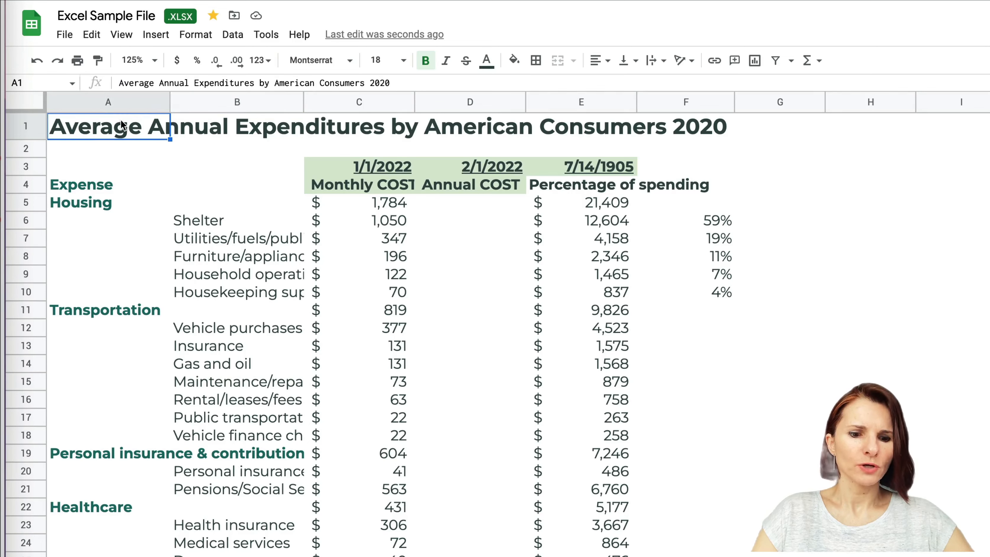
{"action": "key", "text": "ctrl+x"}
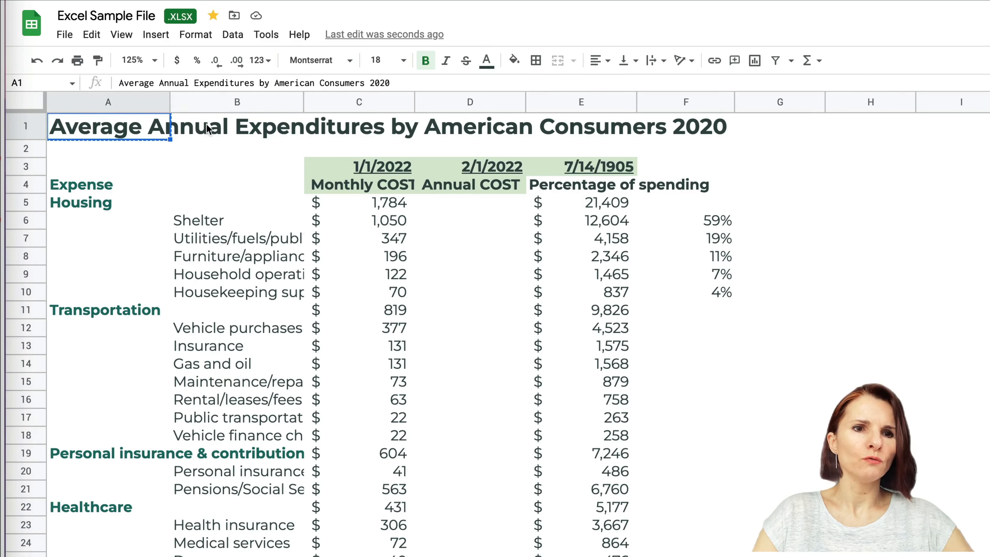
{"action": "left_click", "coordinate": [208, 124]}
{"action": "key", "text": "ctrl+v"}
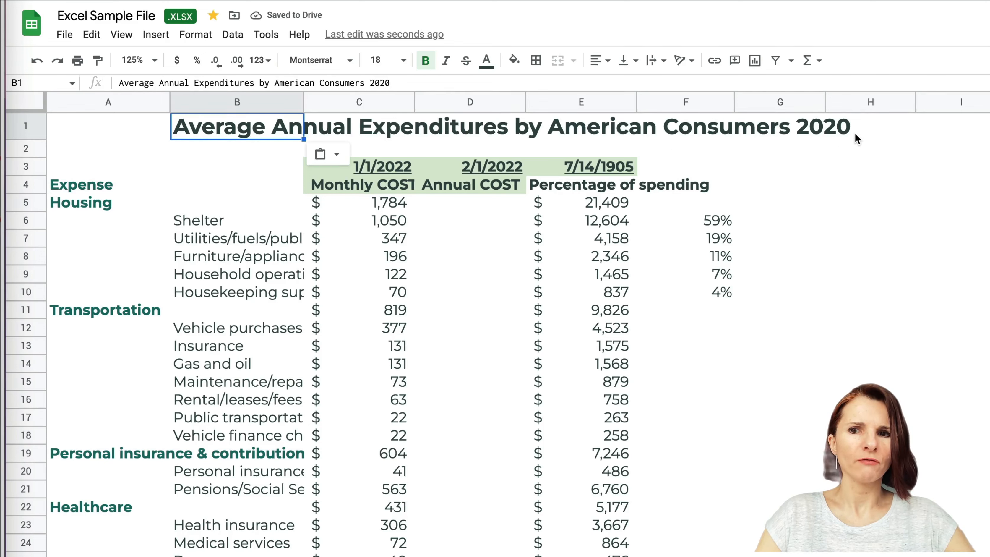
- Try merging the title range B1:E2 vertically, check the merged cells in columns B and C, and undo the merge
{"action": "left_click_drag", "start_coordinate": [253, 132], "coordinate": [560, 120]}
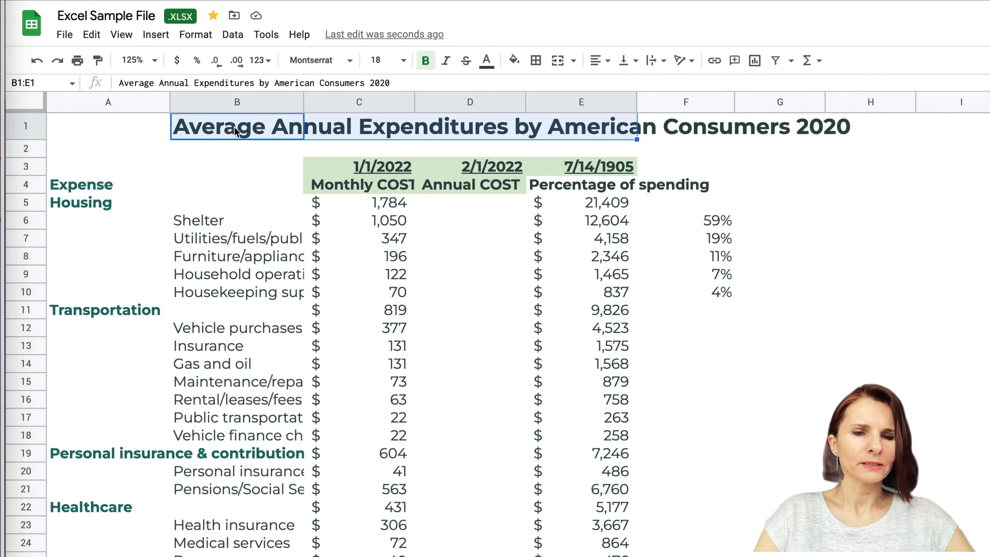
{"action": "left_click_drag", "start_coordinate": [234, 126], "coordinate": [548, 145]}
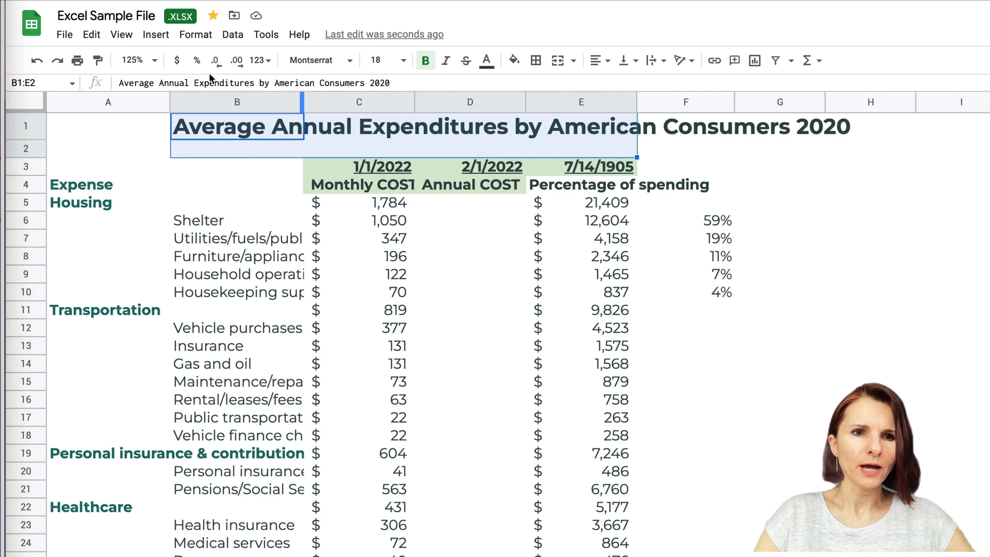
{"action": "left_click", "coordinate": [573, 63]}
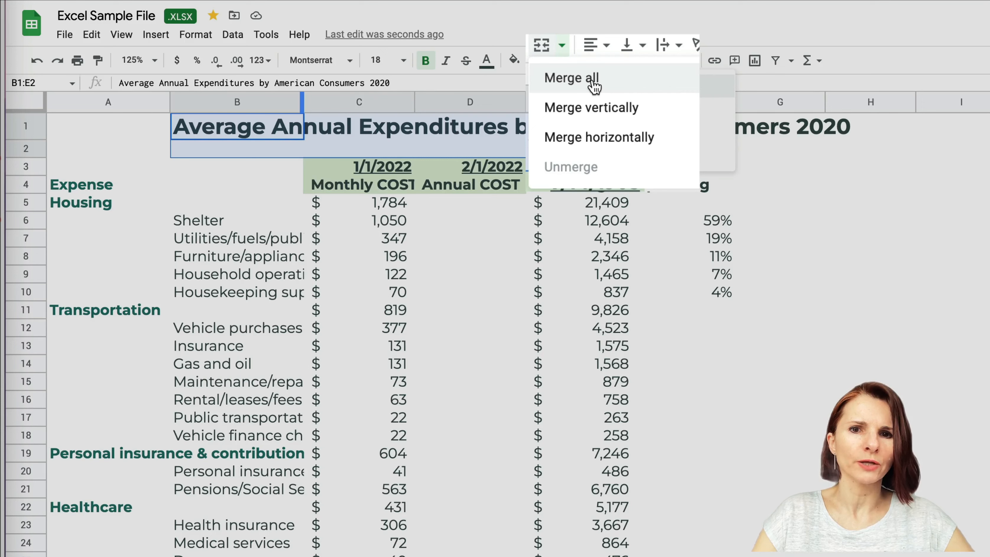
{"action": "left_click", "coordinate": [592, 107]}
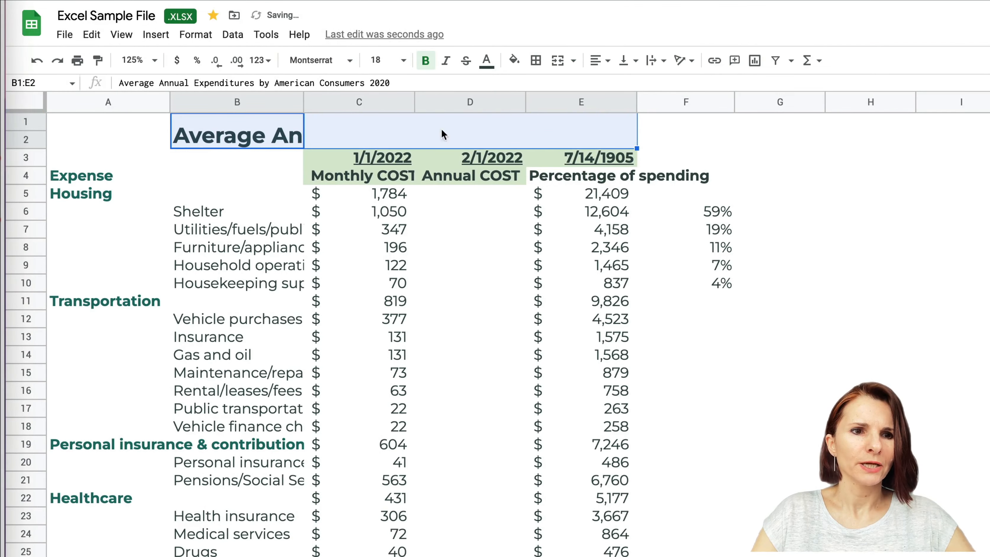
{"action": "left_click", "coordinate": [243, 123]}
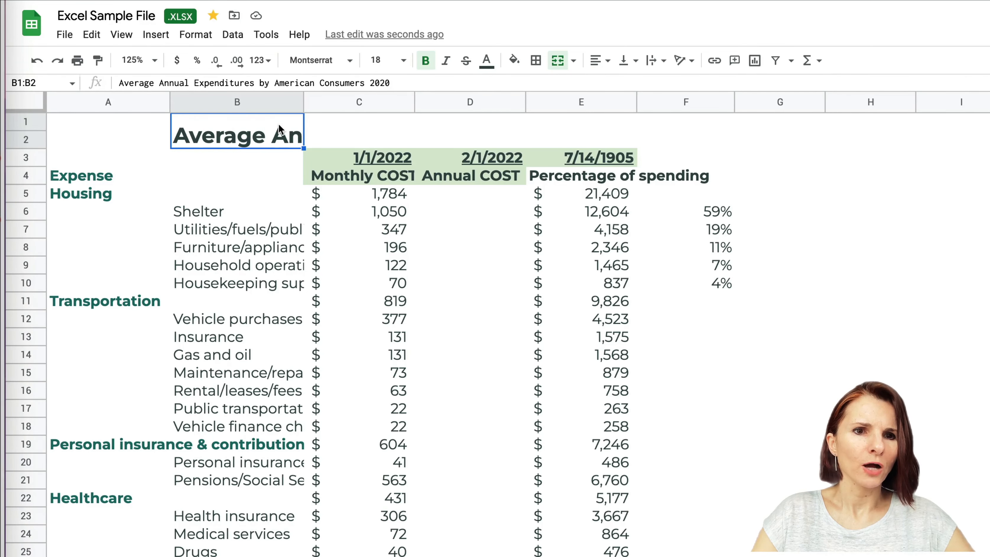
{"action": "left_click", "coordinate": [345, 140]}
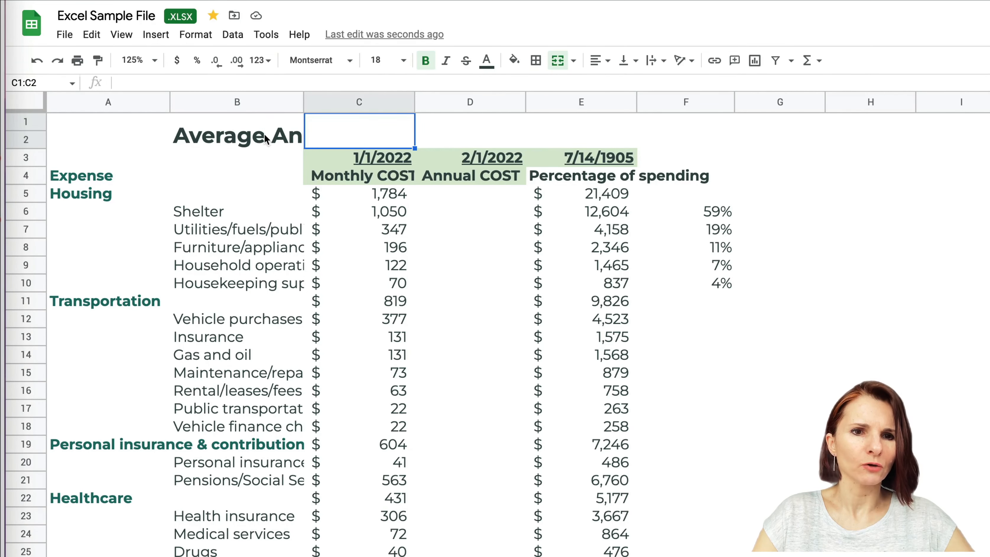
{"action": "key", "text": "ctrl+z"}
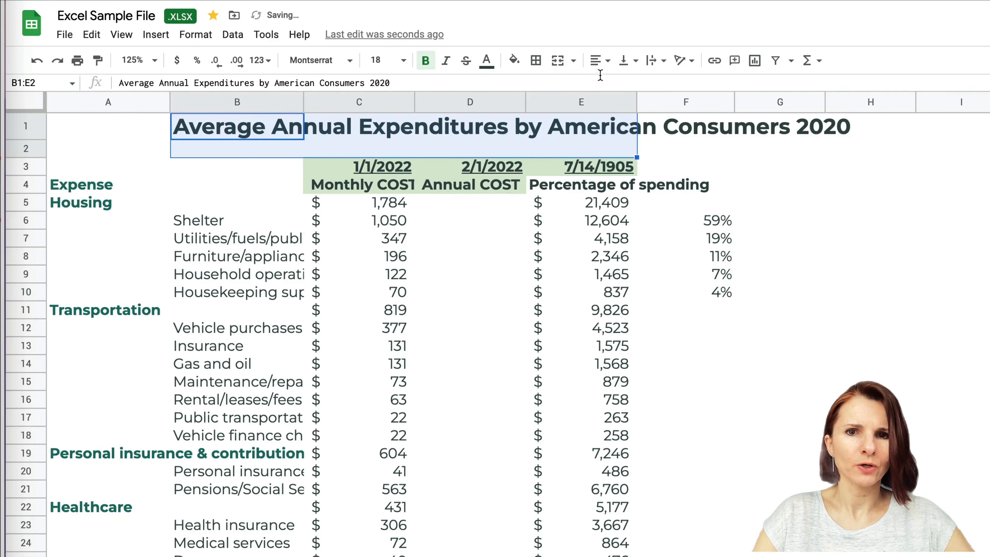
- Try merging the title range B1:E2 horizontally, check the merged title row, and undo the merge
{"action": "left_click", "coordinate": [573, 62]}
{"action": "left_click", "coordinate": [588, 133]}
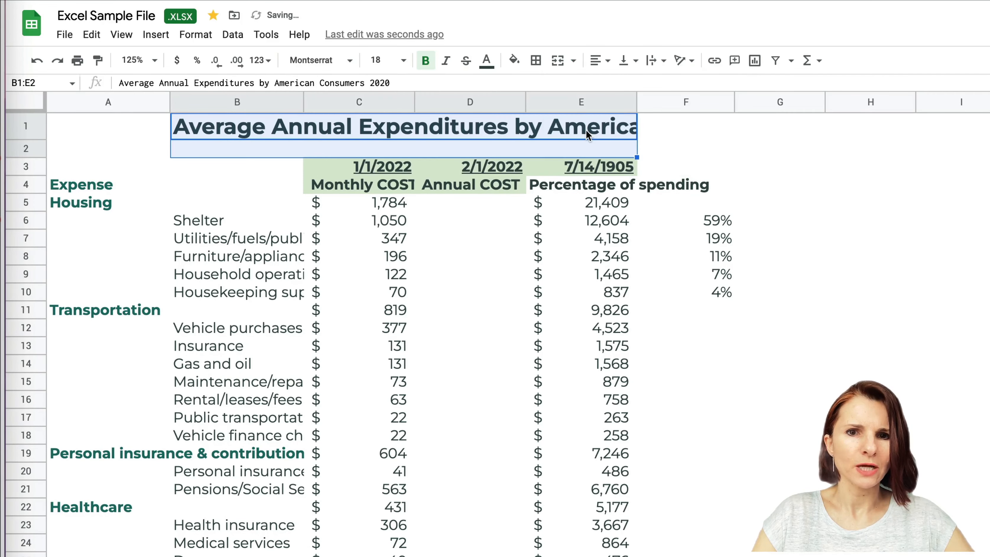
{"action": "left_click", "coordinate": [235, 132]}
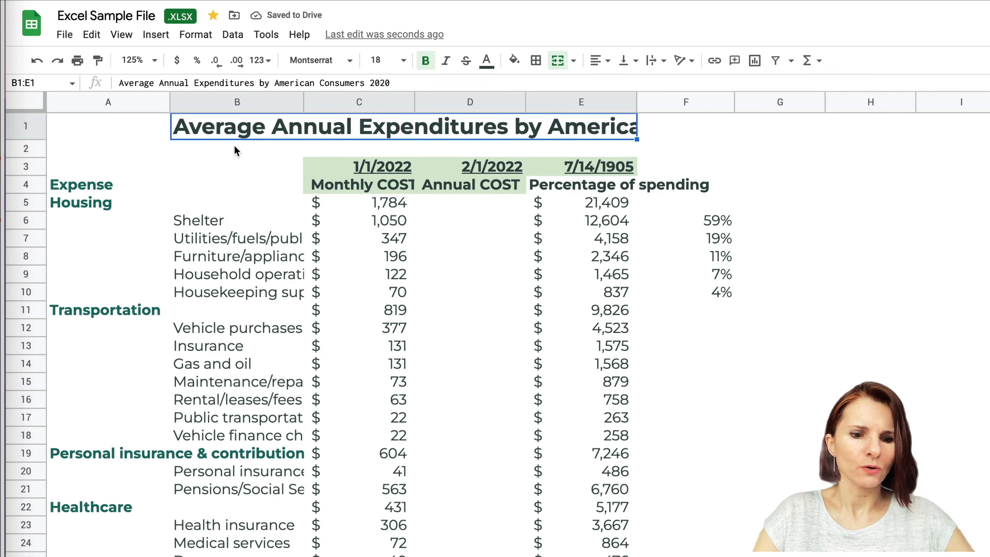
{"action": "key", "text": "ctrl+z"}
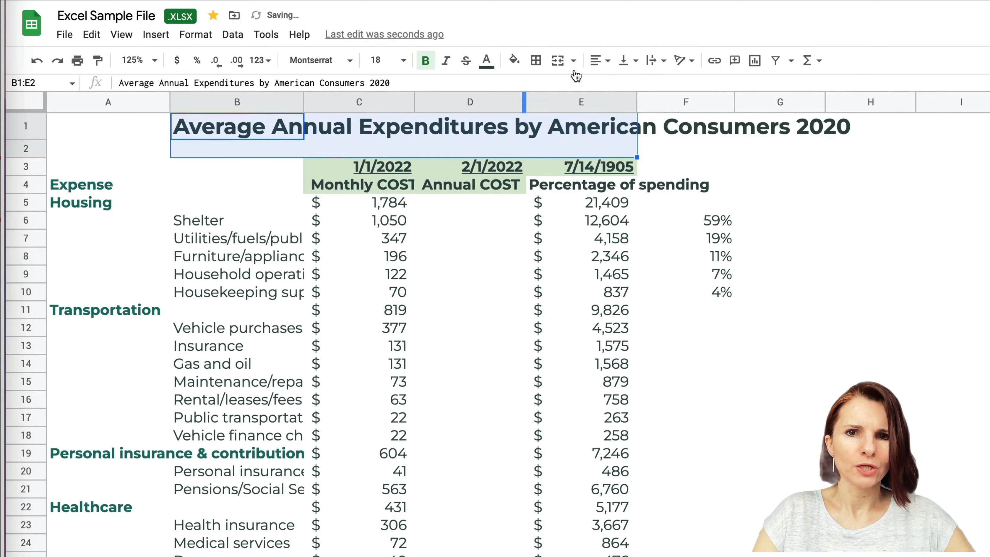
- Merge all cells of the title range B1:E2 into one cell and check it against rows 1 and 2
{"action": "left_click", "coordinate": [573, 60]}
{"action": "left_click", "coordinate": [576, 84]}
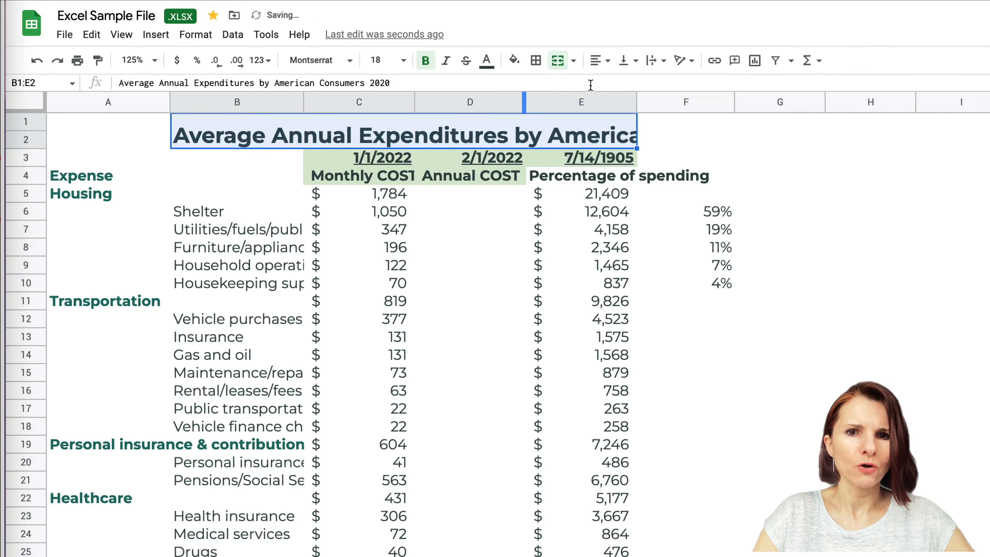
{"action": "left_click", "coordinate": [63, 141]}
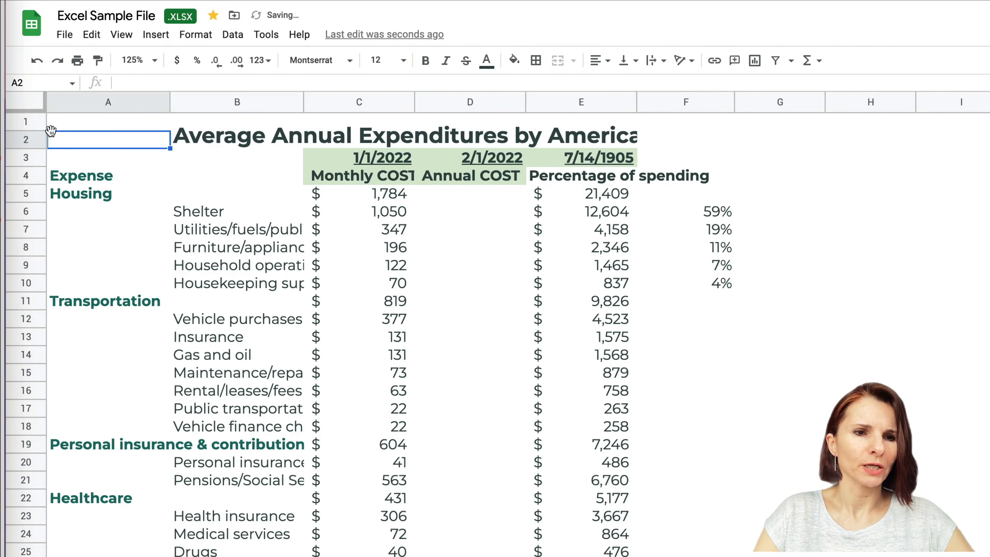
{"action": "left_click", "coordinate": [35, 123]}
{"action": "left_click", "coordinate": [37, 139]}
{"action": "left_click", "coordinate": [222, 138]}
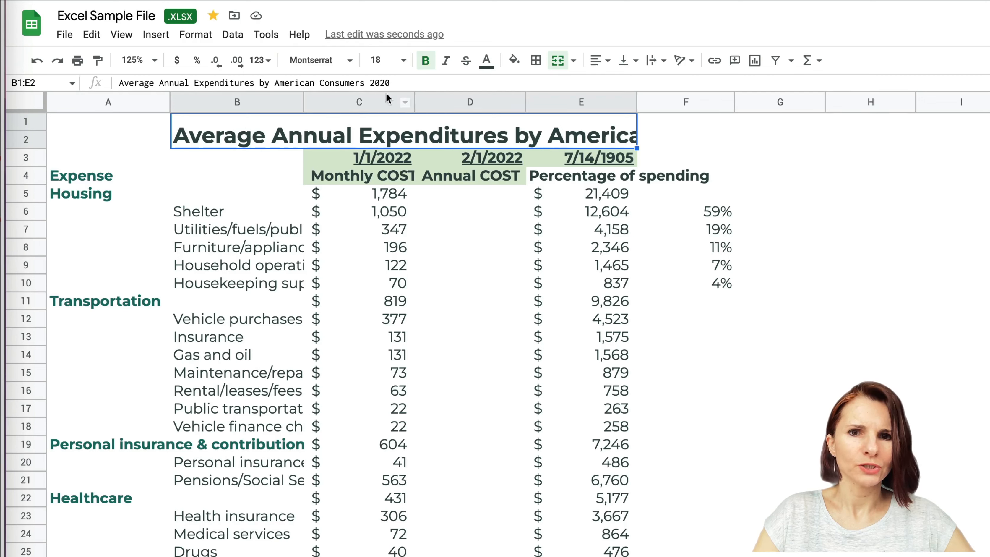
- Center the title both horizontally and vertically in the merged cell B1:E2
{"action": "left_click", "coordinate": [607, 61]}
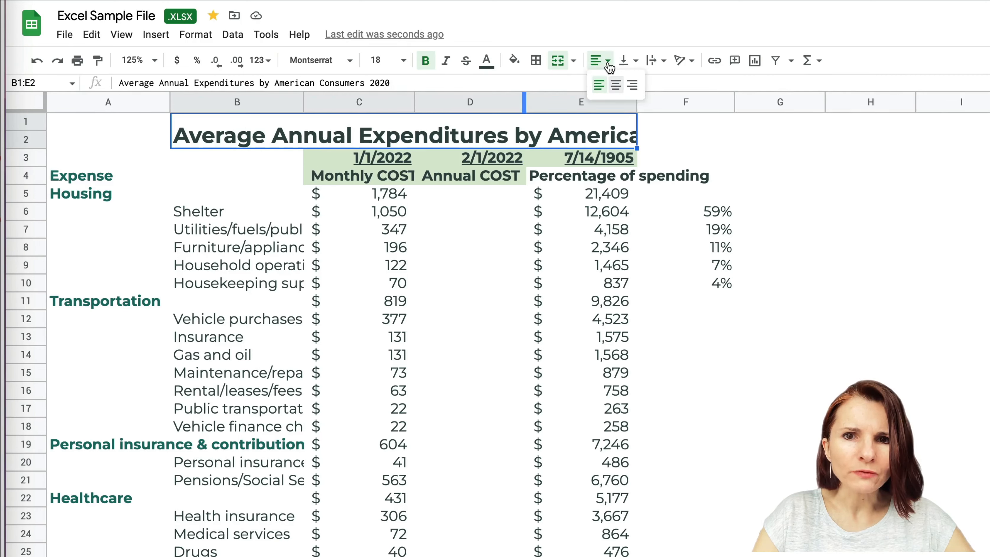
{"action": "left_click", "coordinate": [616, 85]}
{"action": "left_click", "coordinate": [636, 64]}
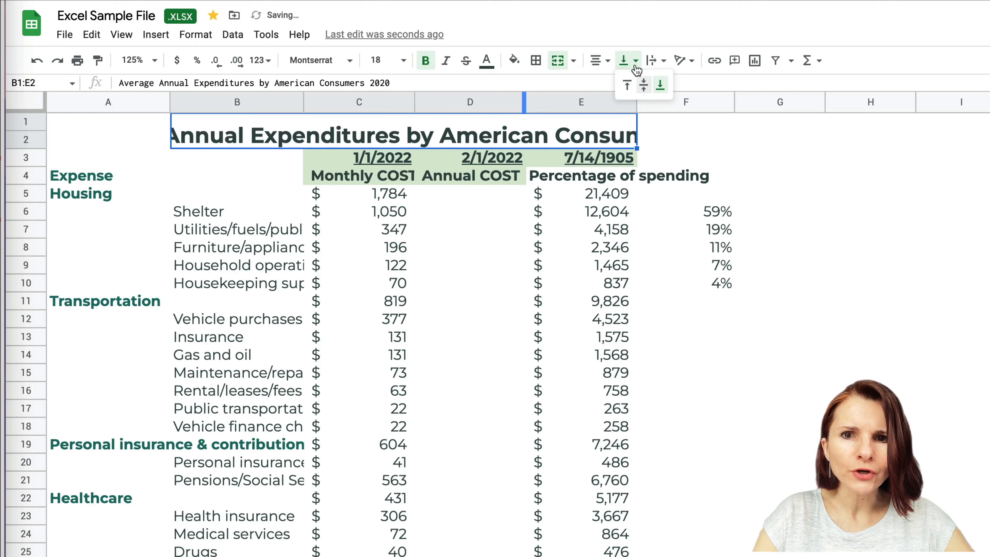
{"action": "left_click", "coordinate": [644, 85]}
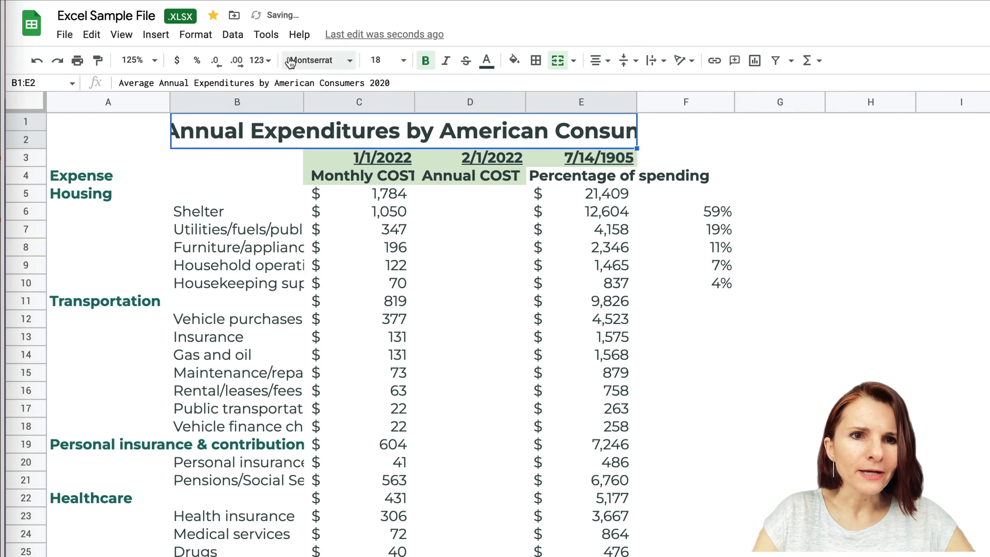
- Turn on text wrapping for the merged title cell B1:E2
{"action": "left_click", "coordinate": [234, 36]}
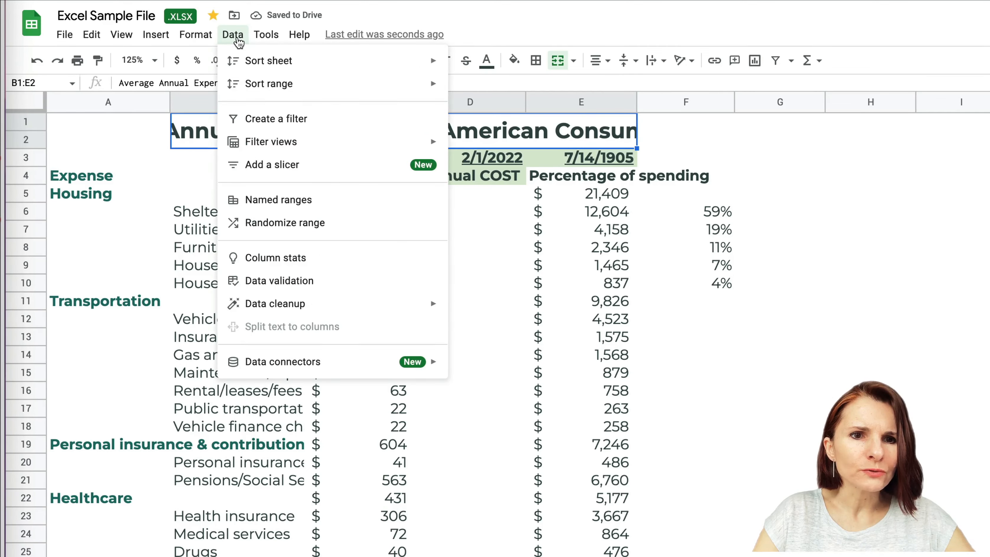
{"action": "mouse_move", "coordinate": [197, 41]}
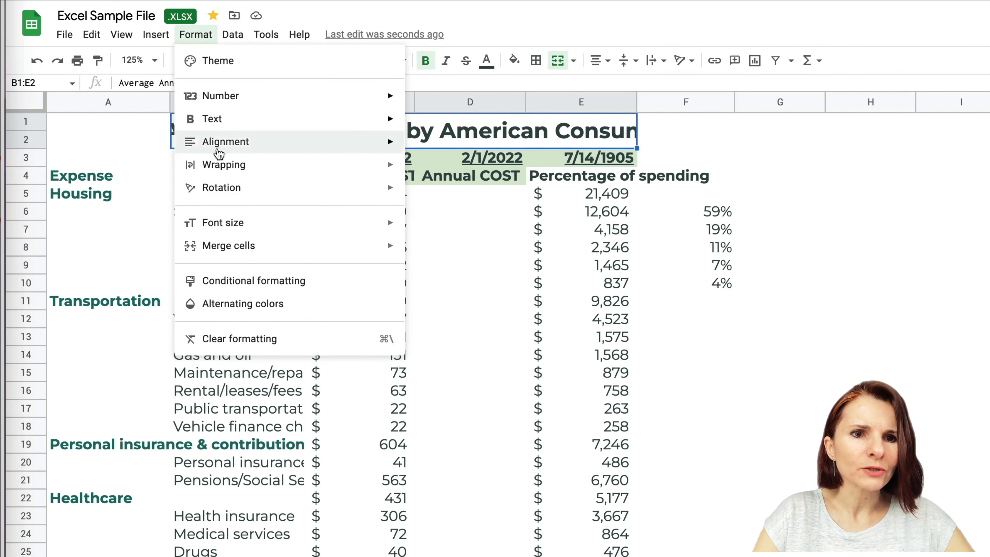
{"action": "mouse_move", "coordinate": [374, 165]}
{"action": "left_click", "coordinate": [448, 191]}
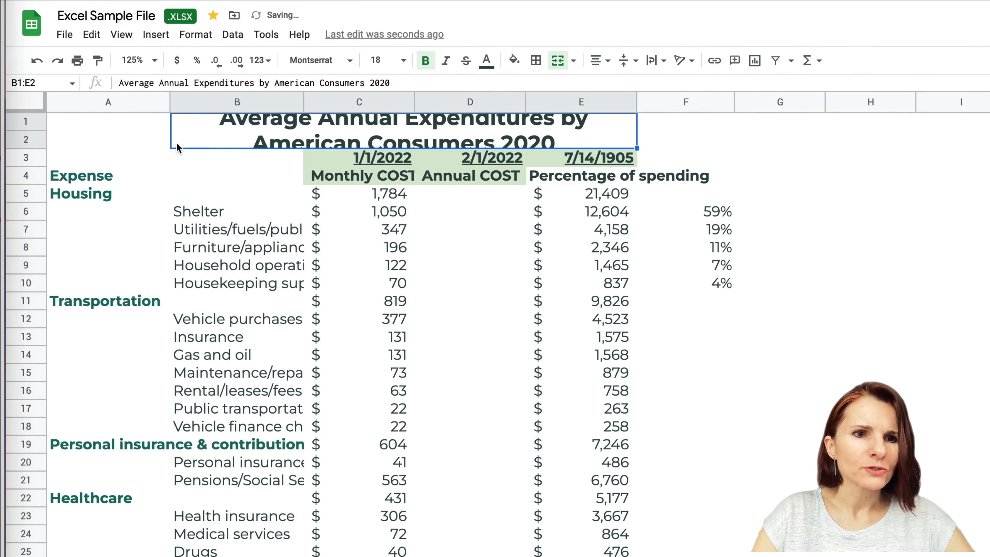
{"action": "left_click", "coordinate": [142, 174]}
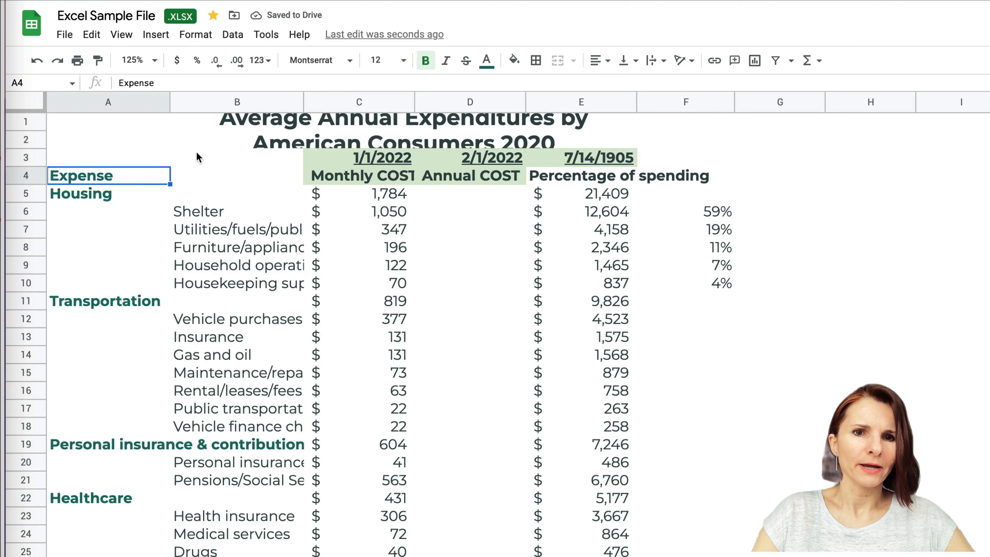
{"action": "left_click", "coordinate": [280, 133]}
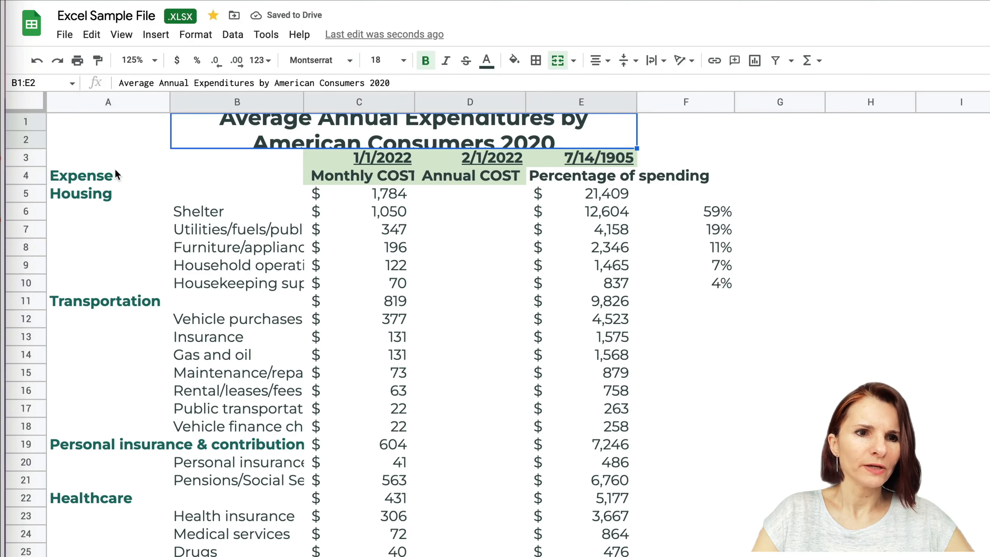
- Increase the height of rows 1 and 2 together to fit both lines of the wrapped title
{"action": "double_click", "coordinate": [40, 148]}
{"action": "left_click_drag", "start_coordinate": [35, 122], "coordinate": [37, 139]}
{"action": "double_click", "coordinate": [40, 148]}
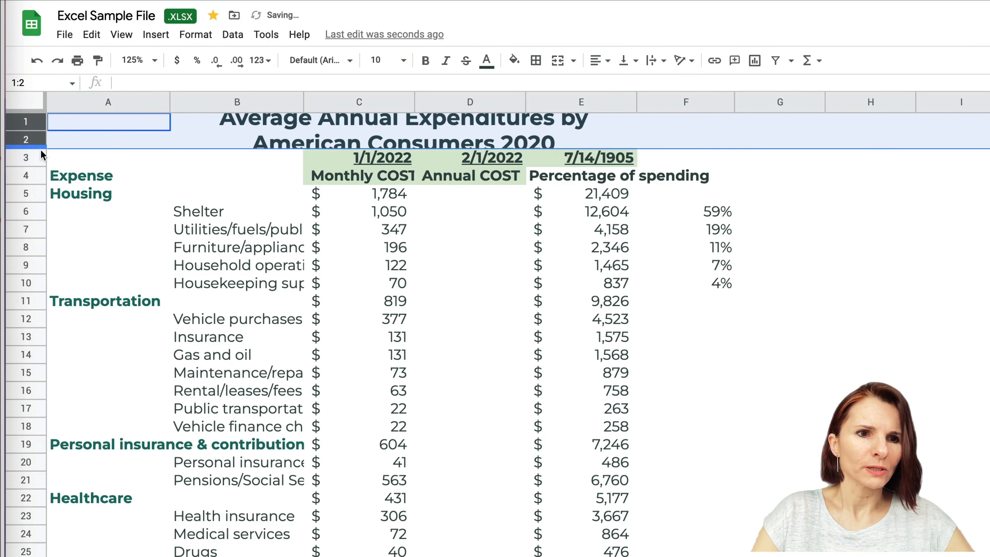
{"action": "left_click_drag", "start_coordinate": [40, 149], "coordinate": [39, 201]}
{"action": "left_click", "coordinate": [832, 280]}
{"action": "left_click", "coordinate": [506, 185]}
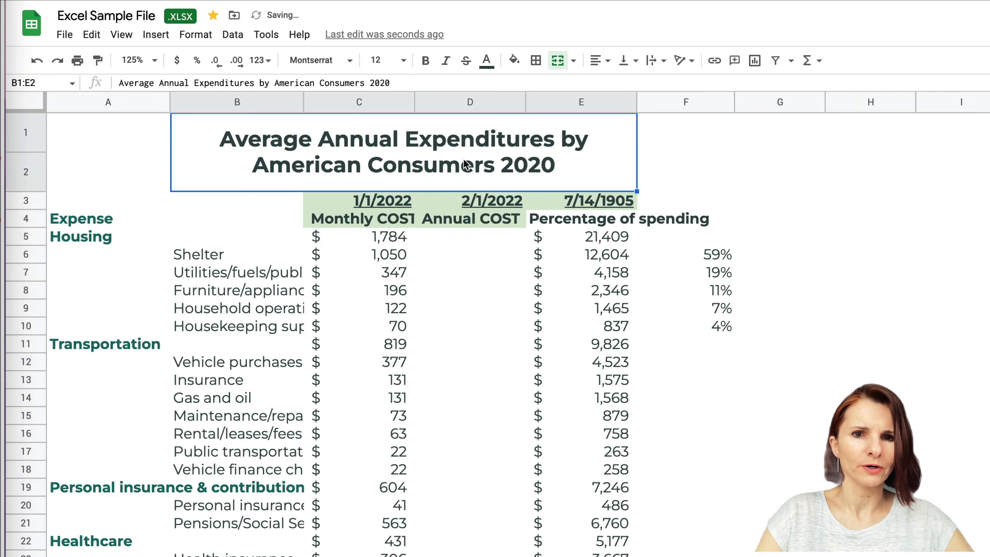